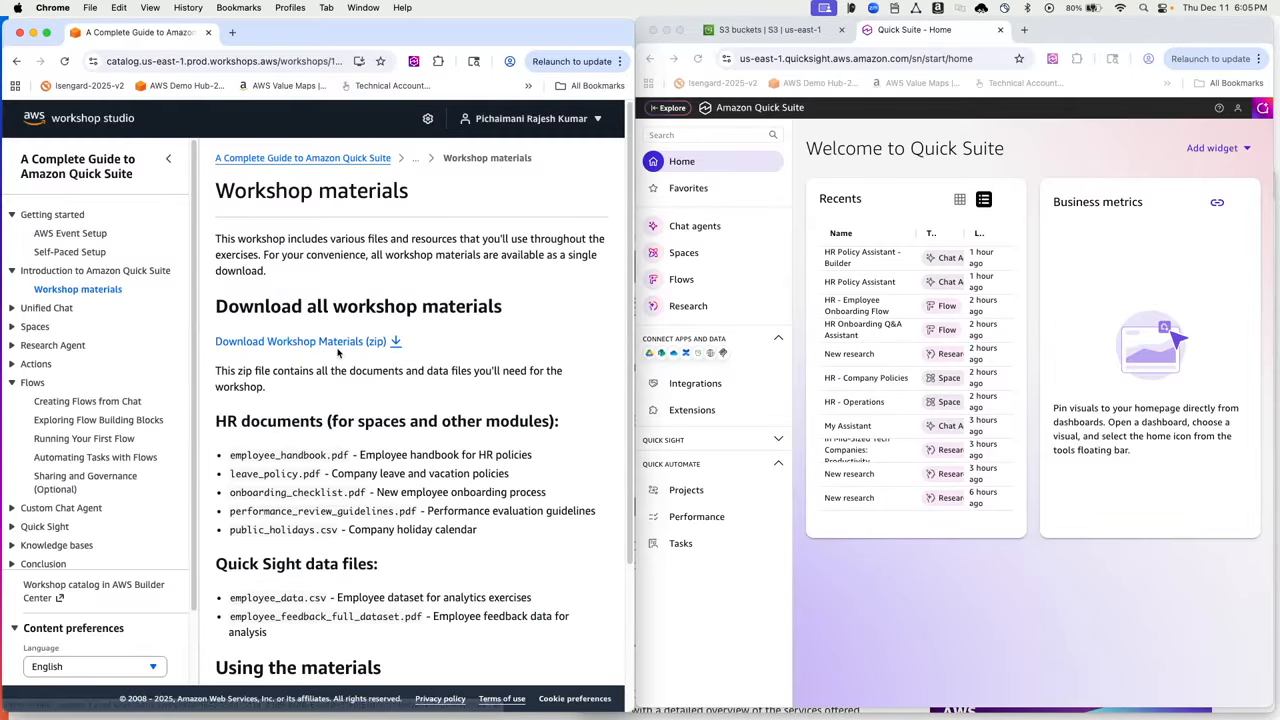
Review the Workshop materials page in the workshop guide, including the HR documents and Quick Sight data files sections
scroll(524, 357, "down", 1)
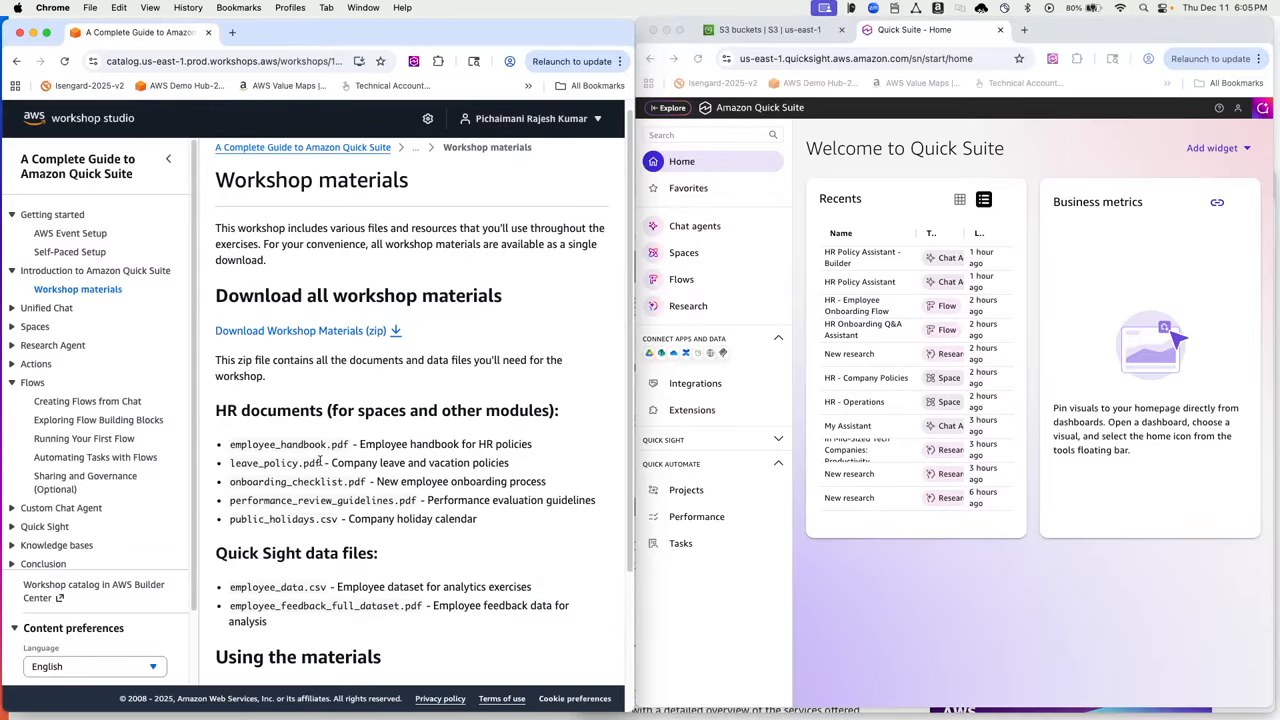
scroll(325, 460, "down", 3)
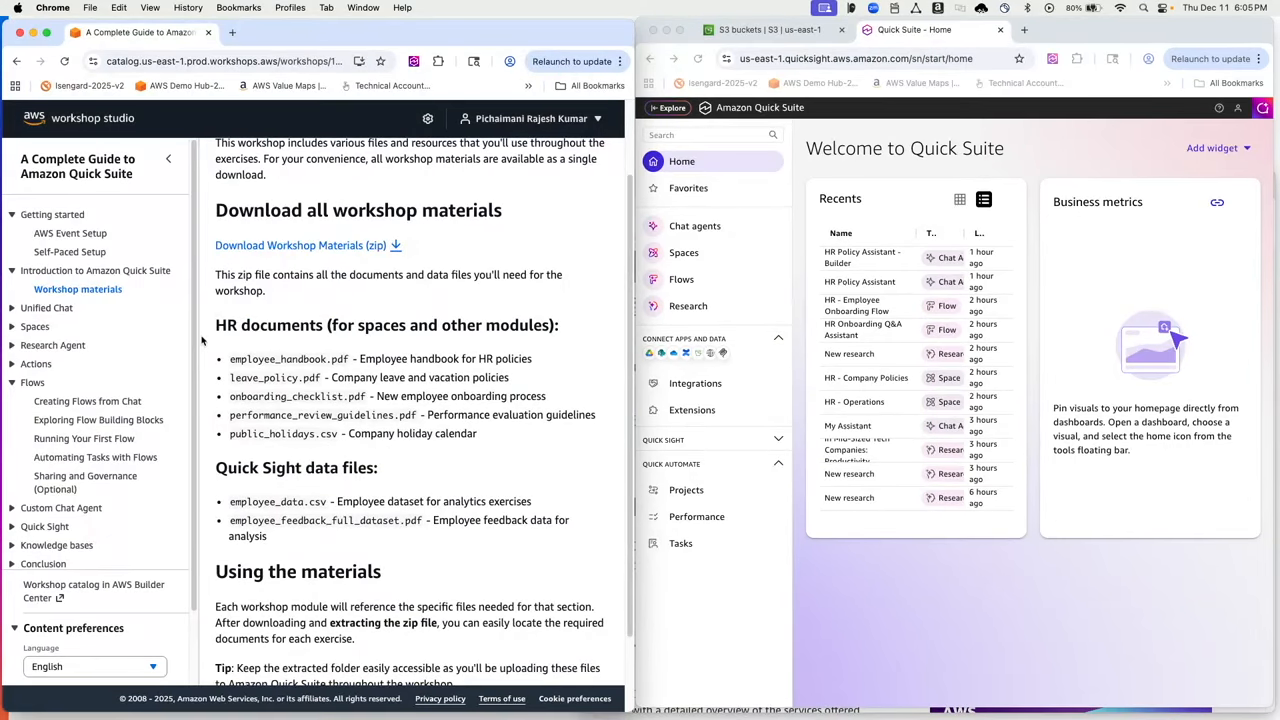
left_click(910, 613)
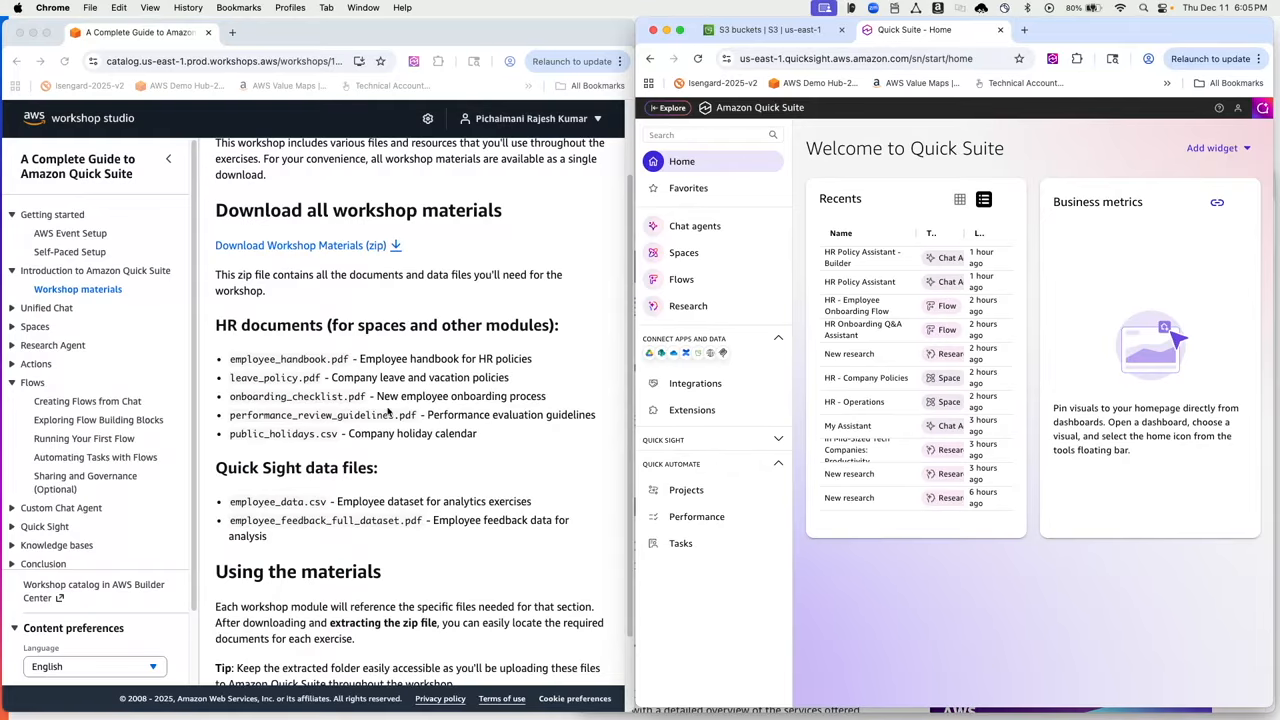
Open the Unified Chat module in the workshop guide and return to the Quick Suite window
left_click(55, 310)
left_click(55, 310)
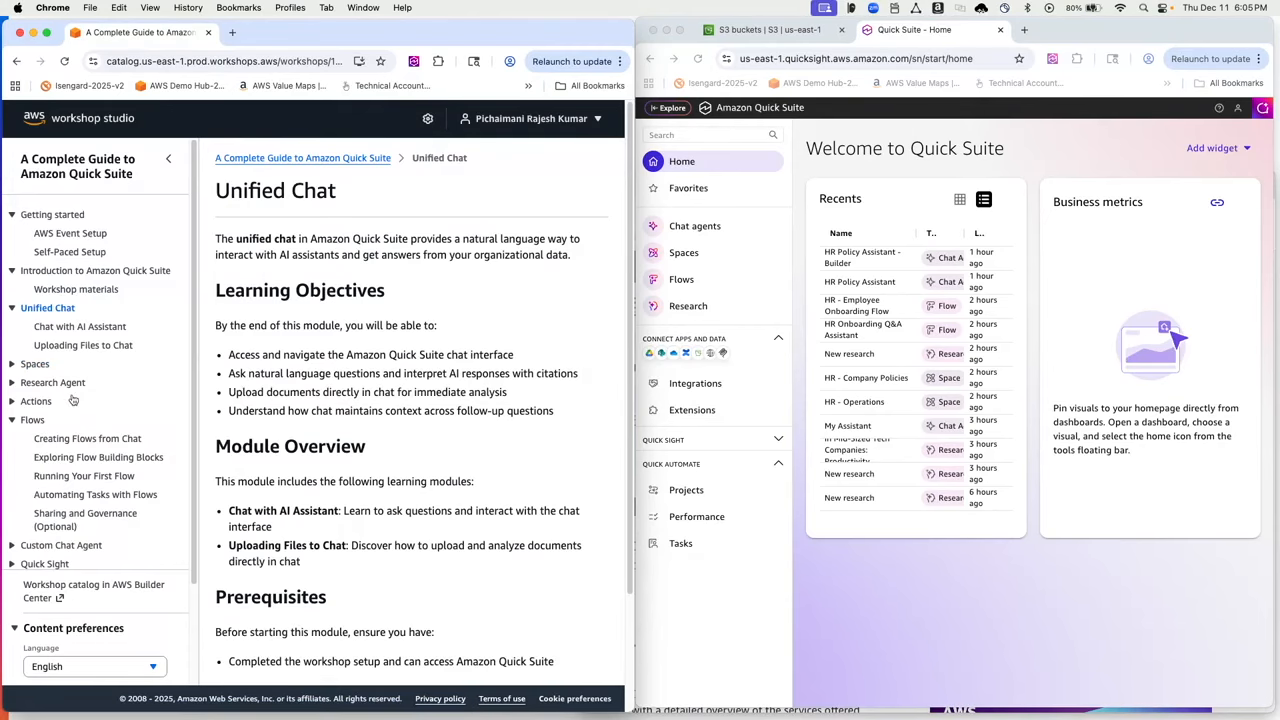
left_click(910, 604)
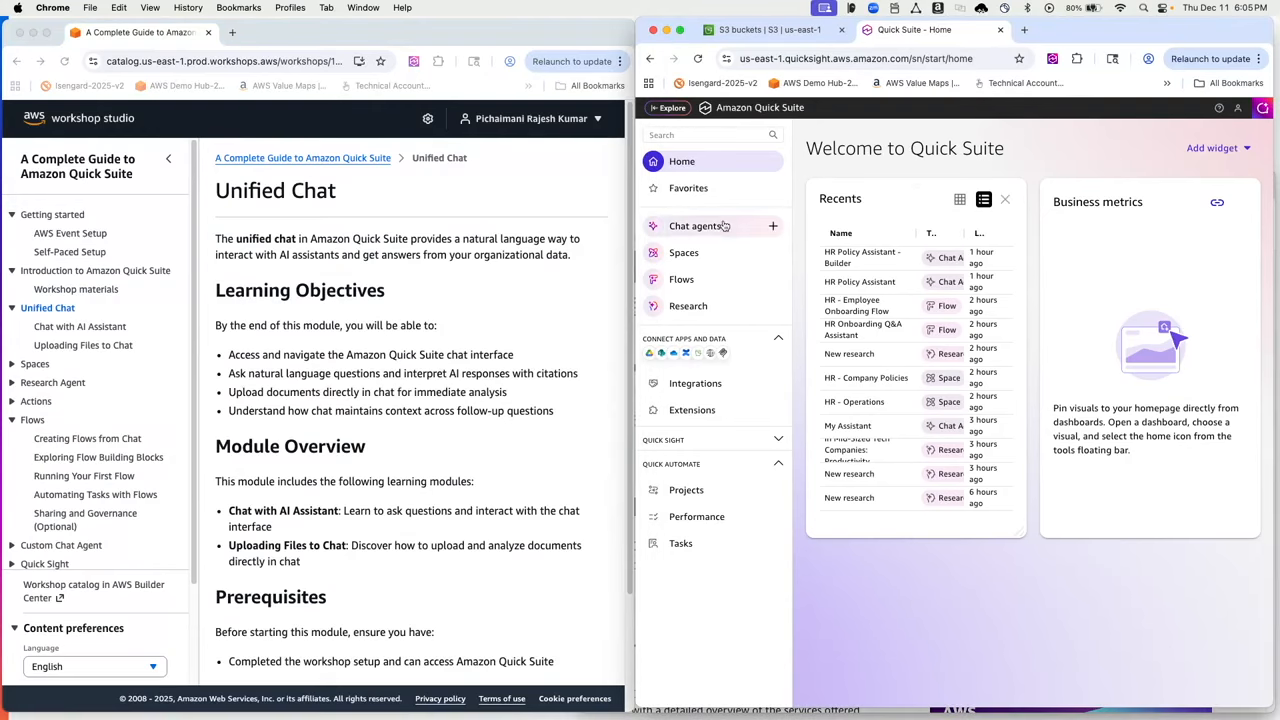
Go to the chat agents in Quick Suite, open the chat pane and view the agents available to switch to from My Assistant
left_click(707, 234)
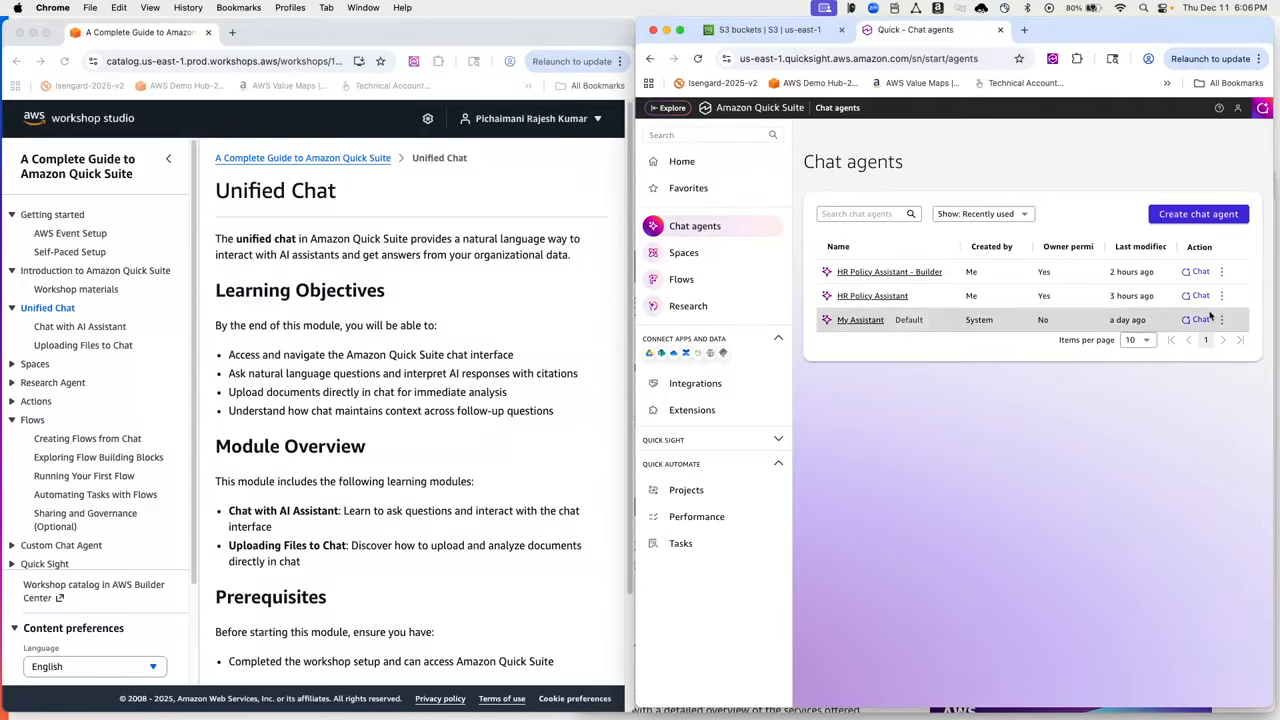
left_click(1263, 107)
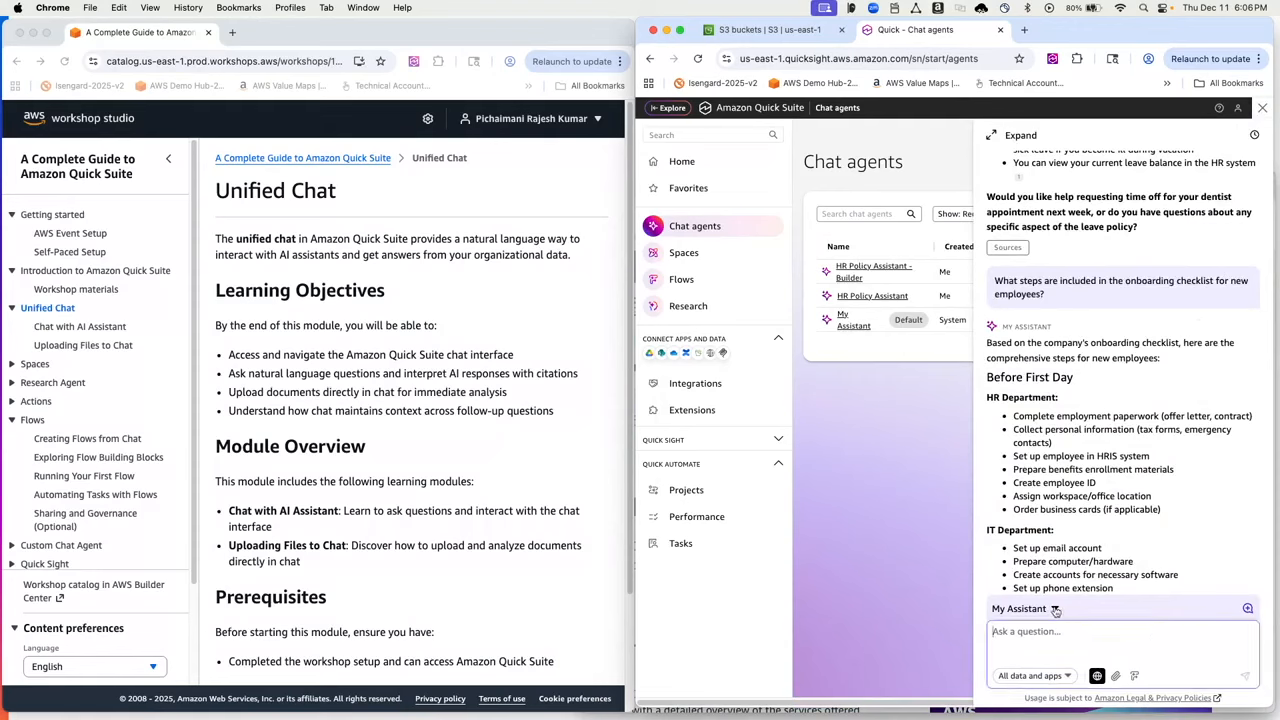
left_click(1055, 610)
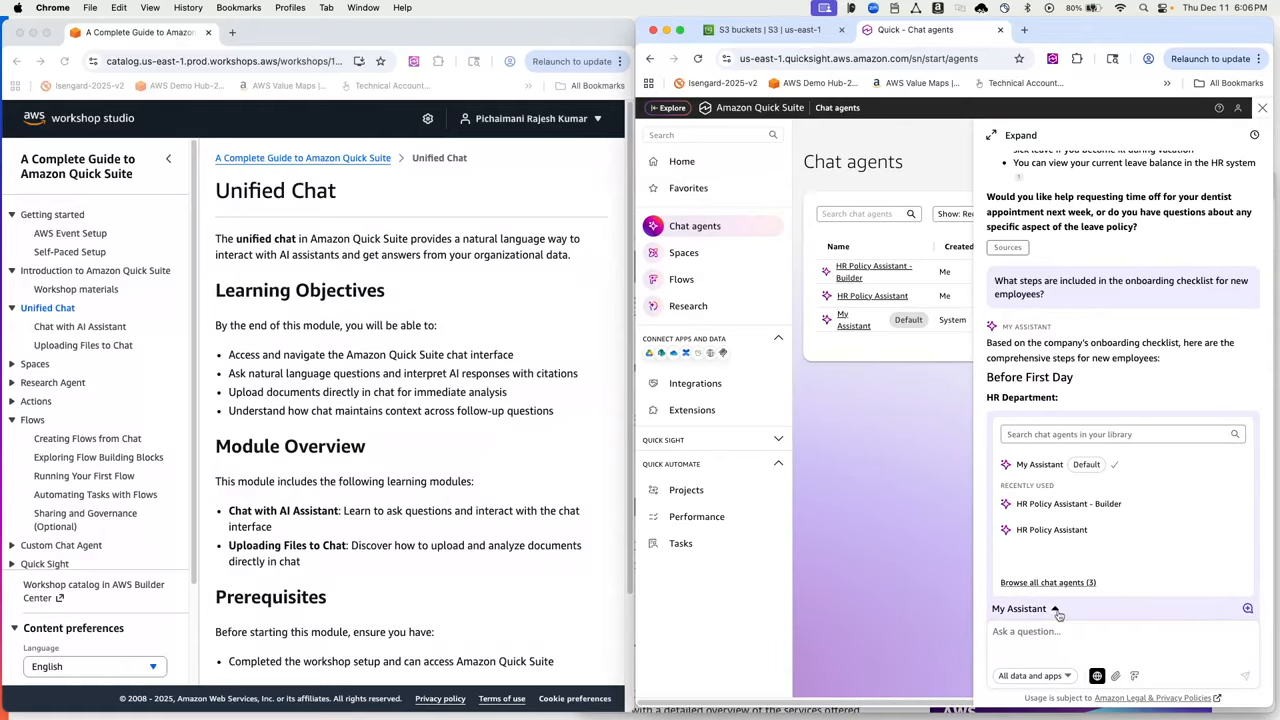
left_click(1056, 613)
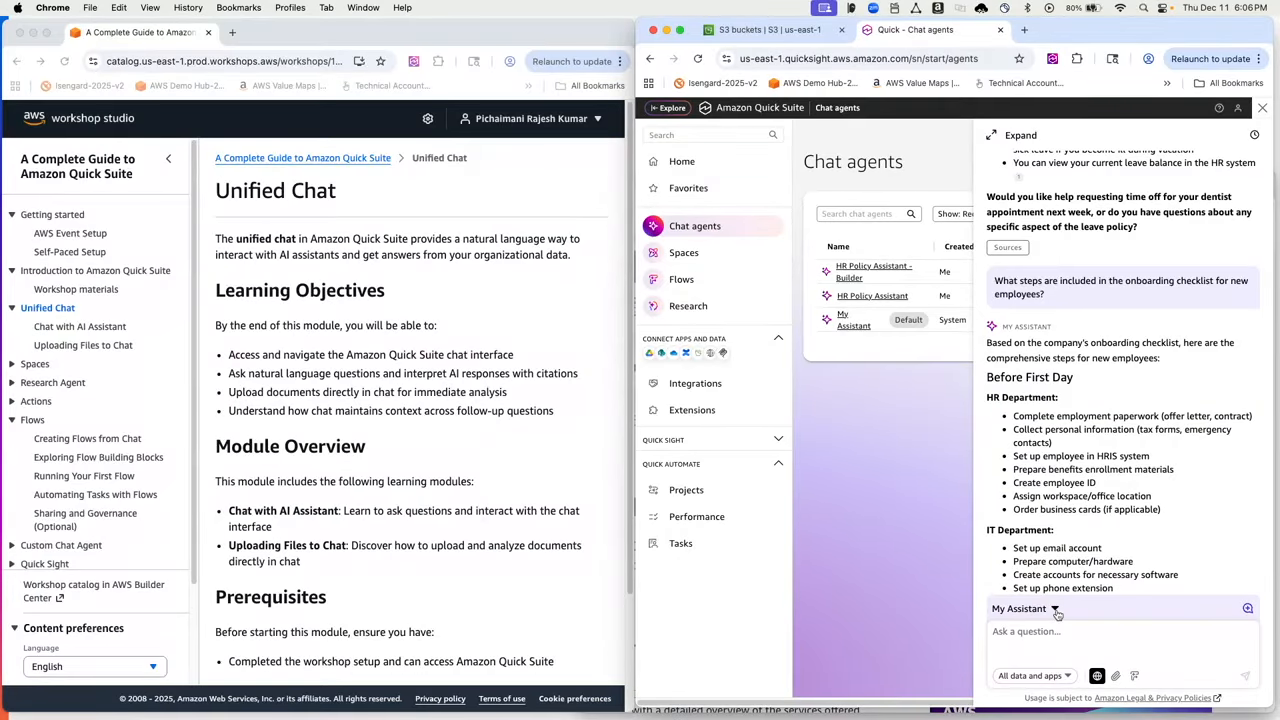
left_click(1056, 612)
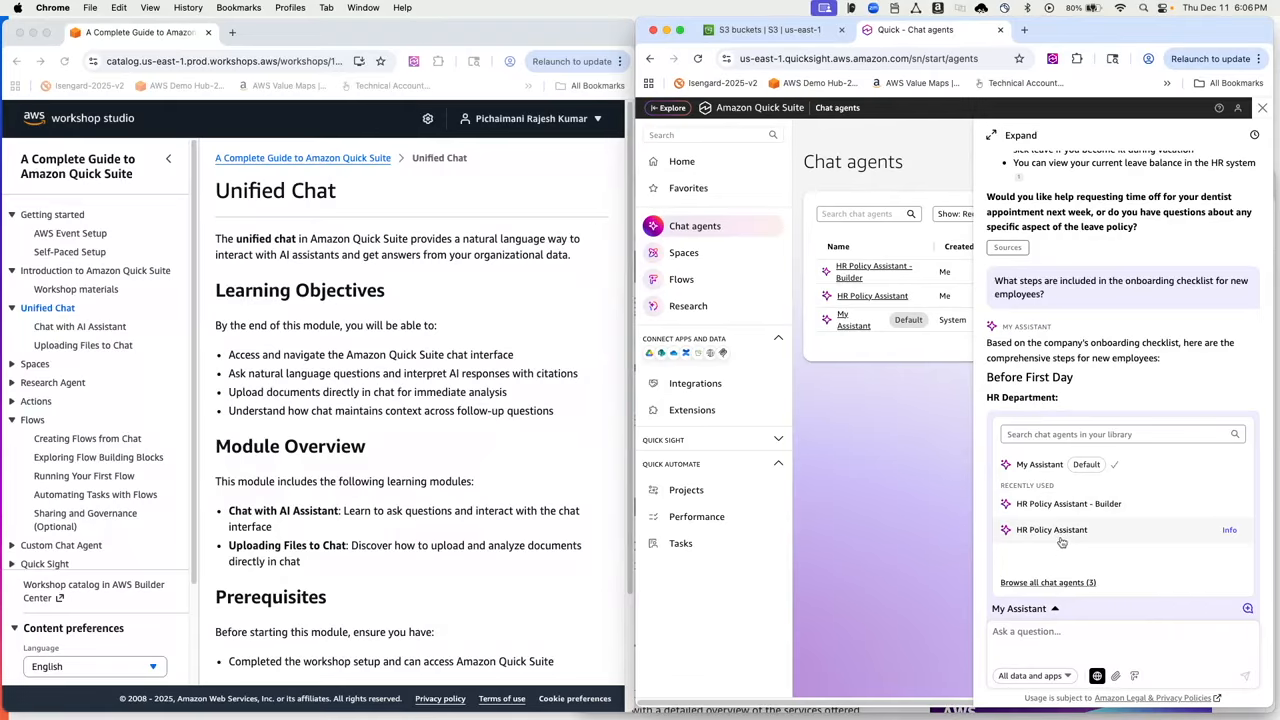
left_click(1120, 646)
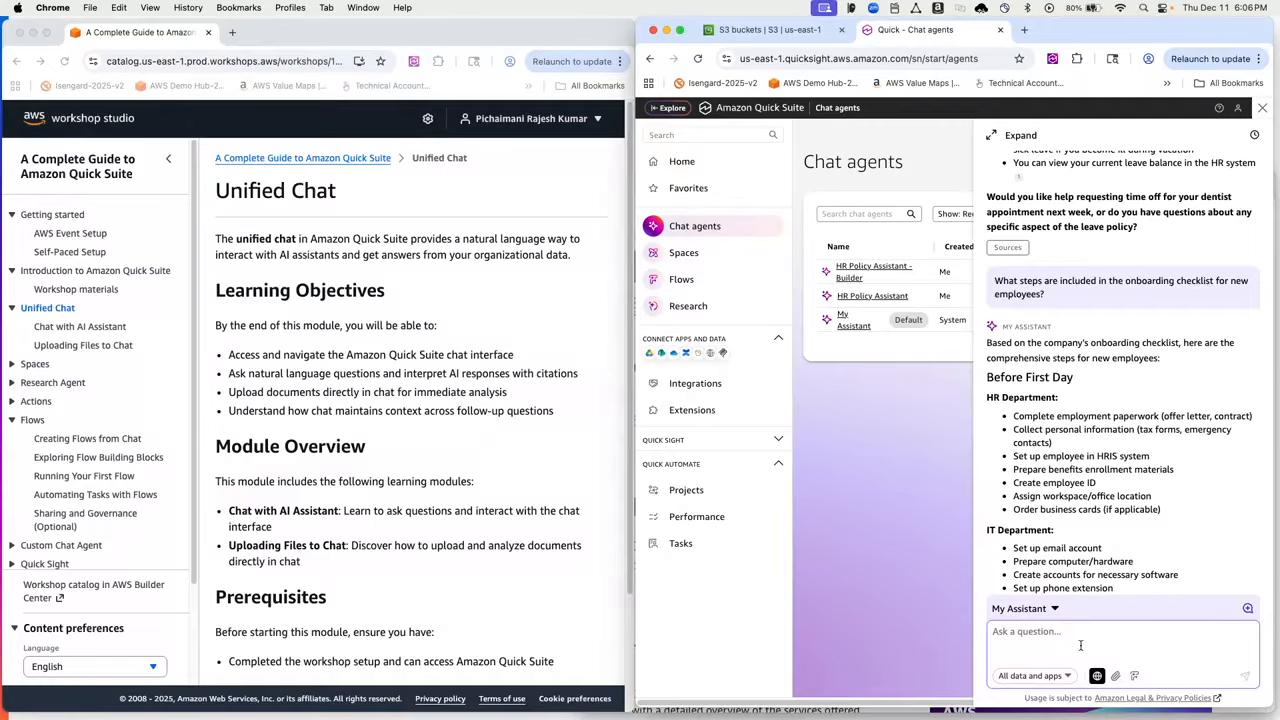
View the chat's data scope options without changing the selection, and close the chat pane
left_click(1068, 677)
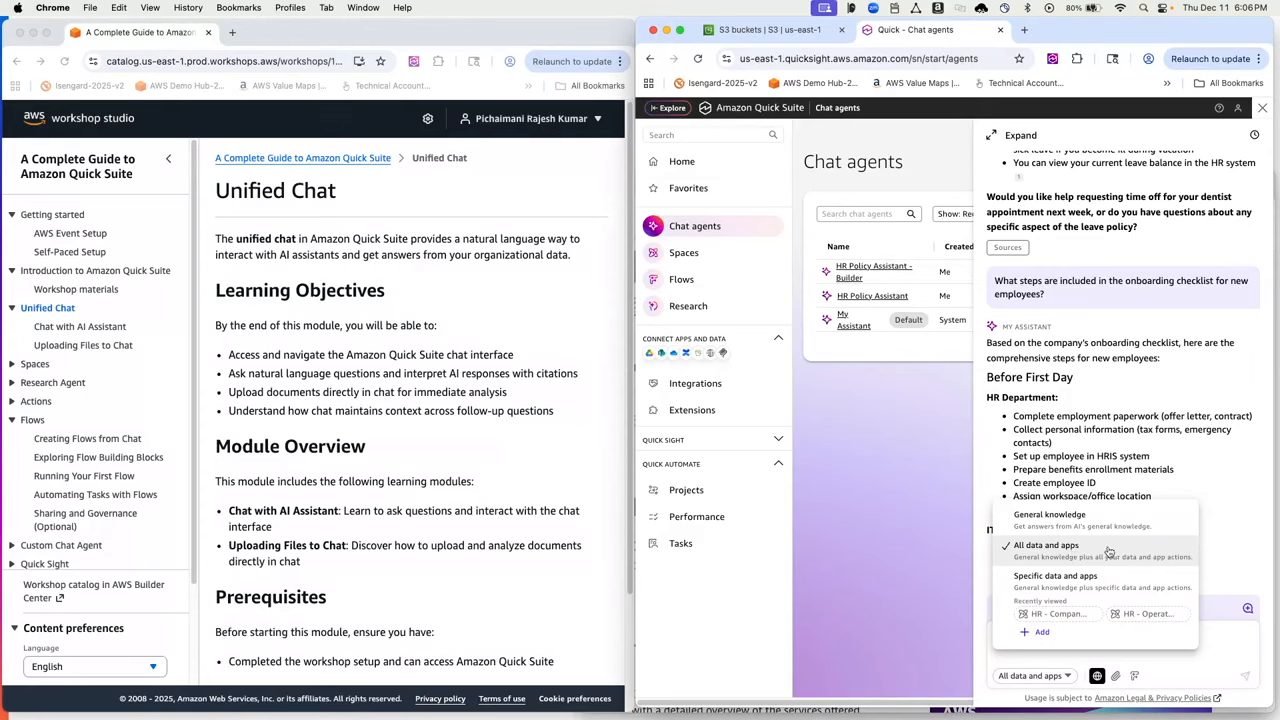
left_click(1218, 654)
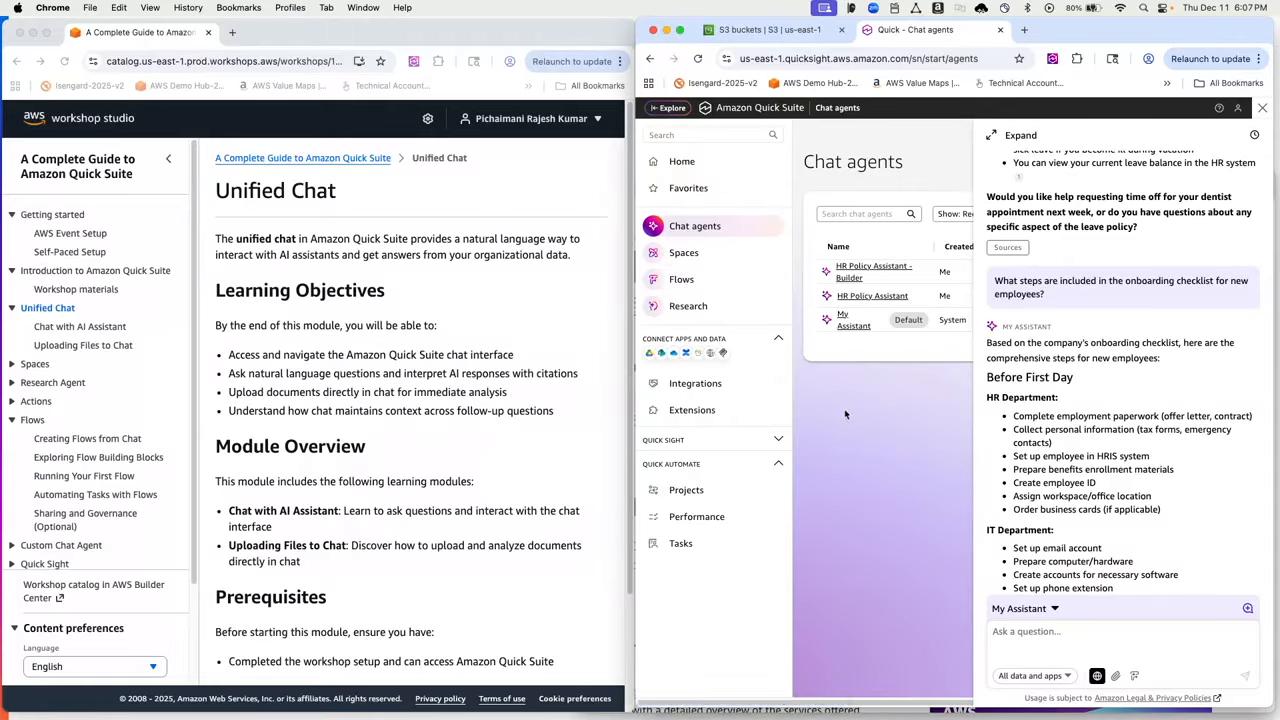
left_click(1262, 108)
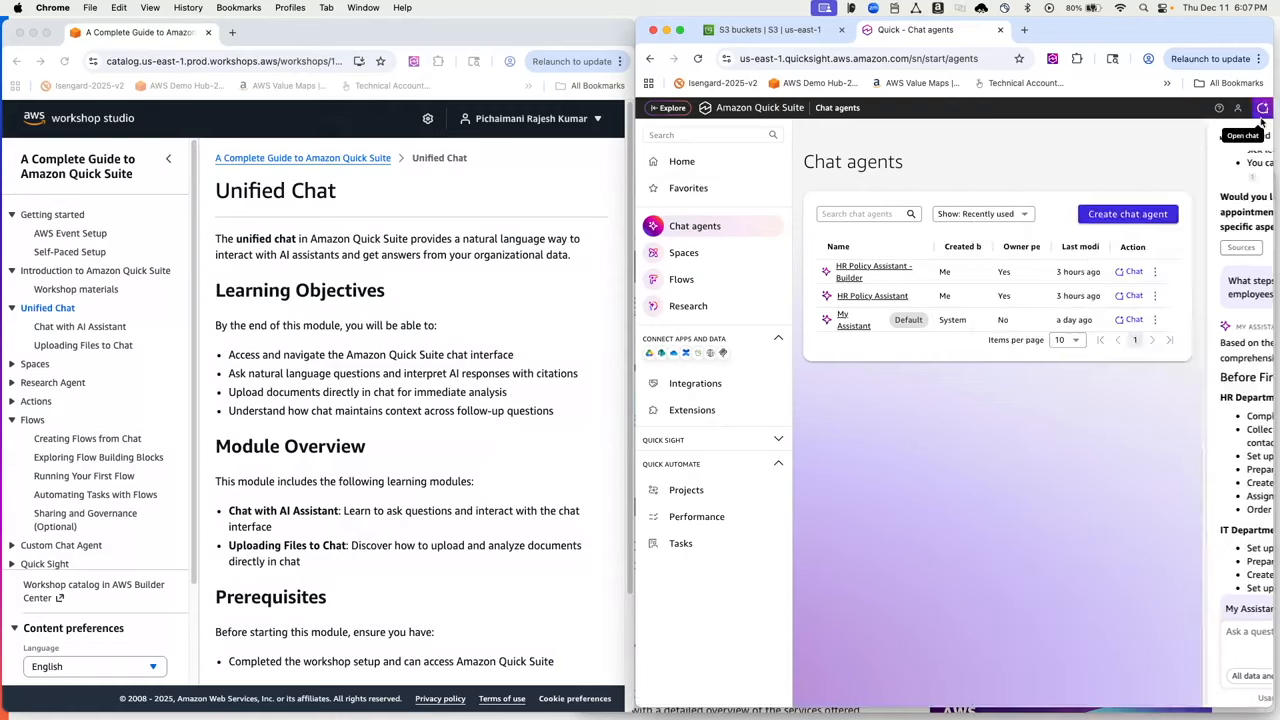
Show the list of spaces in Quick Suite and read through the Spaces module in the workshop guide
left_click(684, 253)
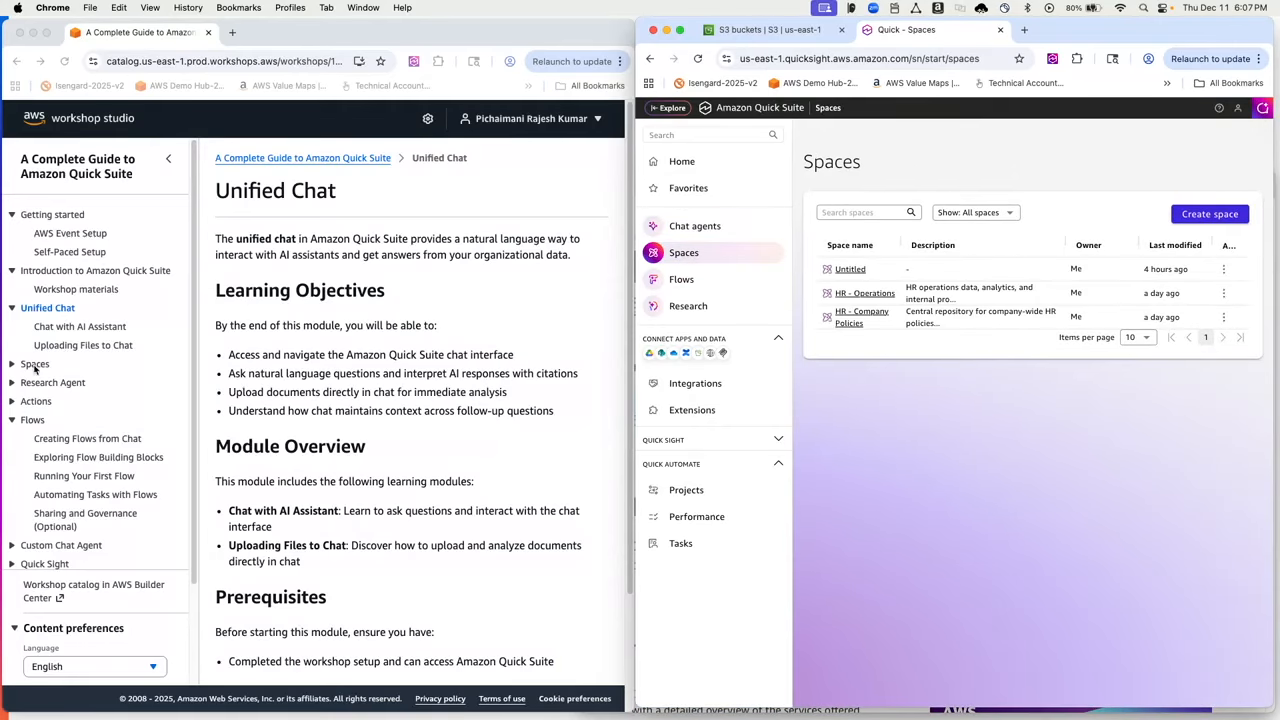
left_click(36, 366)
left_click(36, 366)
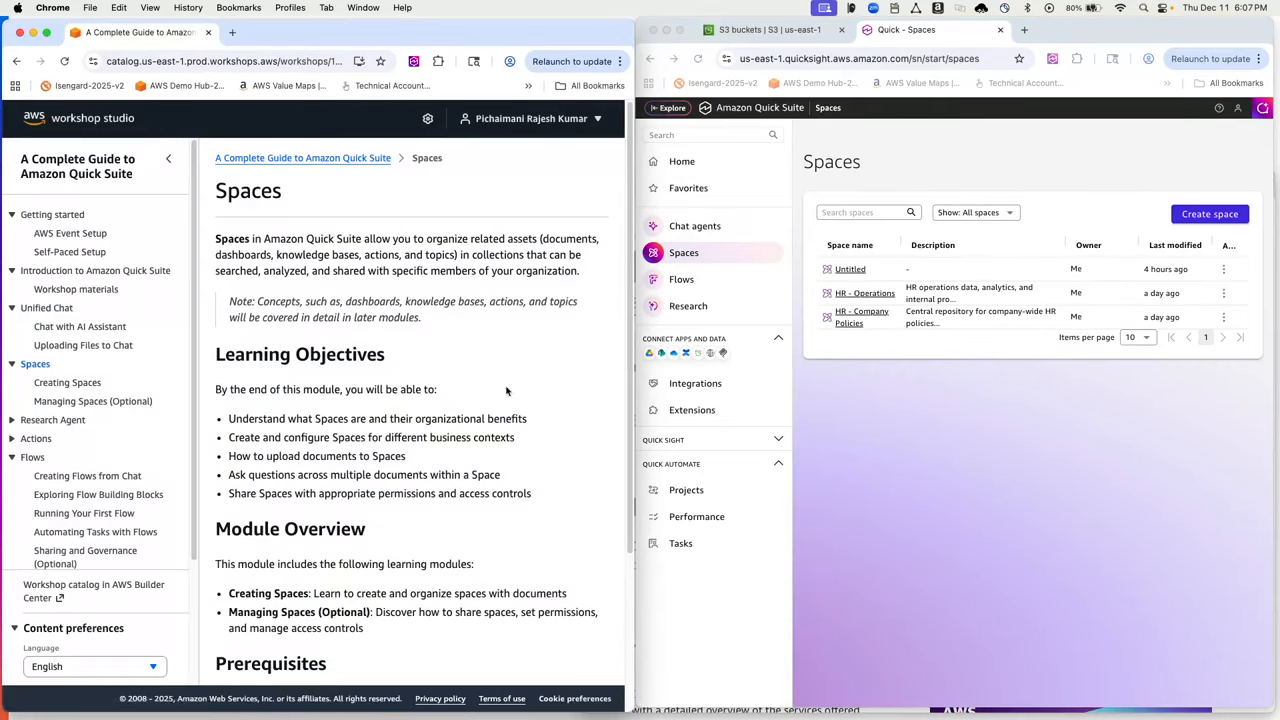
scroll(517, 394, "down", 1)
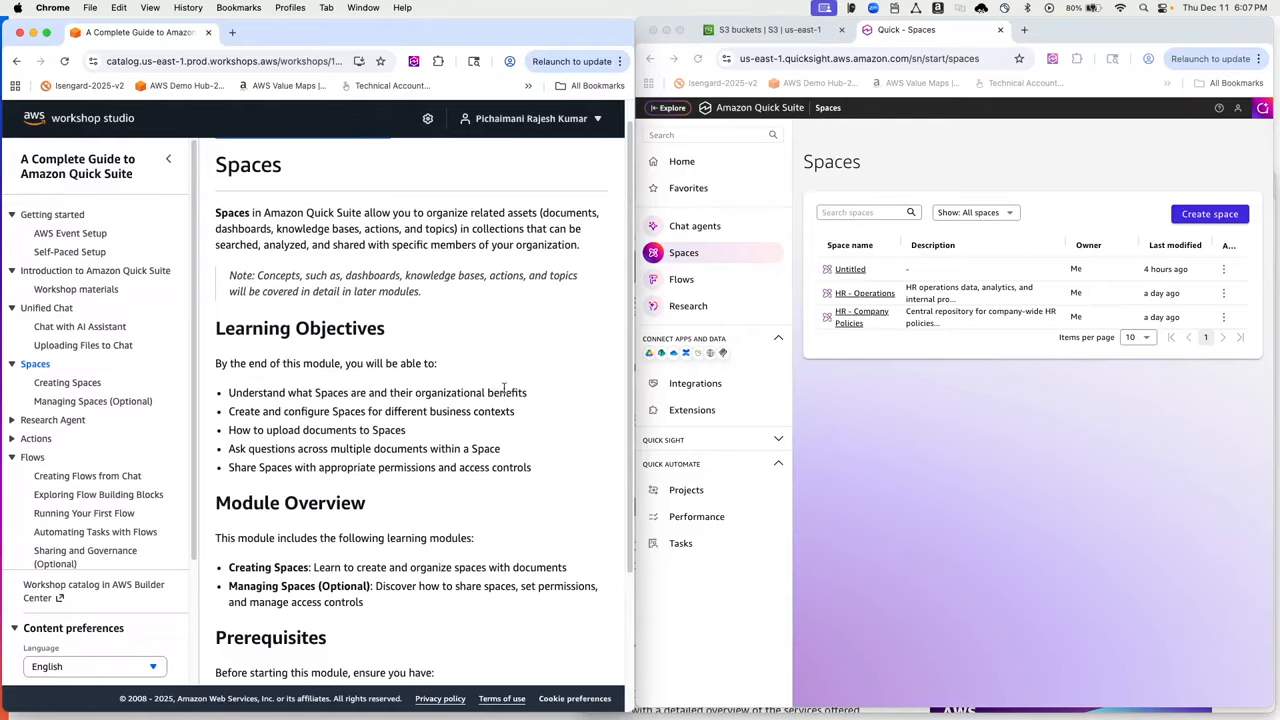
scroll(505, 390, "down", 3)
scroll(505, 390, "down", 4)
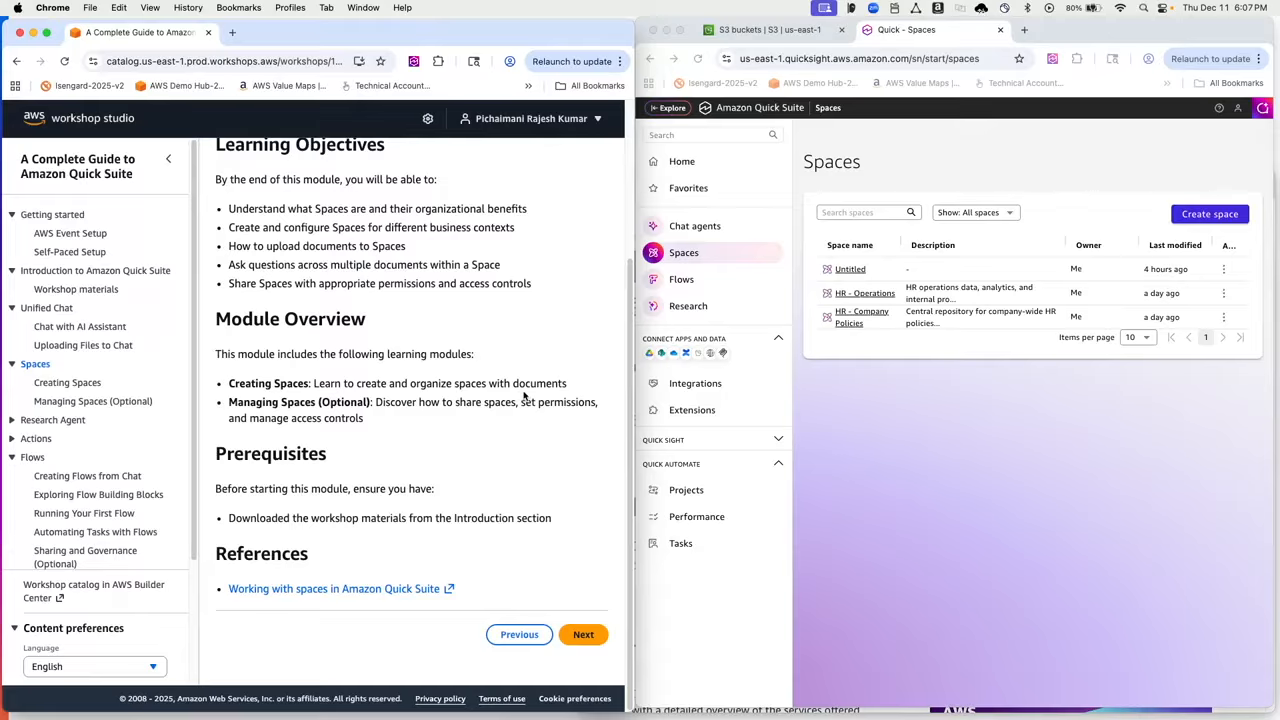
Create a new space in Quick Suite and widen its browser window so the knowledge category names are readable
left_click(907, 437)
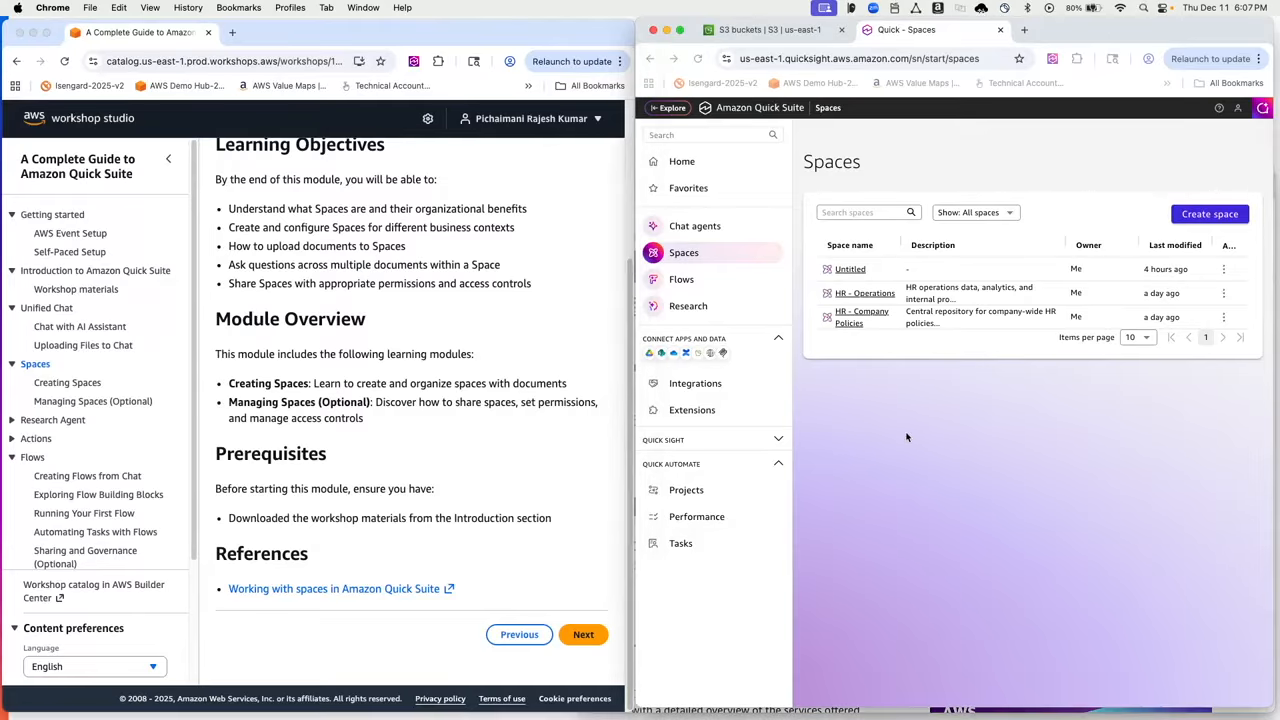
left_click(1210, 214)
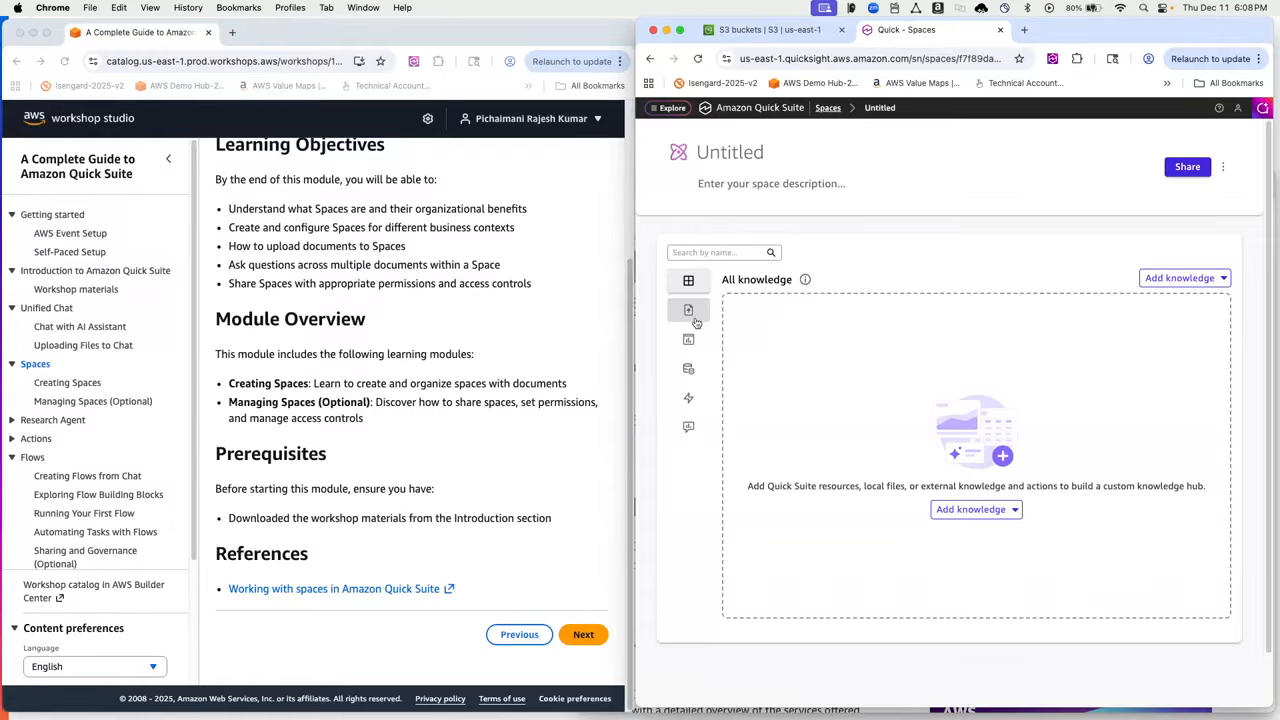
left_click_drag(635, 318, 481, 303)
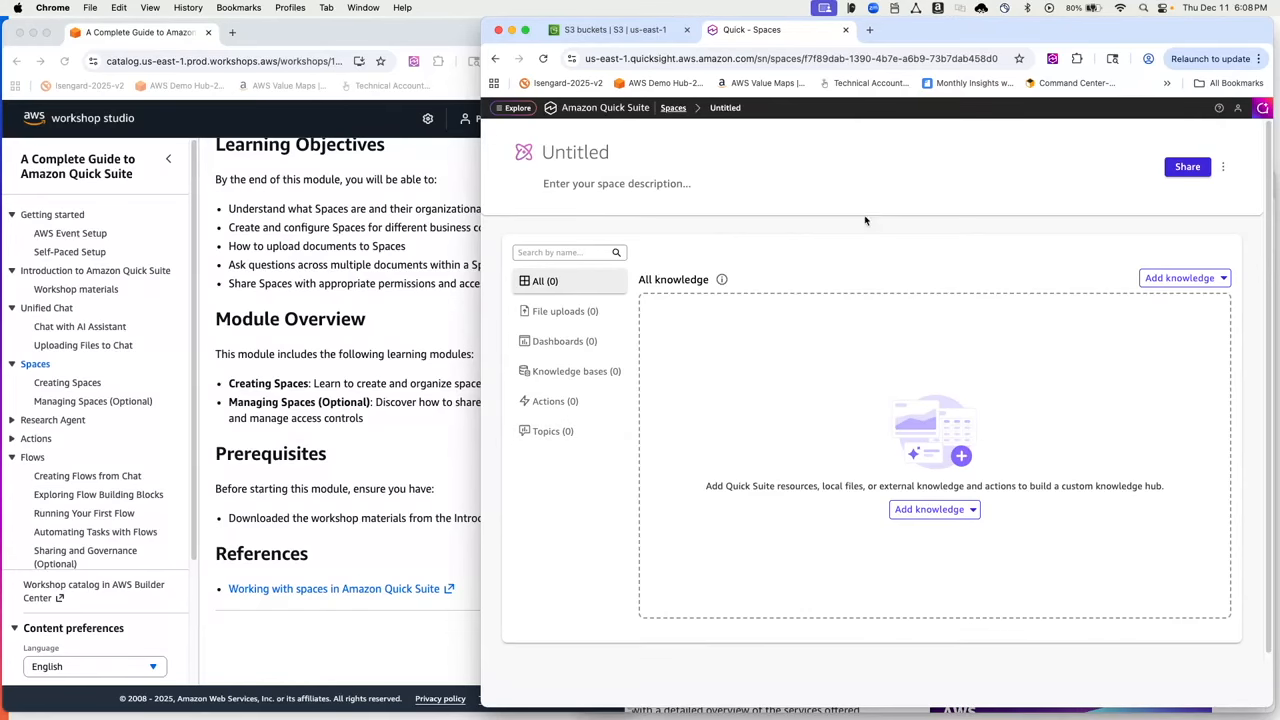
Inspect the files in the HR - Operations and HR - Company Policies spaces and return to the list of spaces
left_click(673, 108)
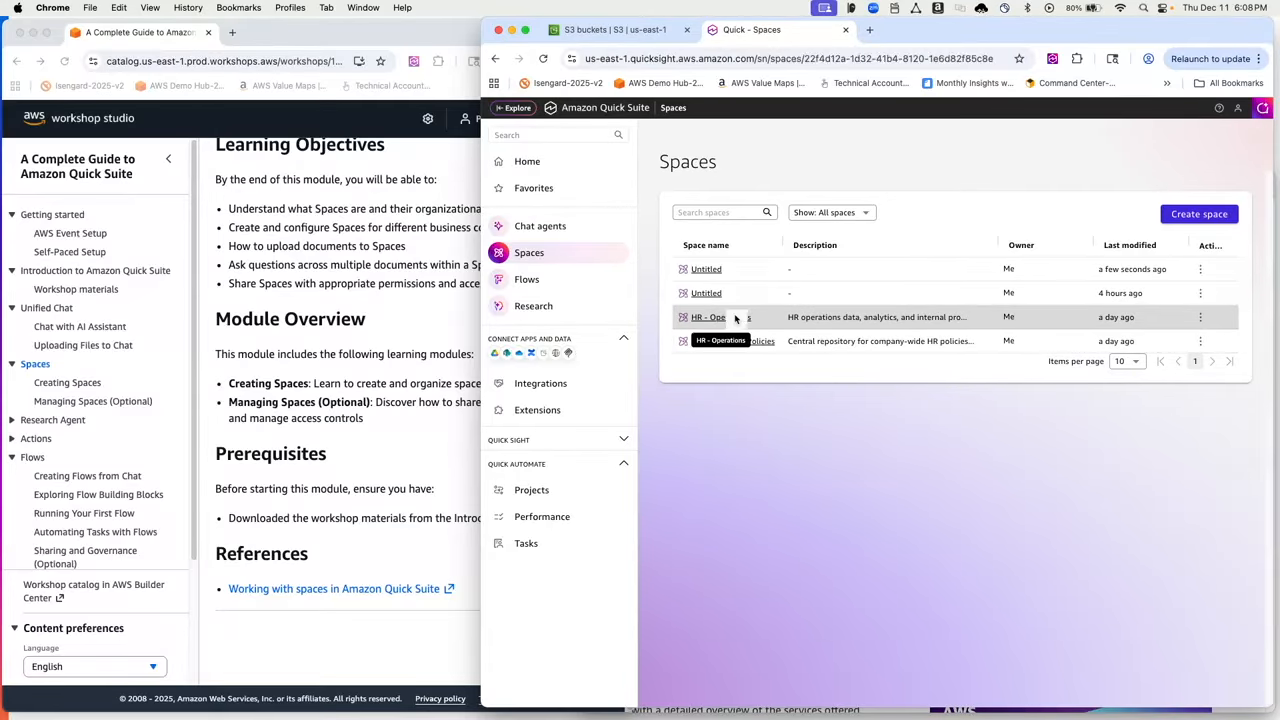
left_click(736, 318)
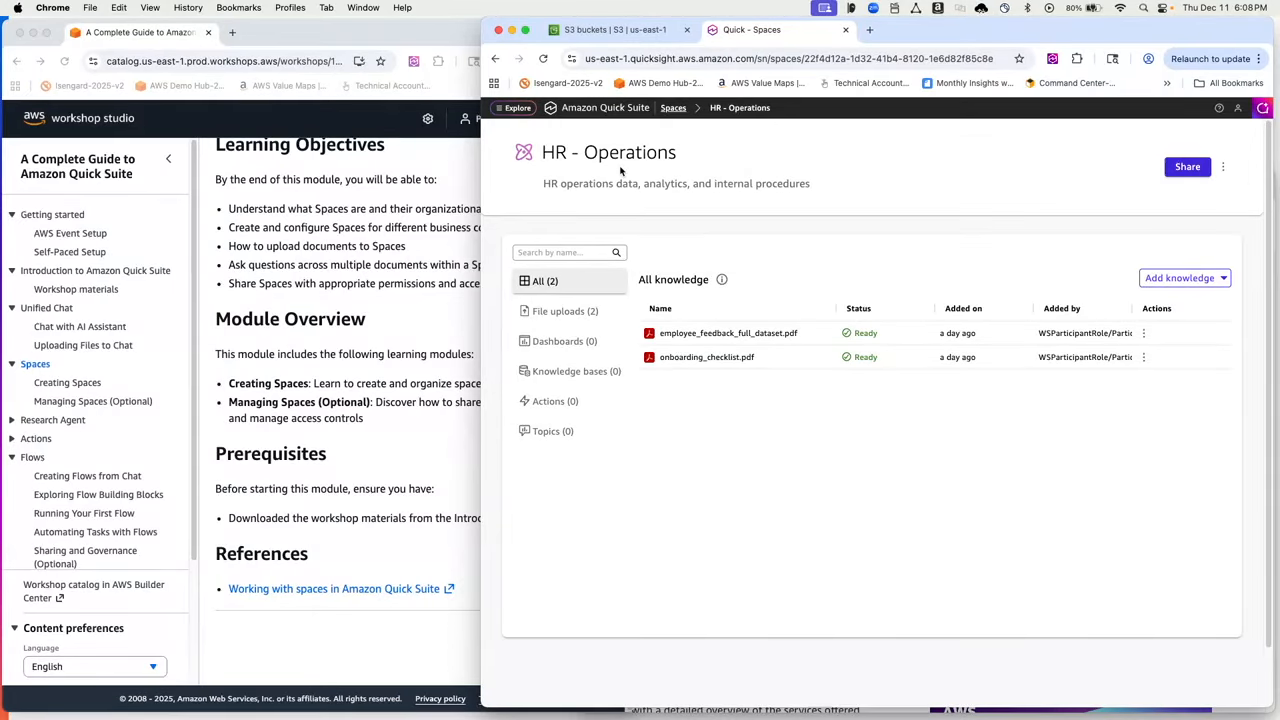
left_click(674, 109)
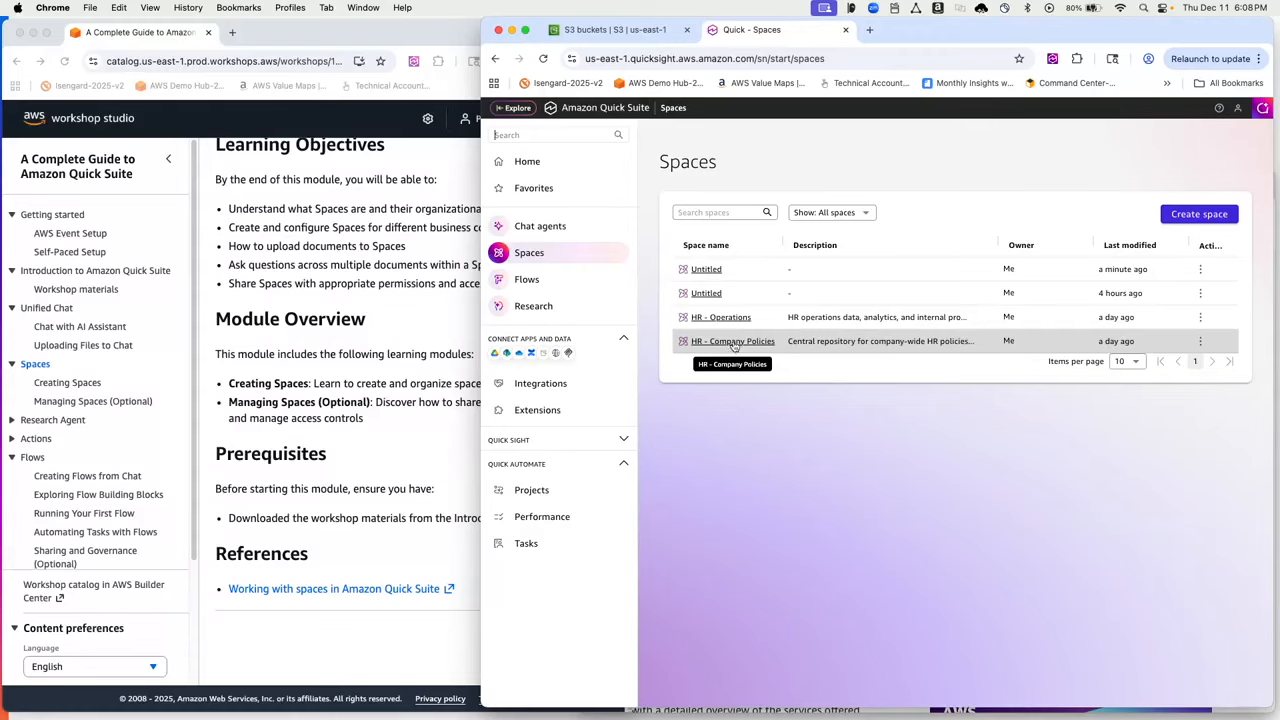
left_click(734, 346)
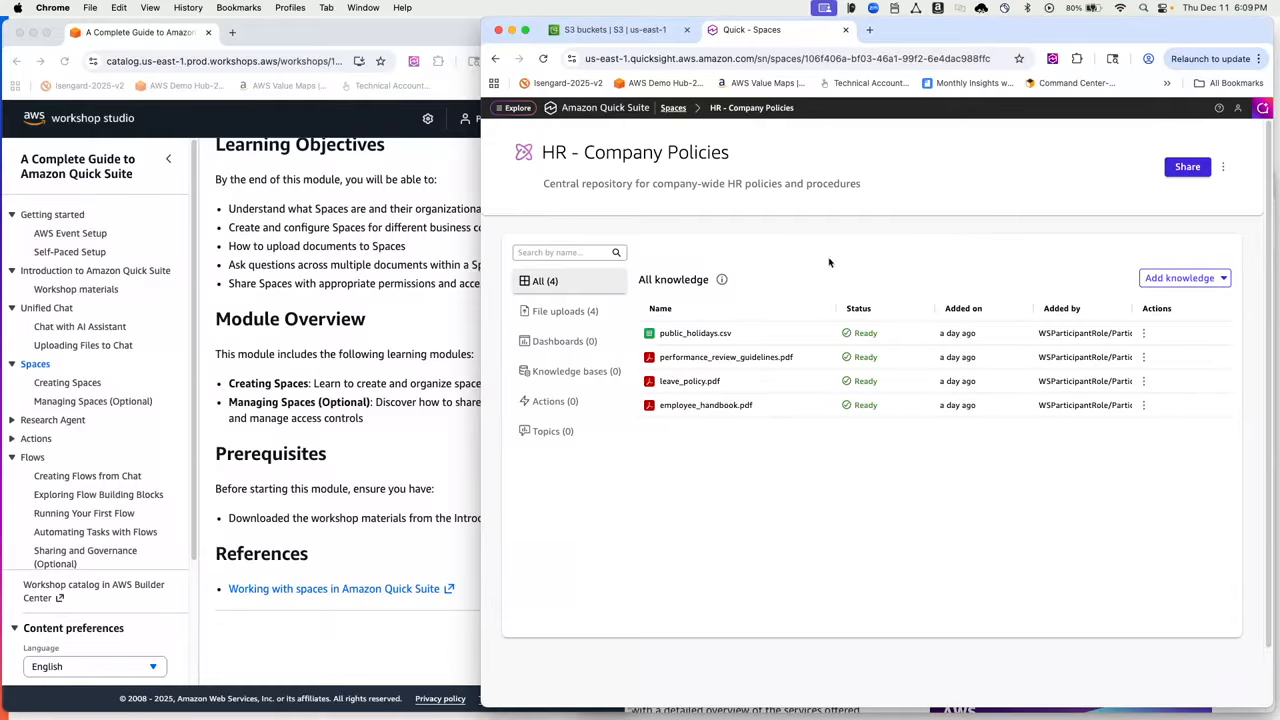
left_click(674, 108)
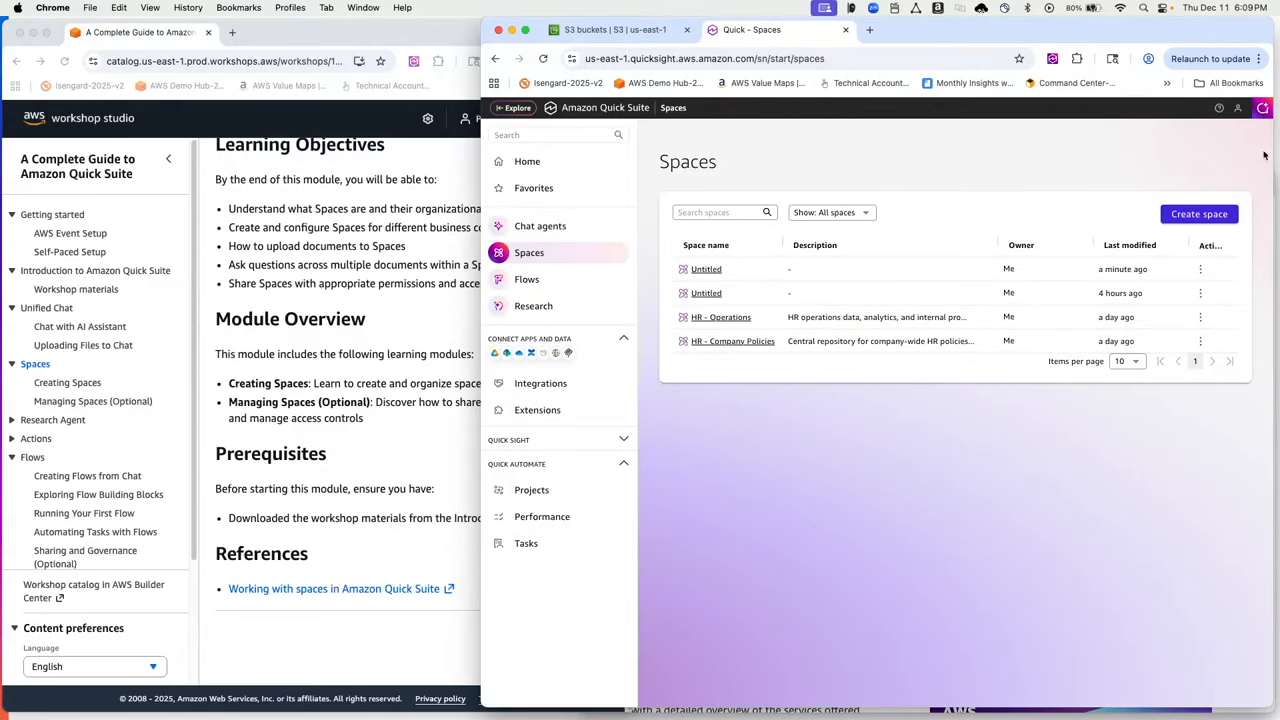
Reopen the chat and view its data scope options and the Quick Suite asset picker without adding any assets
left_click(1263, 108)
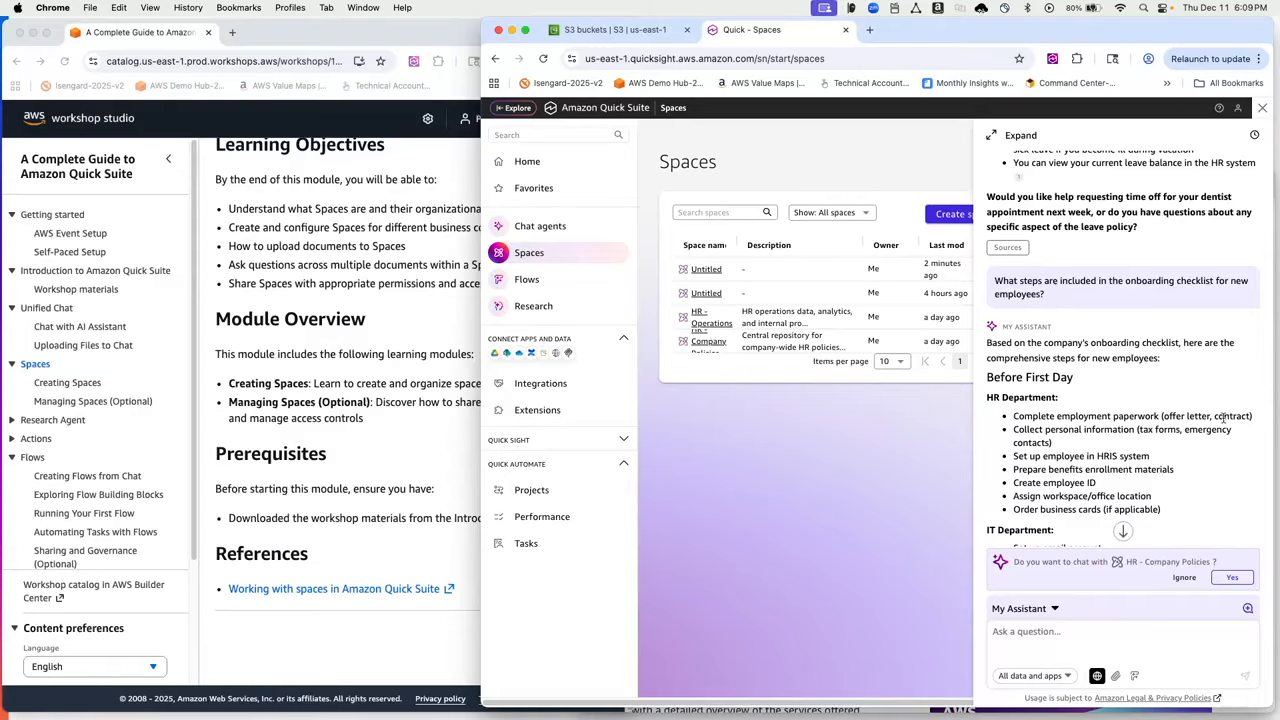
left_click(1069, 677)
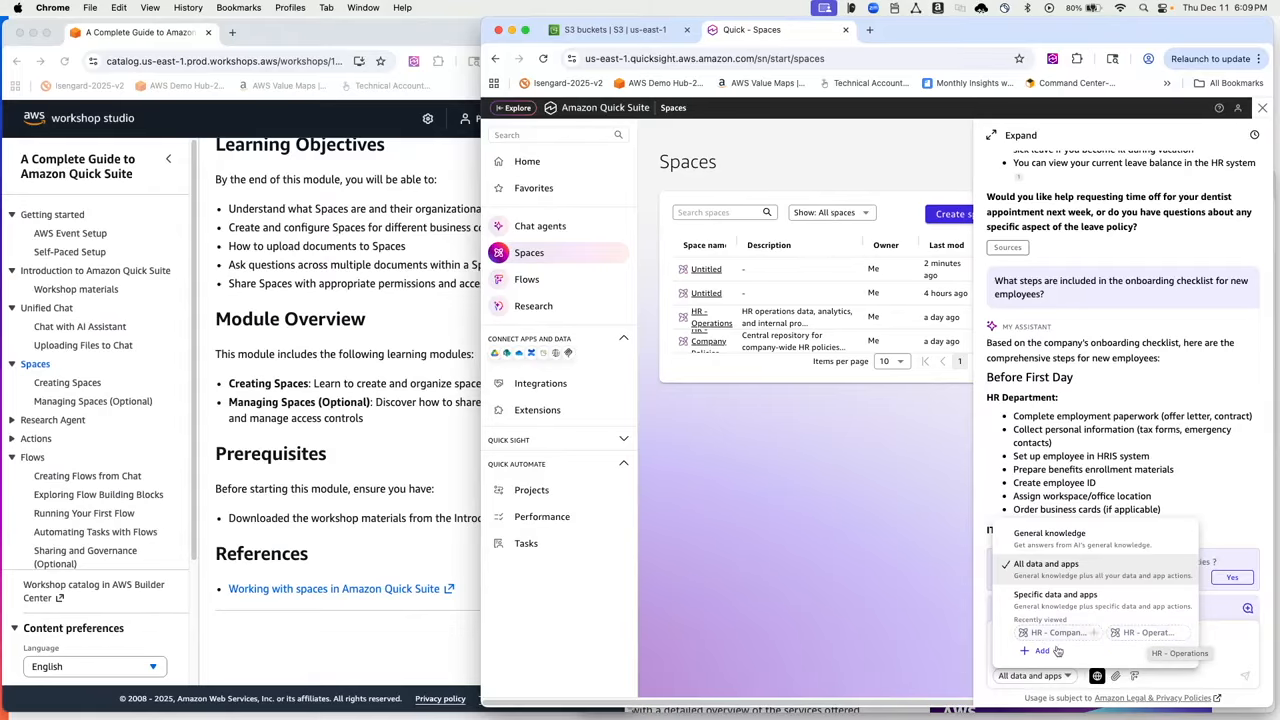
left_click(1043, 652)
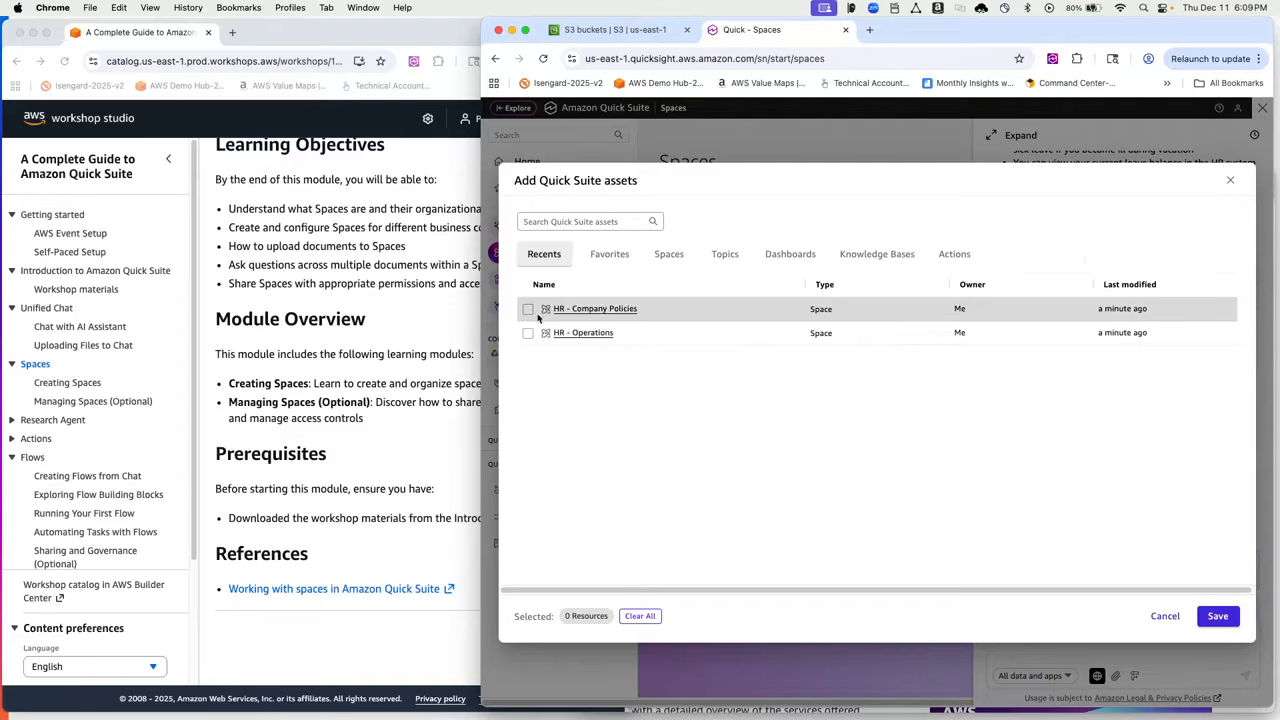
left_click(1165, 616)
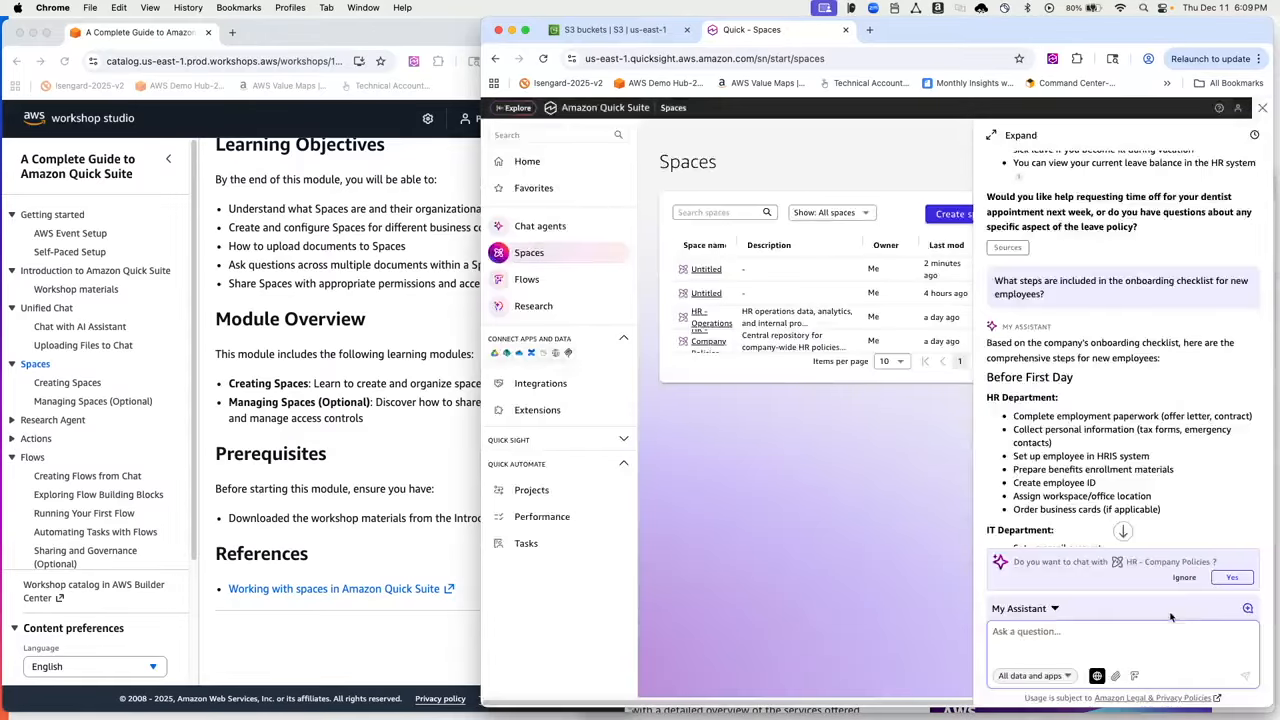
left_click(1062, 676)
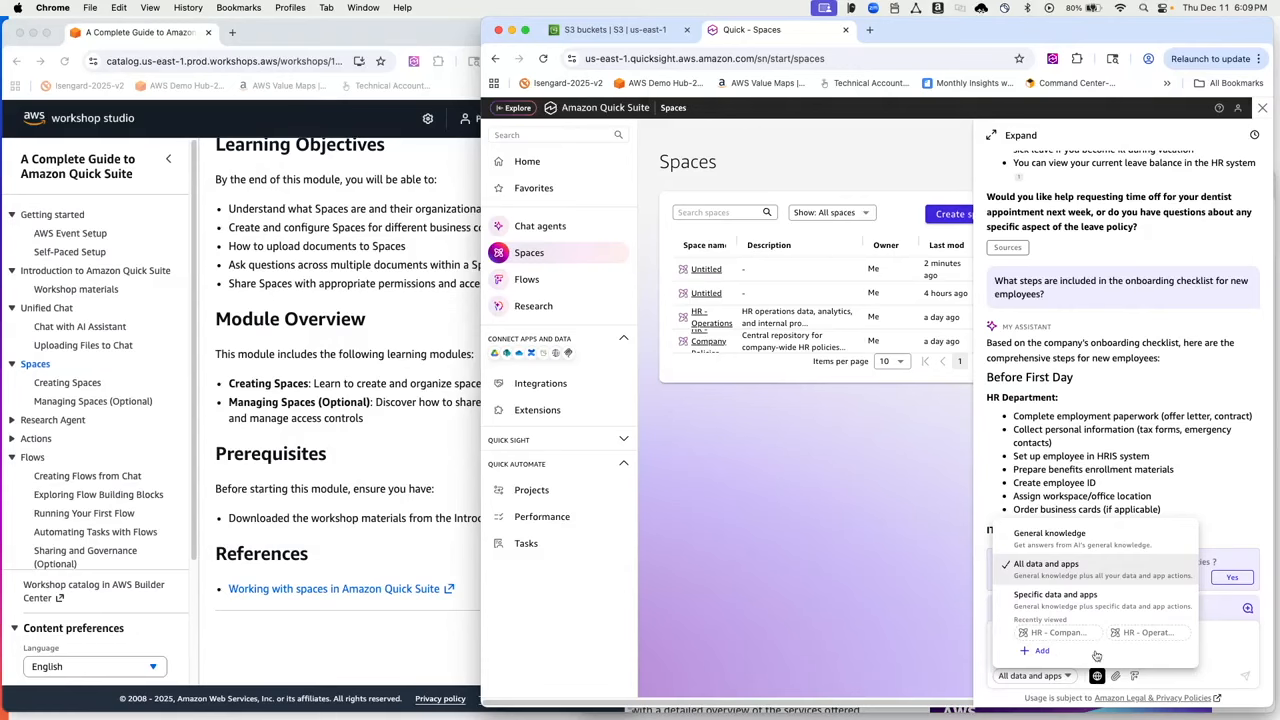
left_click(1222, 646)
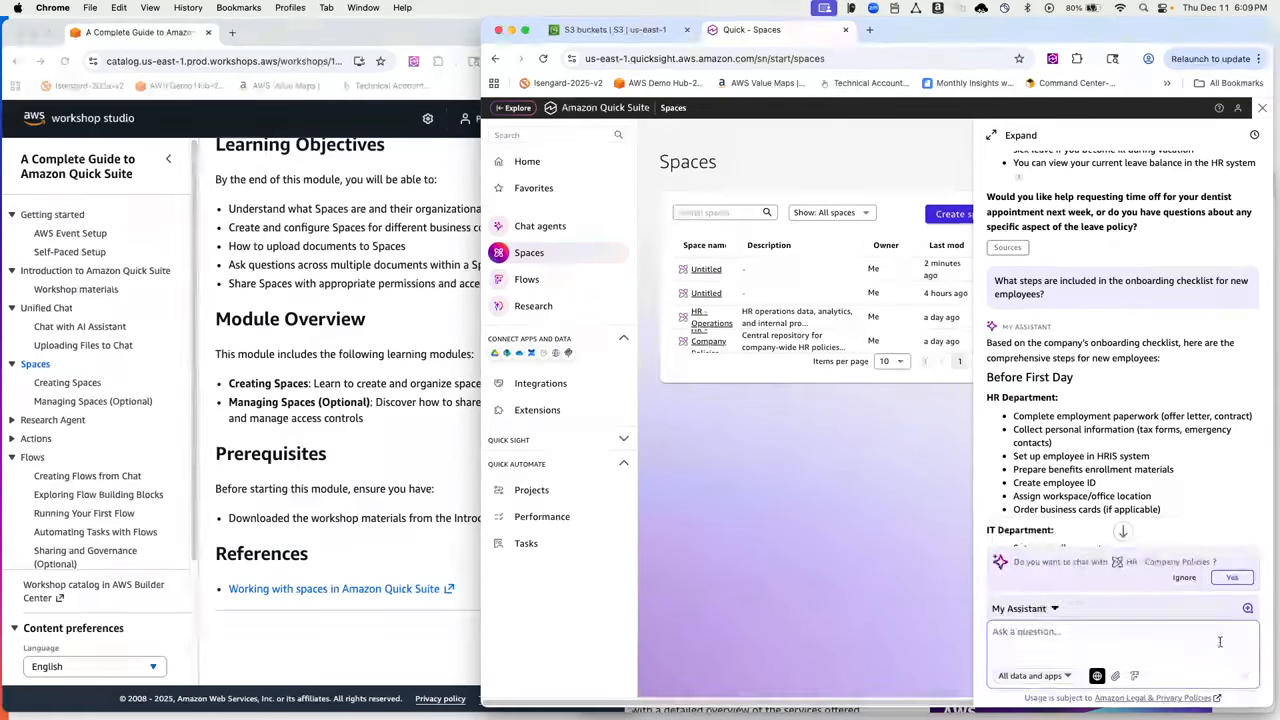
Find the earlier chat question about the company's diversity and inclusion policy and select its full text
scroll(1232, 320, "up", 5)
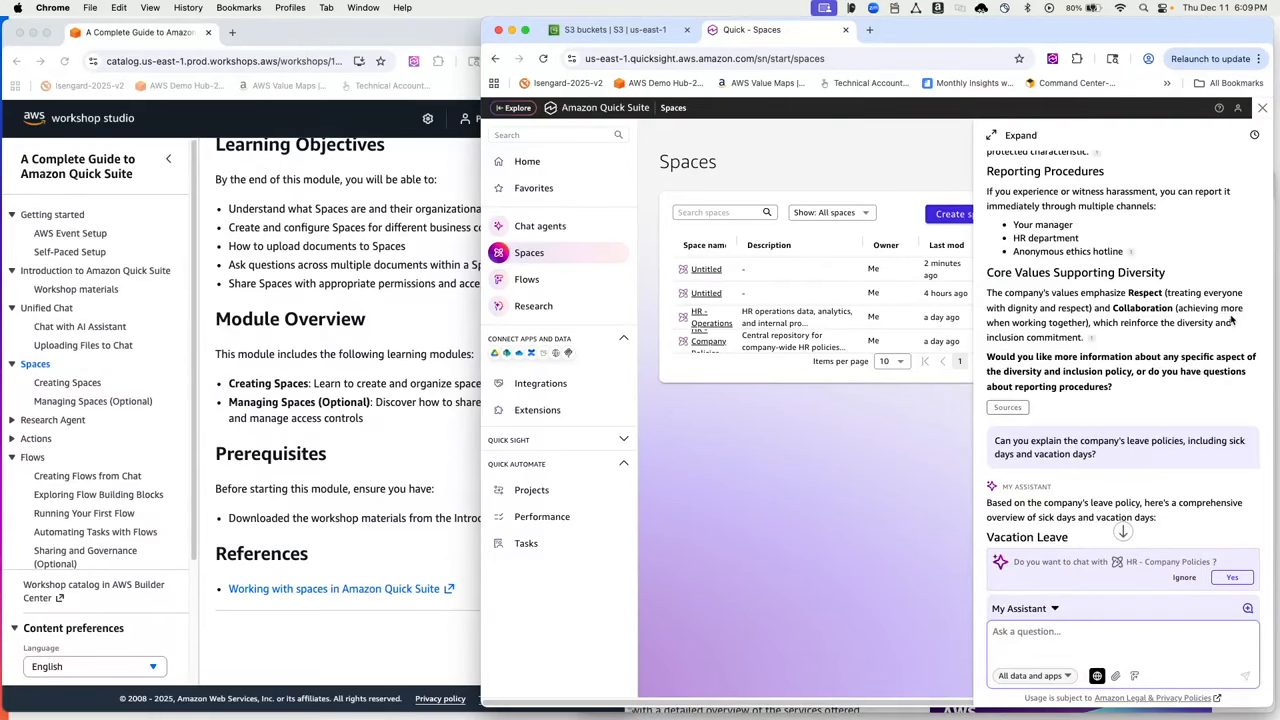
scroll(1232, 320, "up", 5)
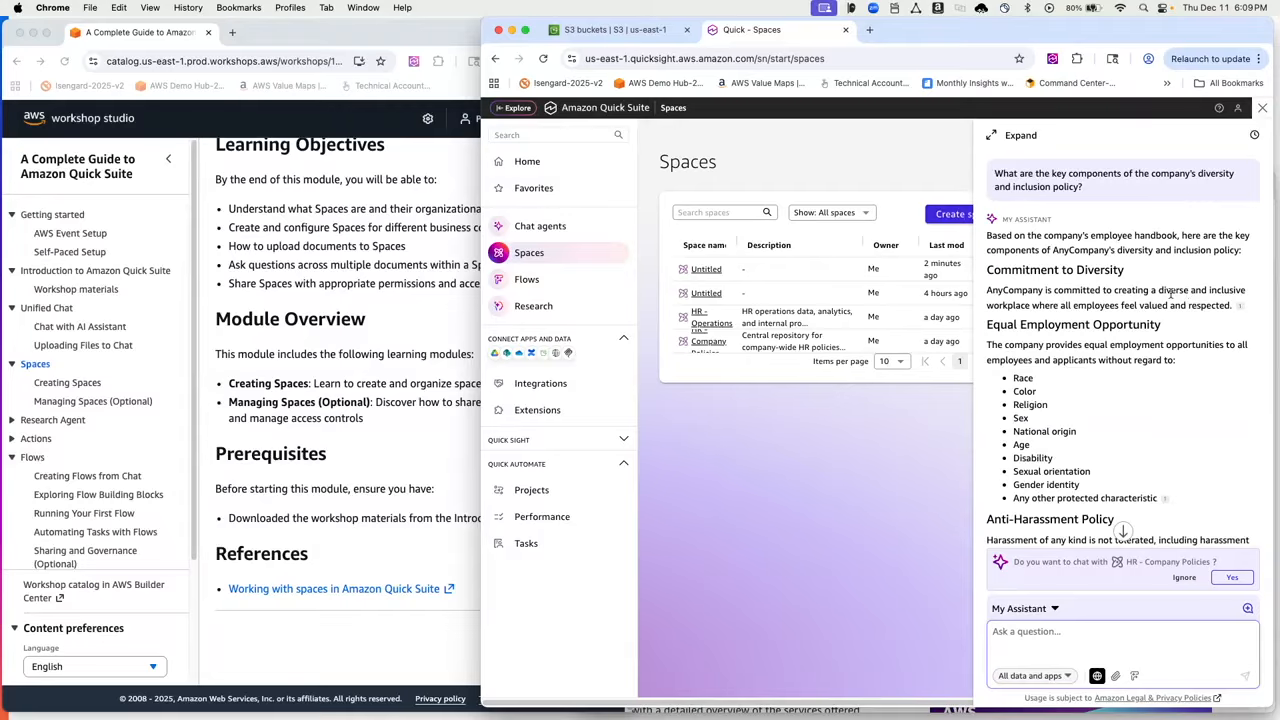
left_click_drag(1086, 190, 995, 174)
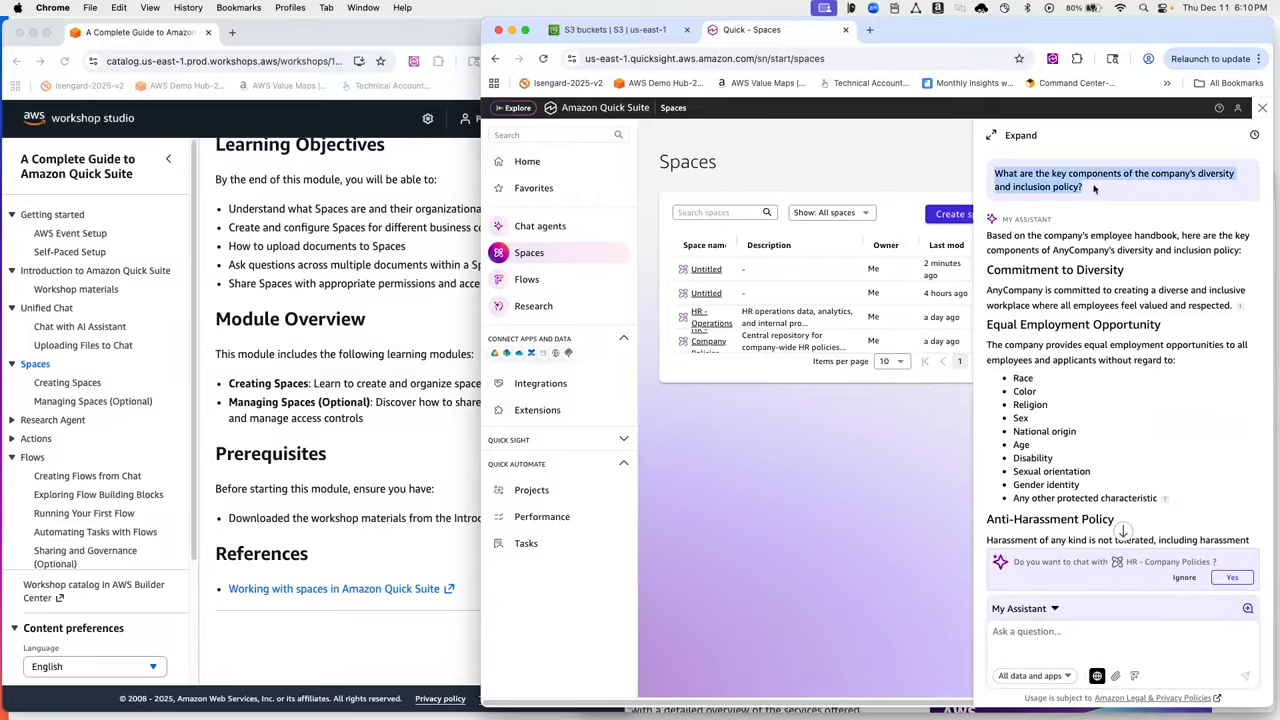
Read the chat answer on the diversity and inclusion policy and check the source document it cites
scroll(1163, 290, "down", 6)
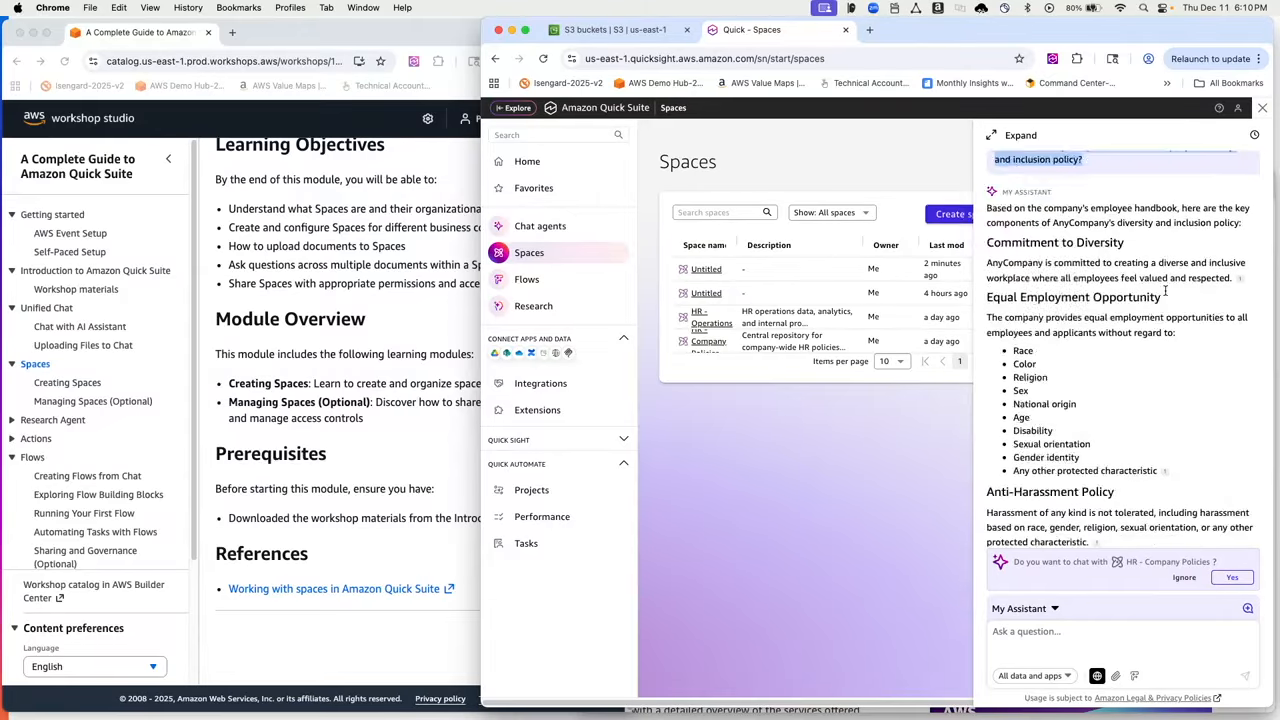
scroll(1166, 295, "down", 2)
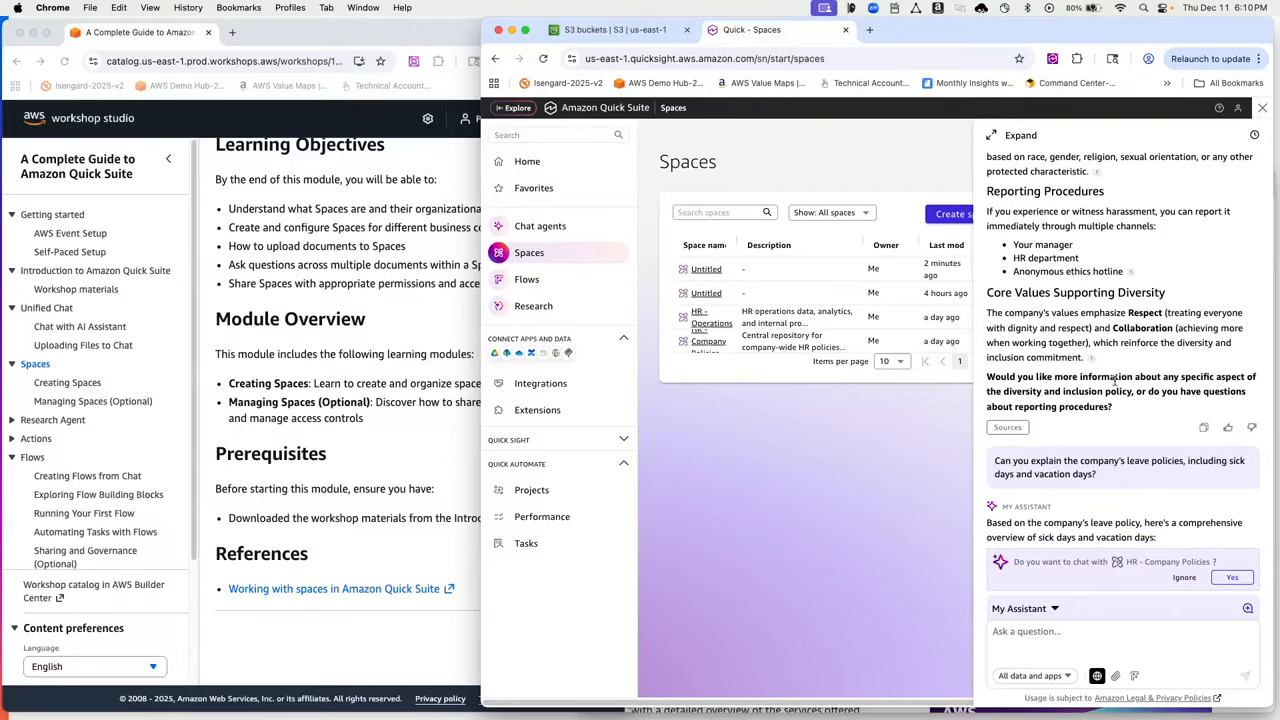
left_click(1010, 427)
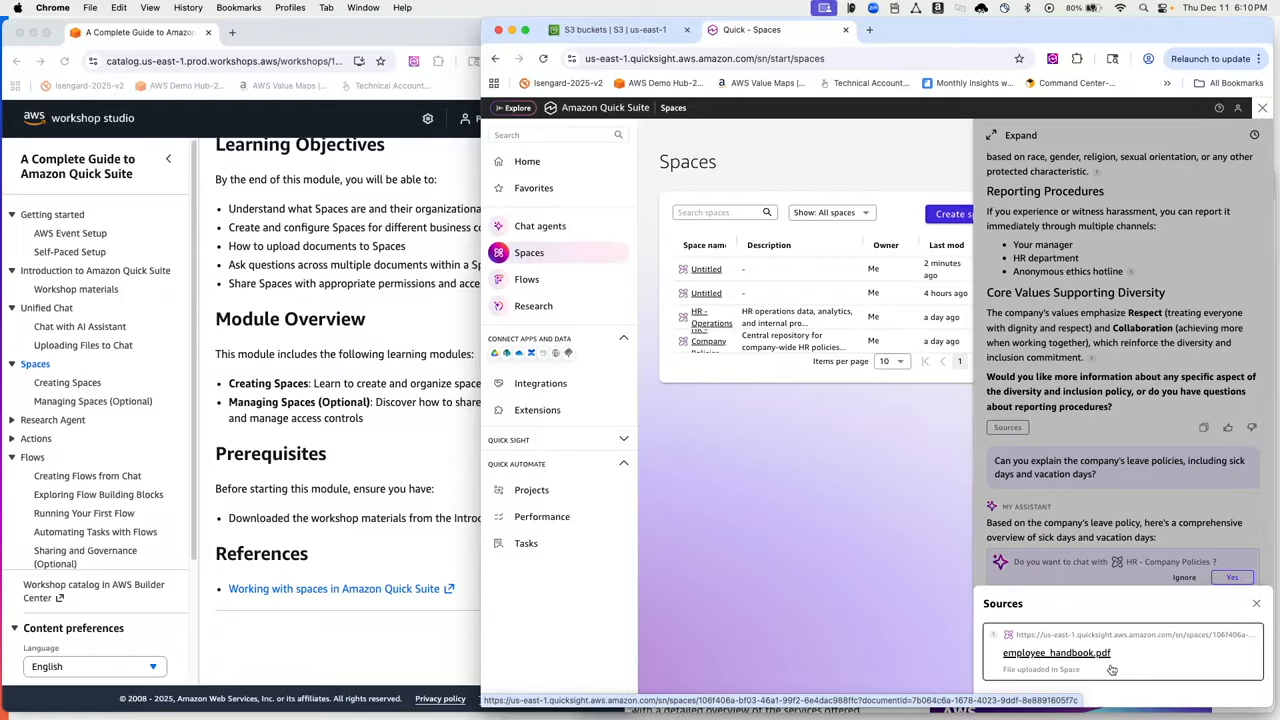
left_click(1256, 604)
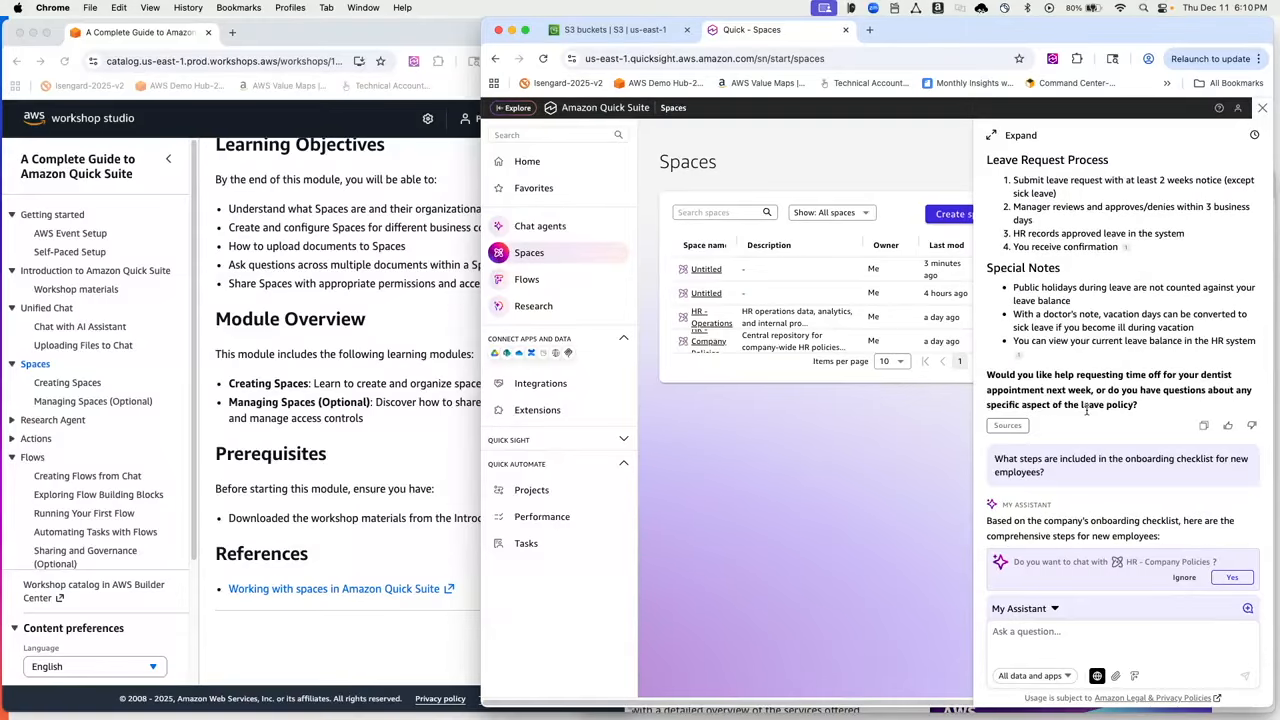
Check the sources cited for the leave policy and onboarding checklist answers, and close the chat
left_click(1007, 425)
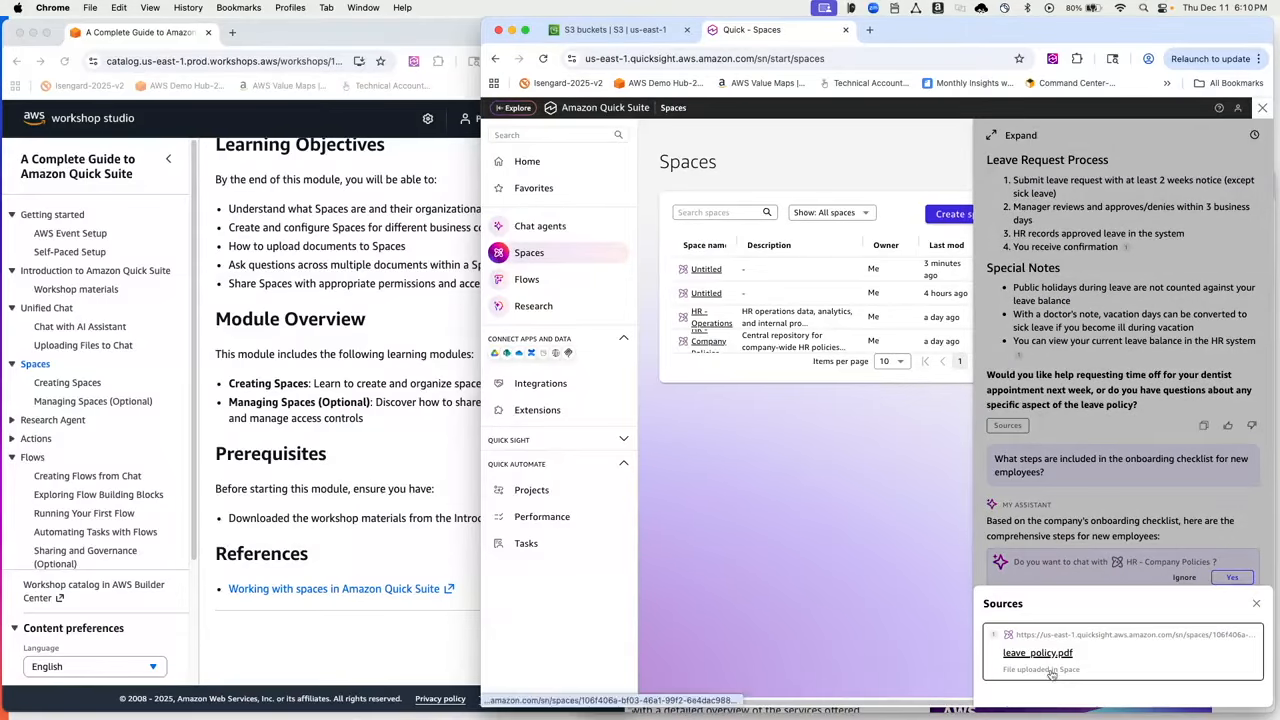
left_click(1145, 424)
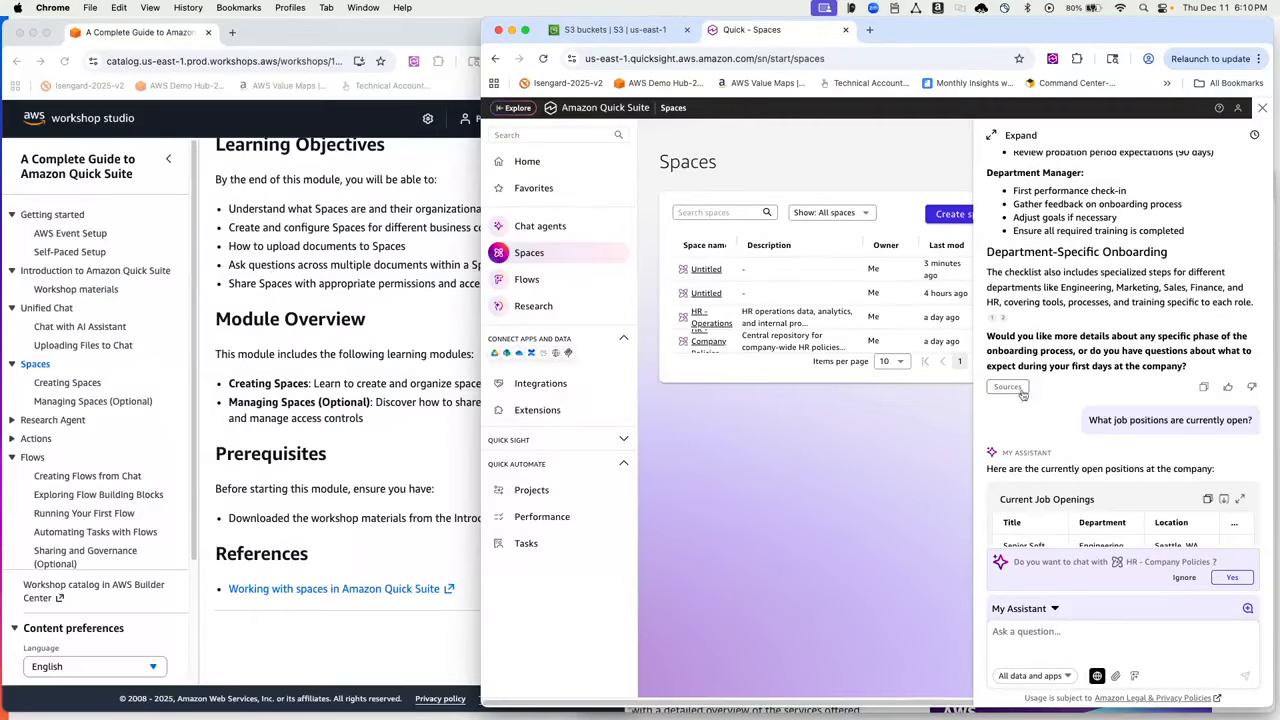
left_click(1023, 389)
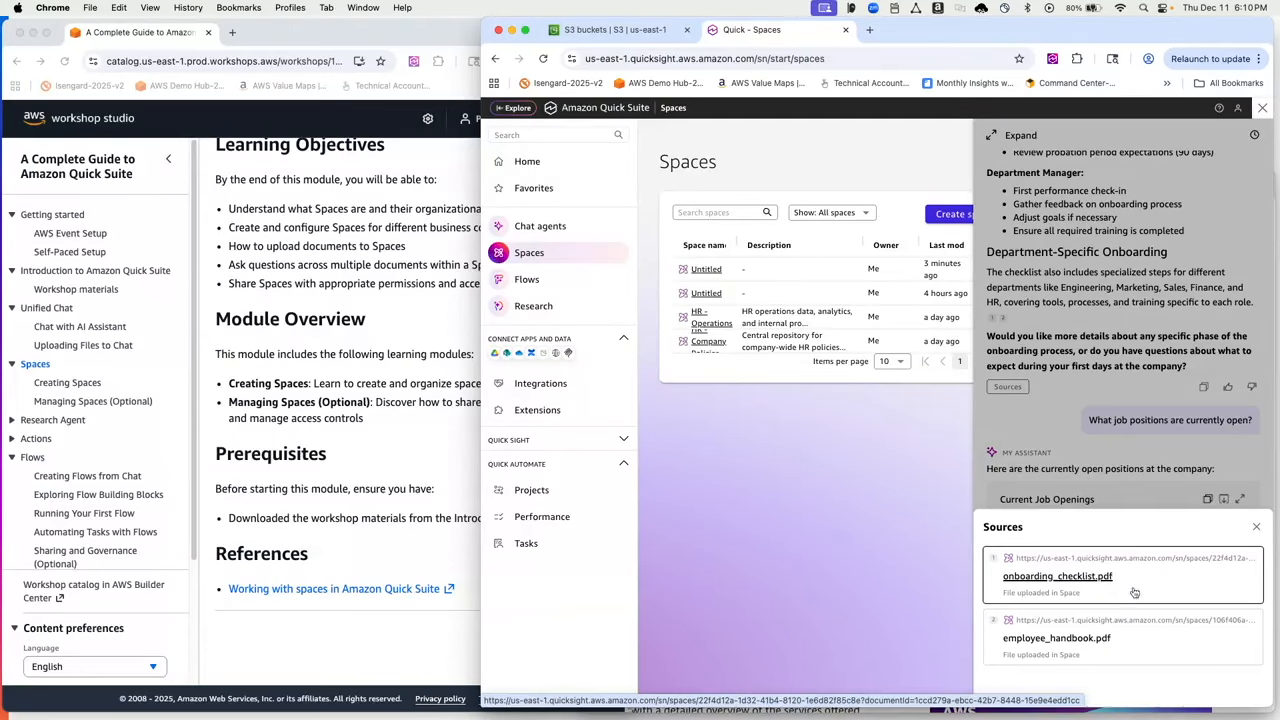
left_click(1050, 423)
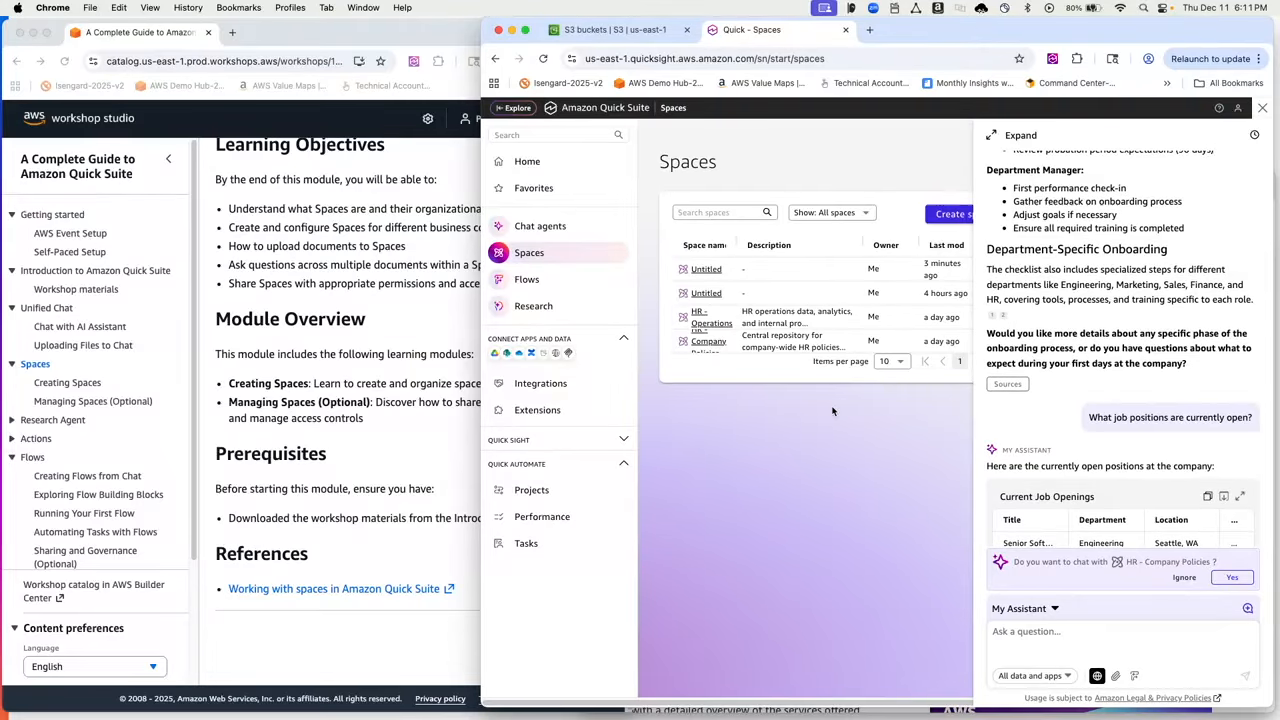
left_click(1263, 109)
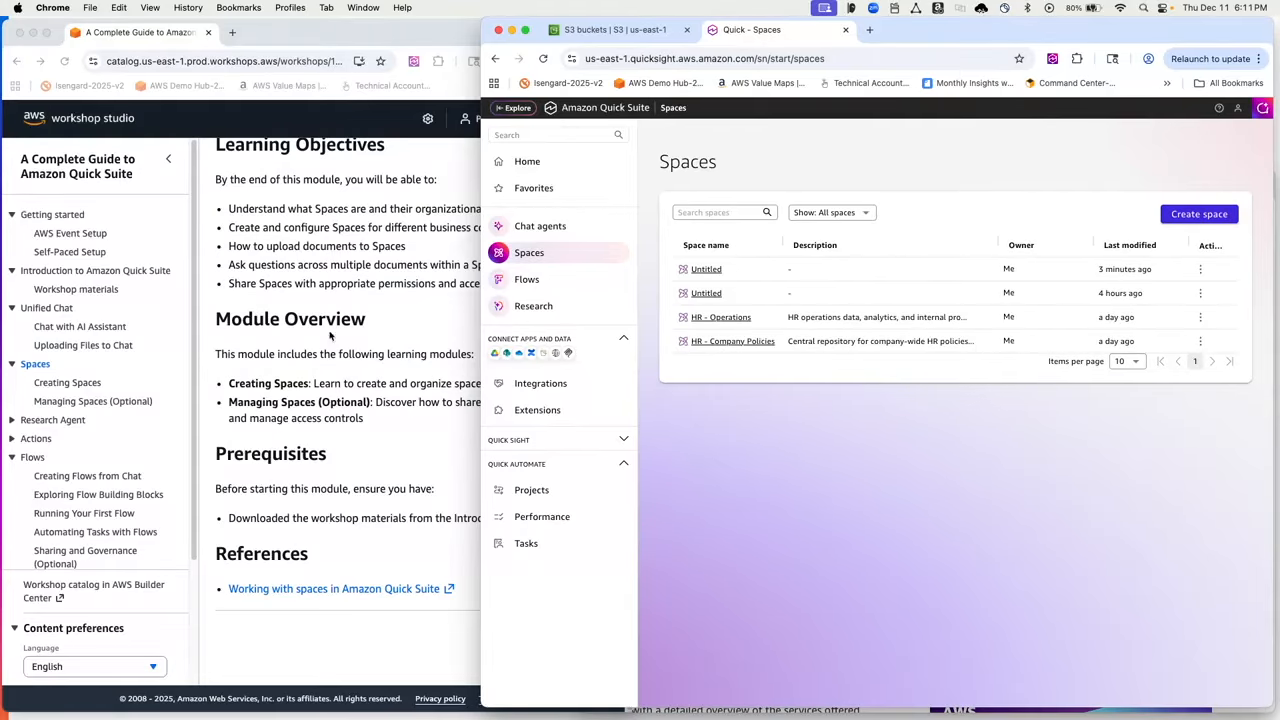
Open the Research Agent module in the workshop guide
scroll(102, 377, "down", 1)
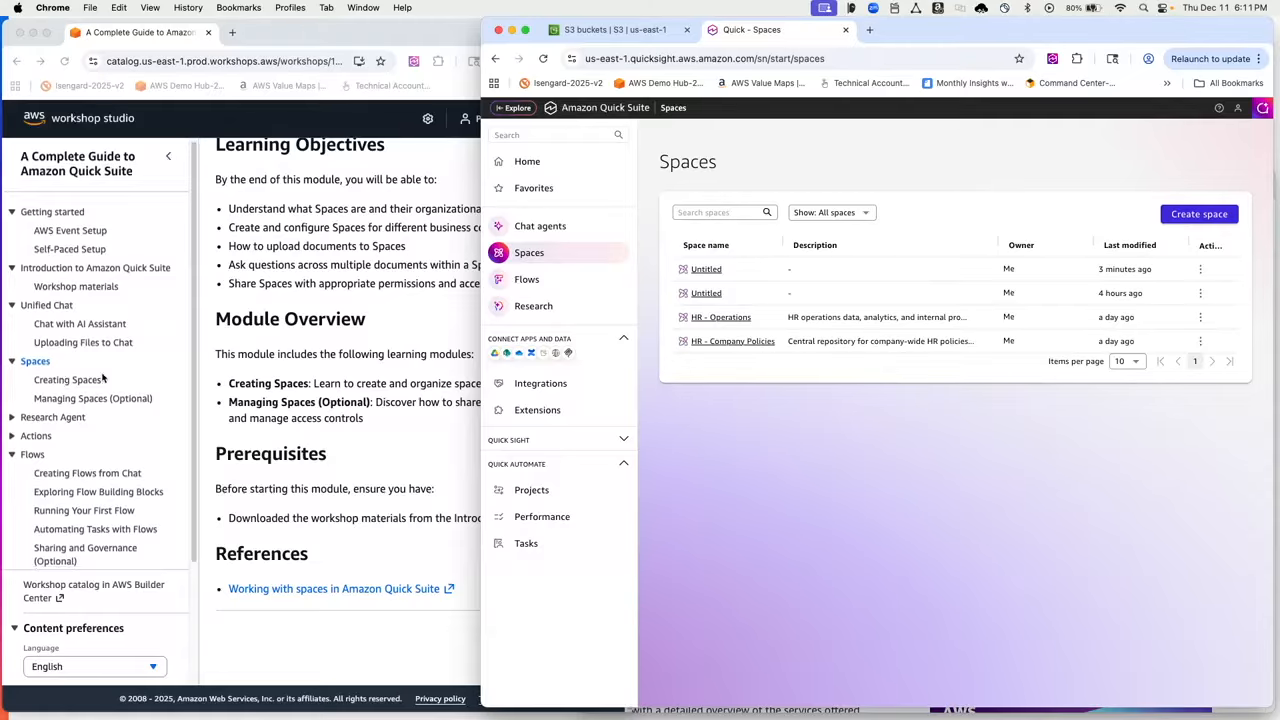
scroll(102, 377, "down", 3)
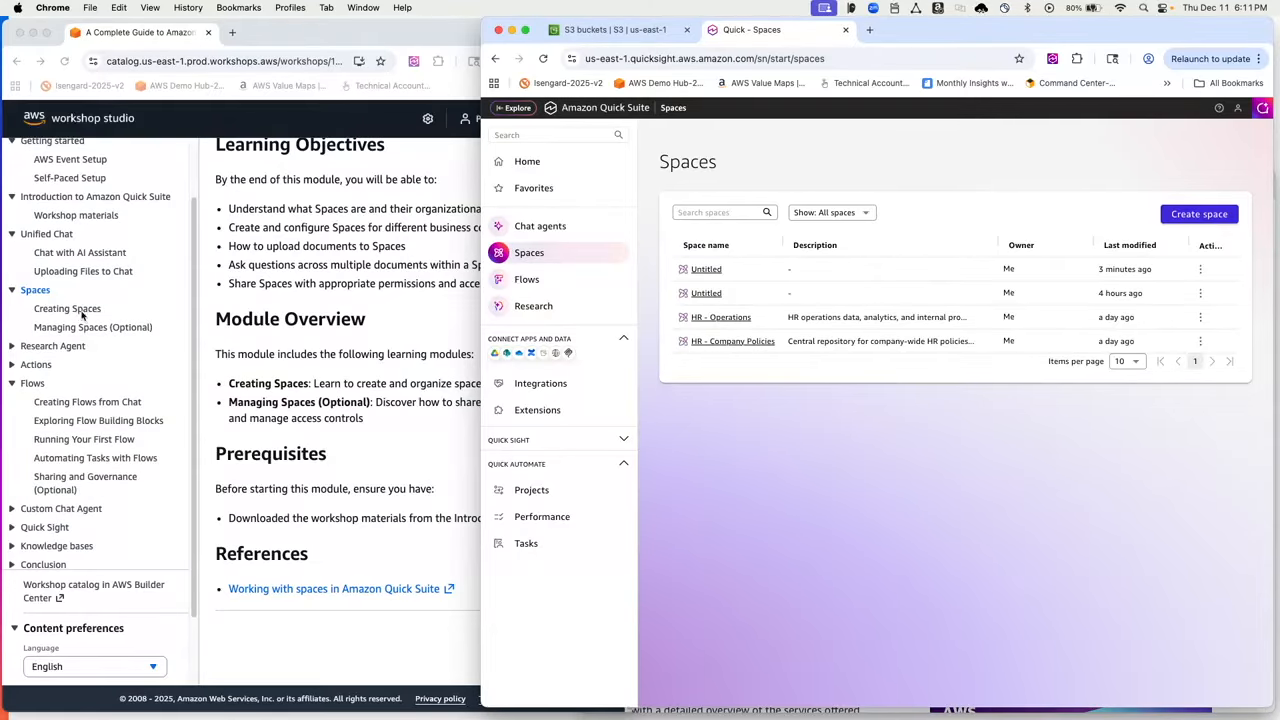
left_click(75, 349)
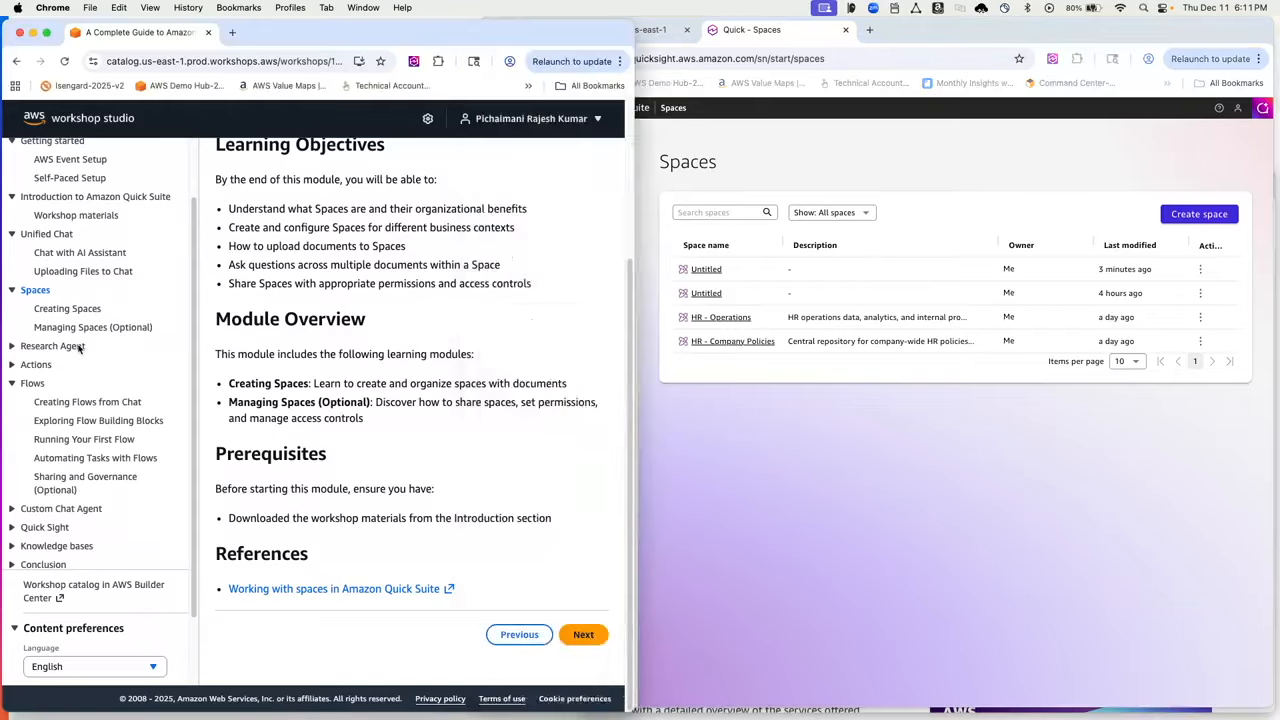
left_click(75, 349)
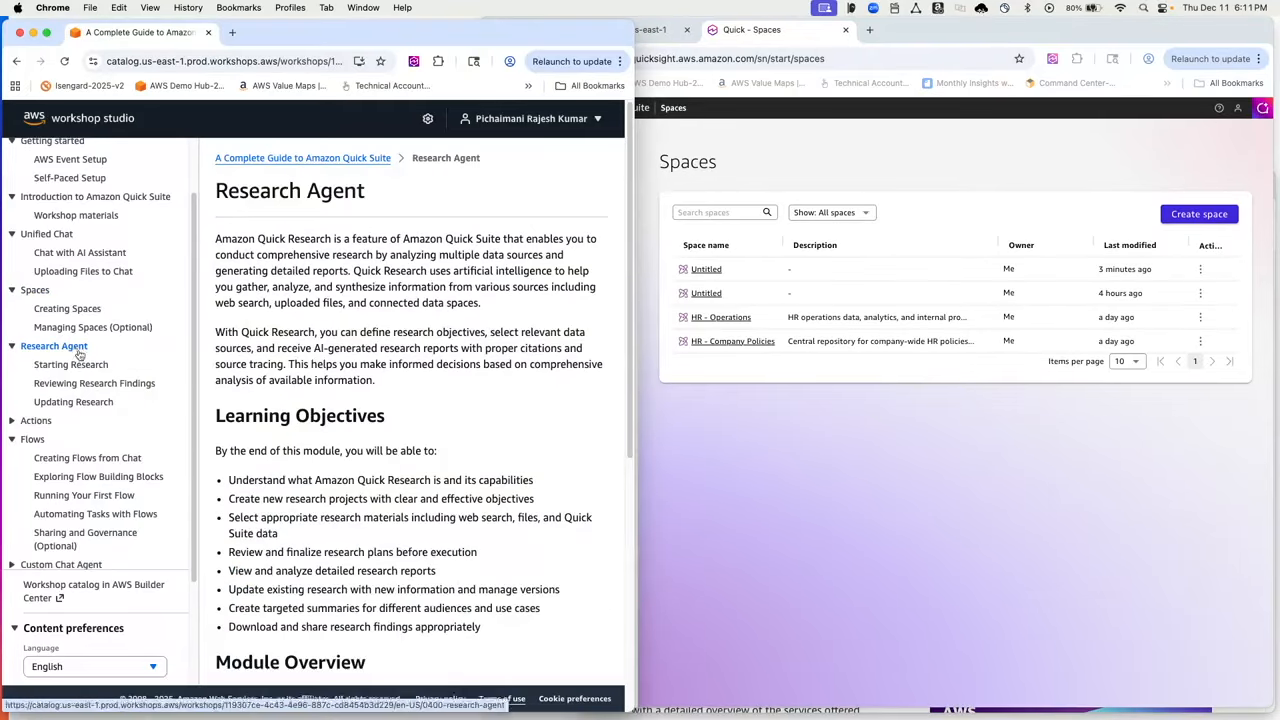
Switch to Quick Suite, open the Research section and dismiss its introductory banner
left_click(763, 507)
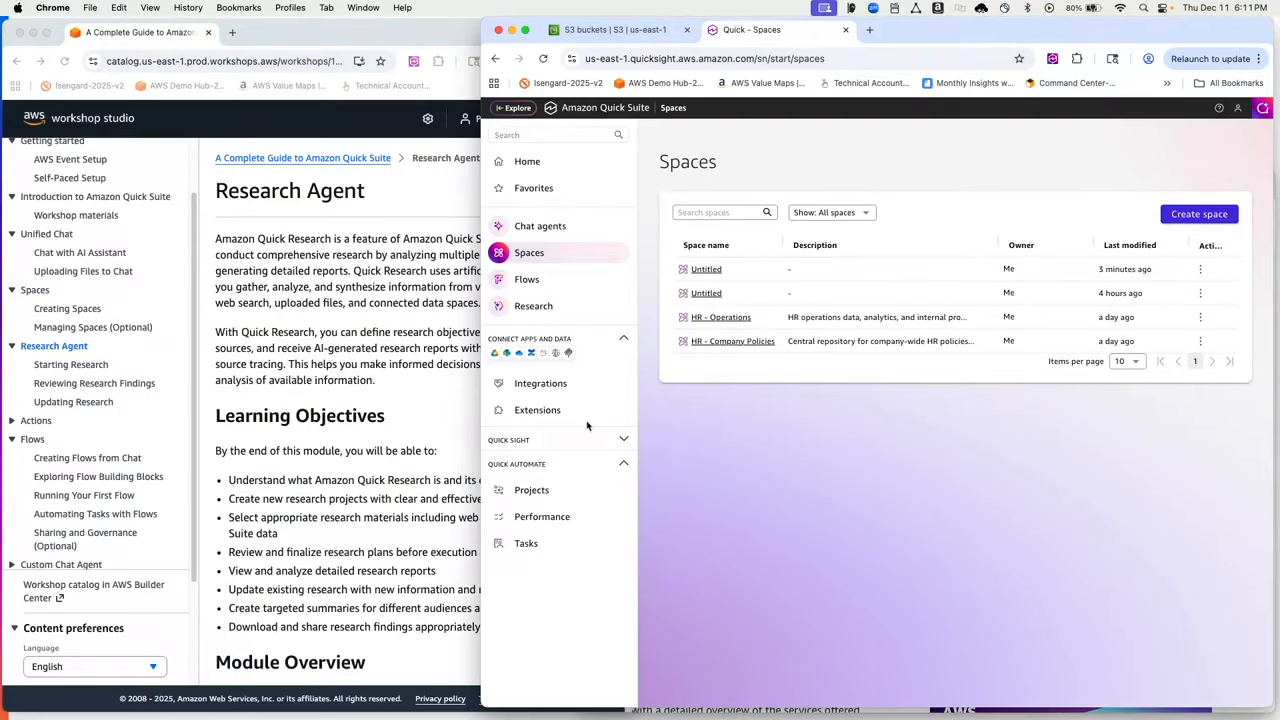
mouse_move(547, 314)
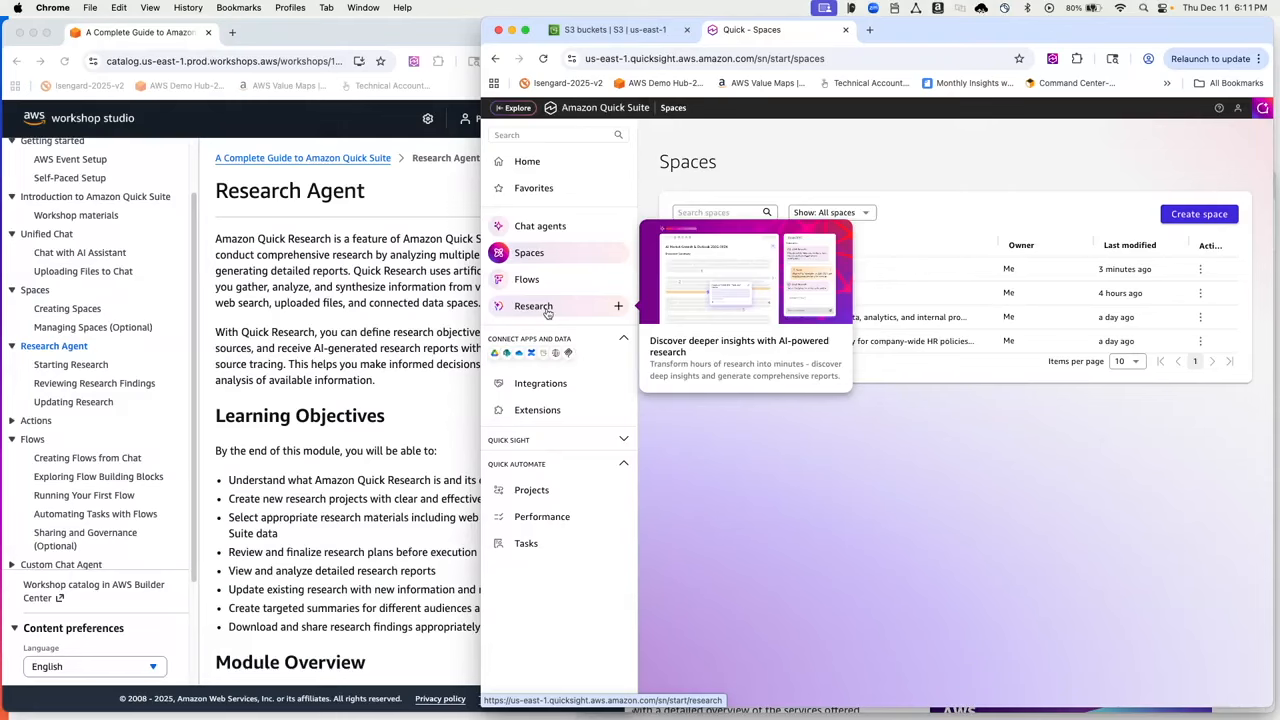
left_click(547, 314)
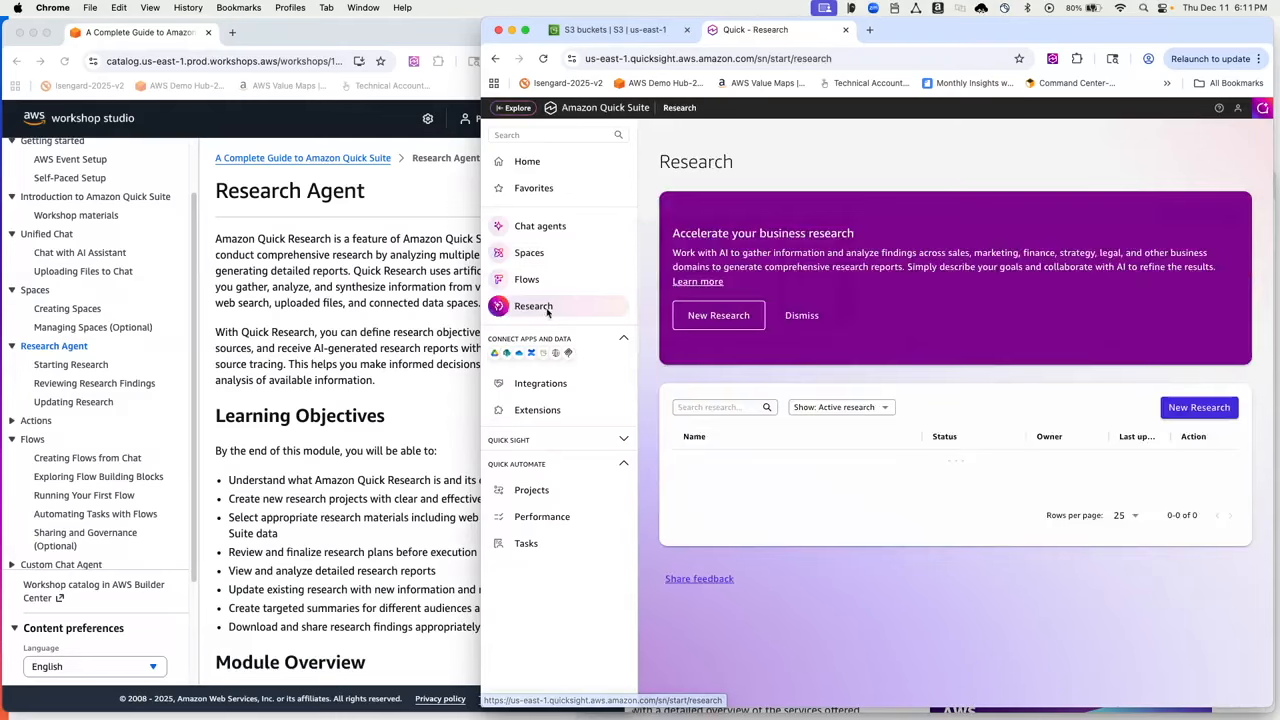
left_click(810, 317)
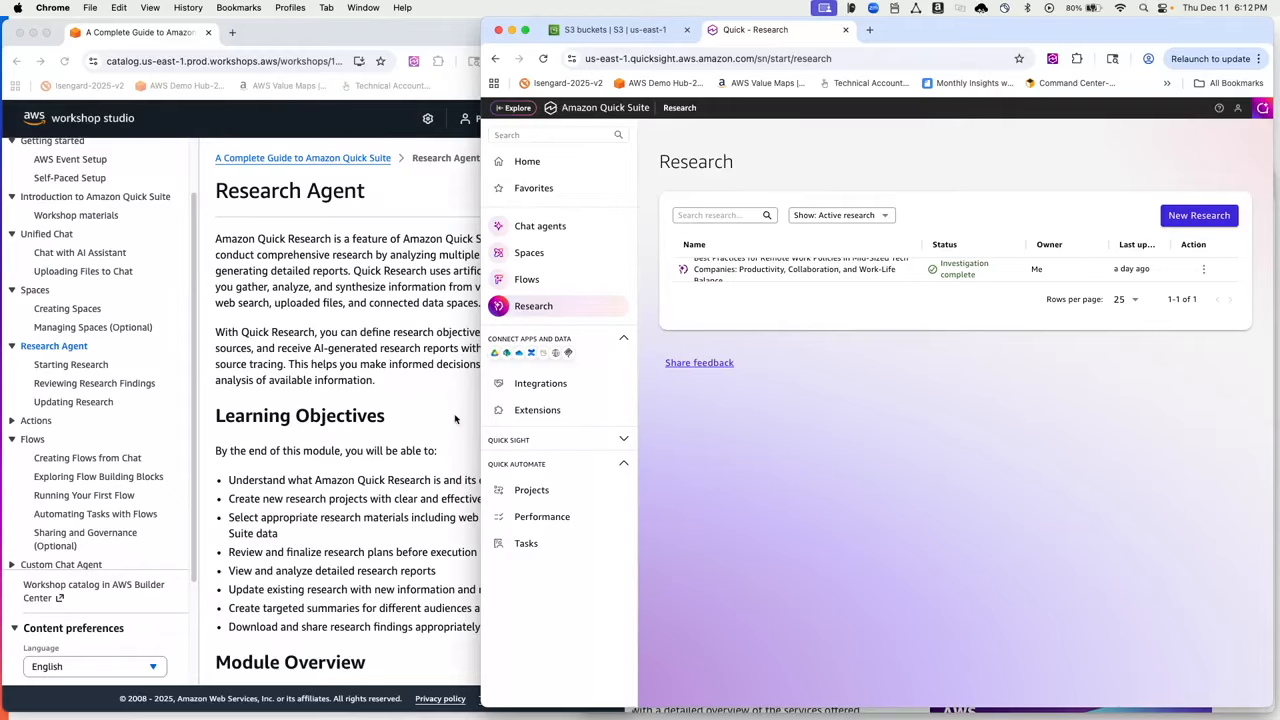
Open the completed research report on remote work policies and read the guide's Research Agent module overview
scroll(450, 416, "down", 2)
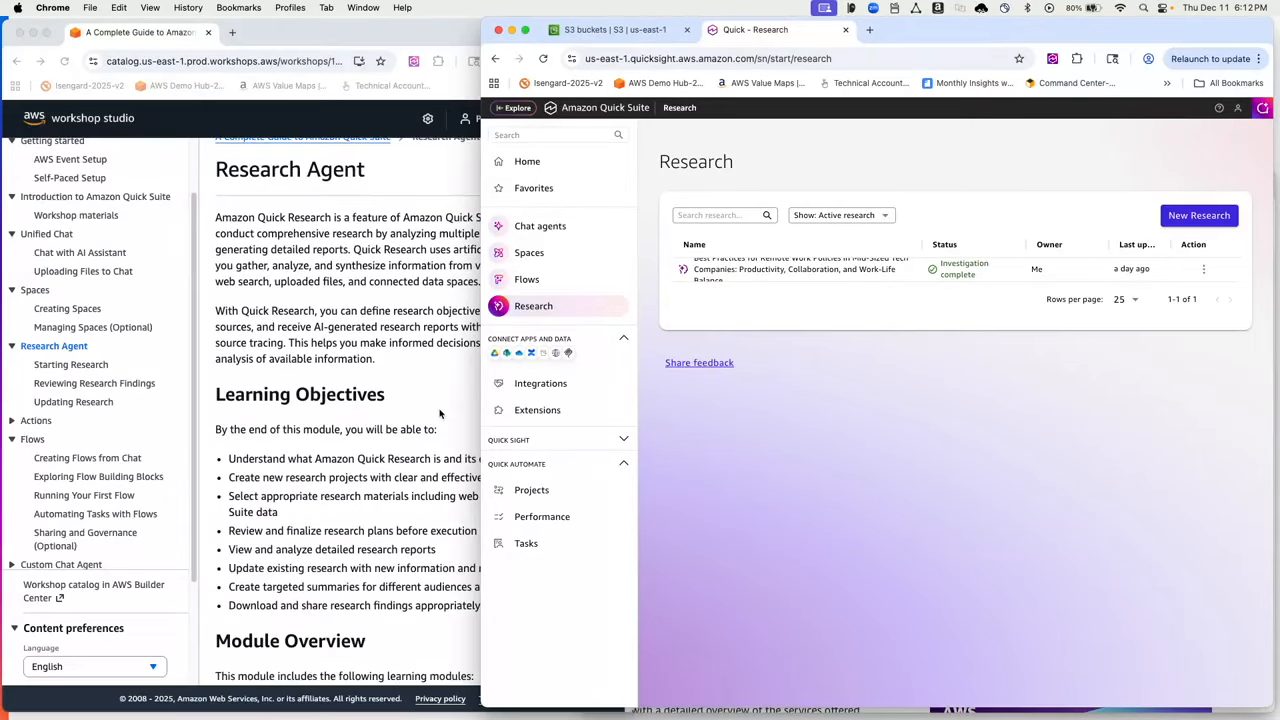
scroll(440, 413, "down", 1)
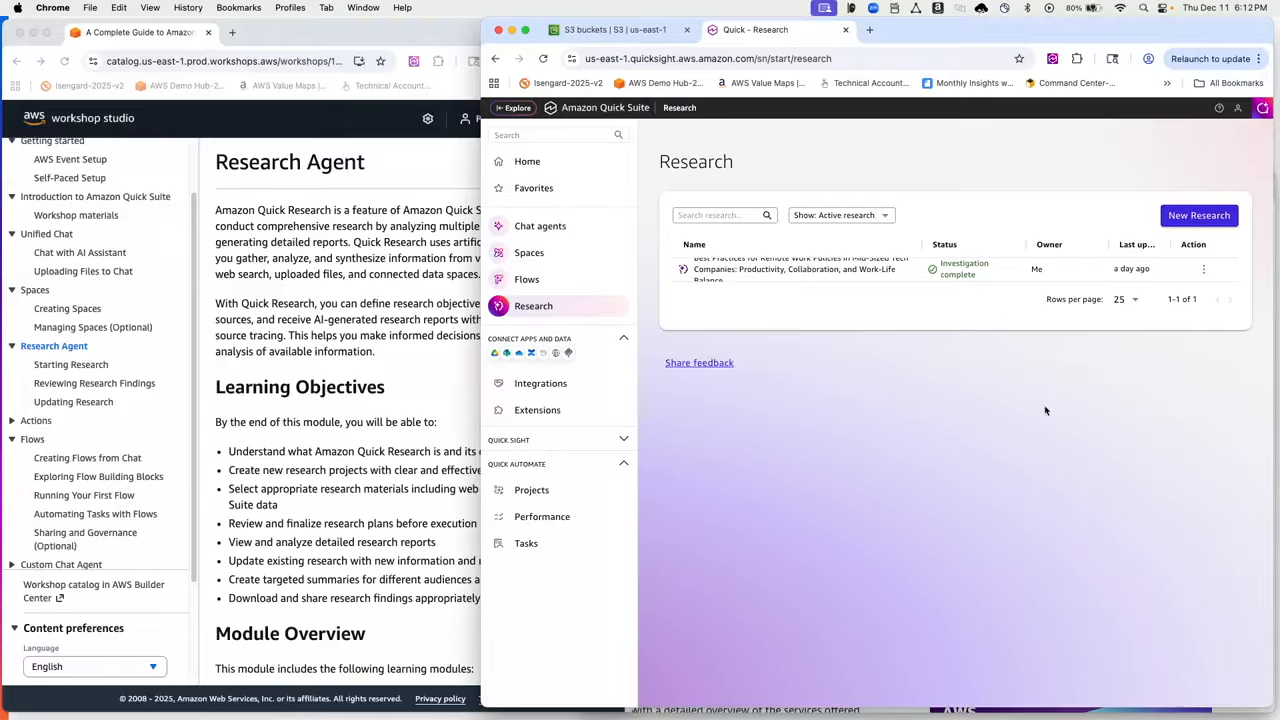
left_click(866, 274)
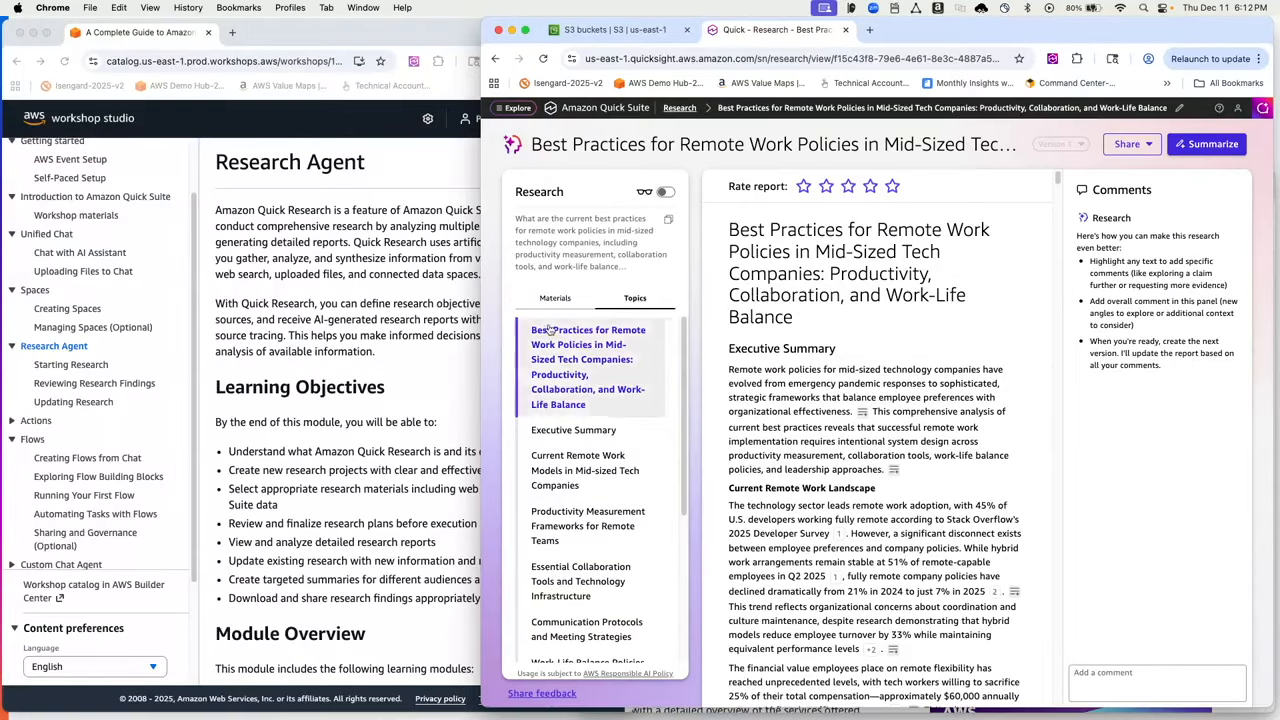
scroll(434, 373, "down", 5)
scroll(434, 373, "down", 1)
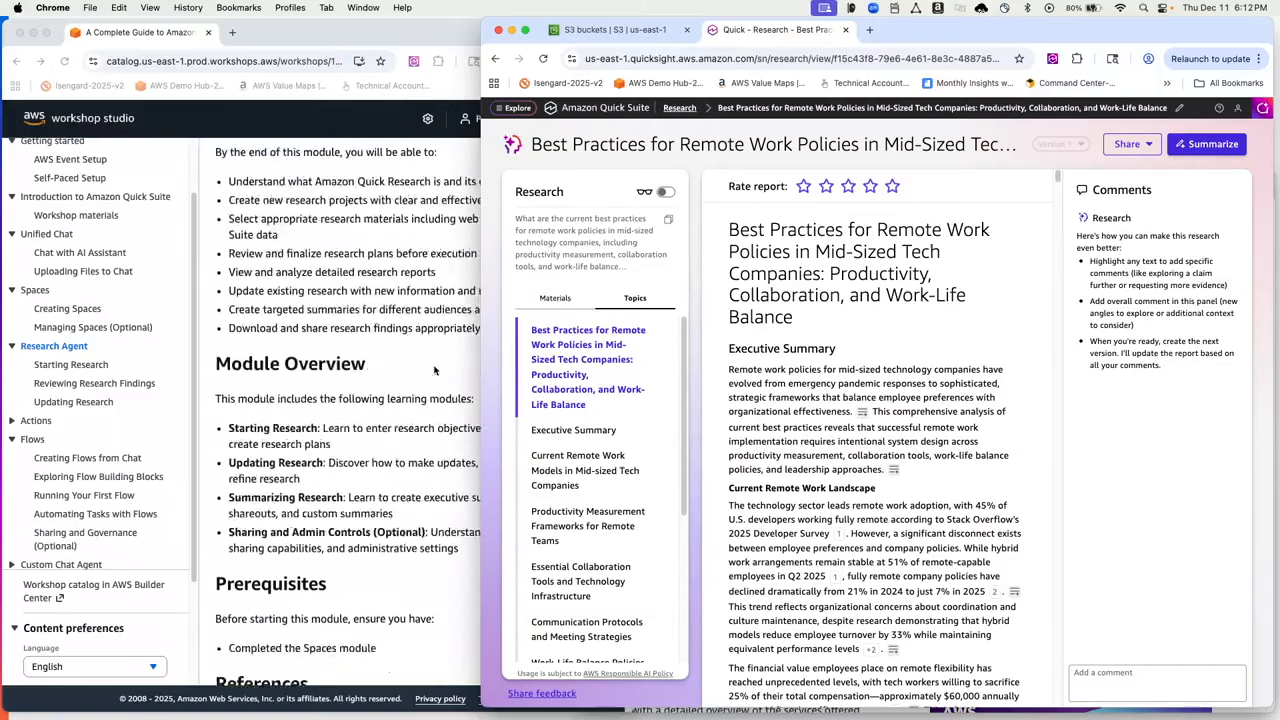
Return to the research list, start a new research and review its objective and research materials options
left_click(674, 108)
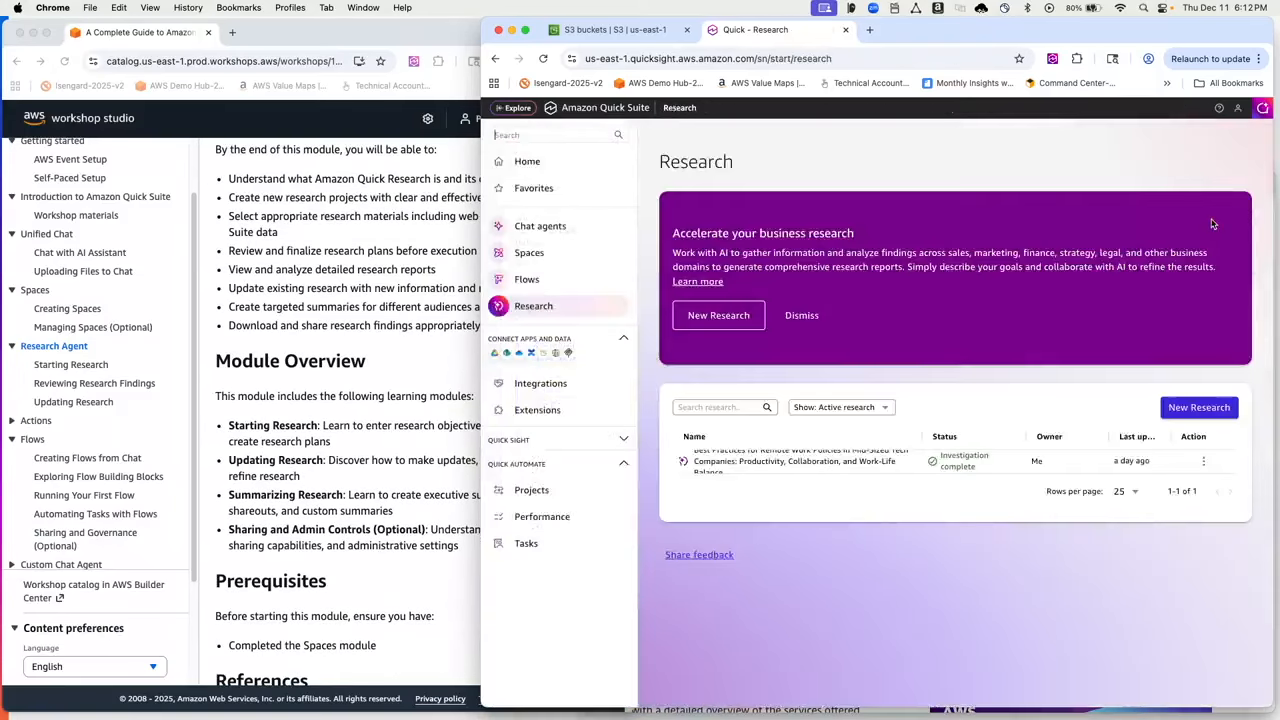
left_click(1219, 408)
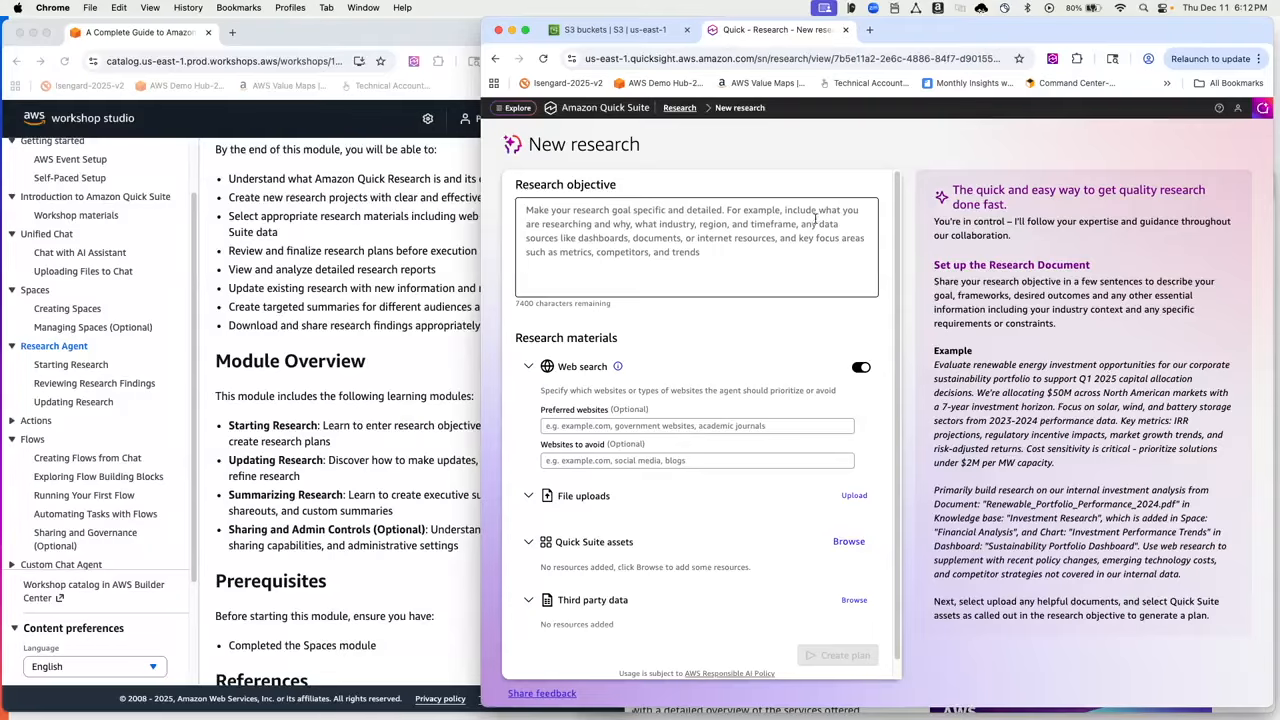
left_click(716, 255)
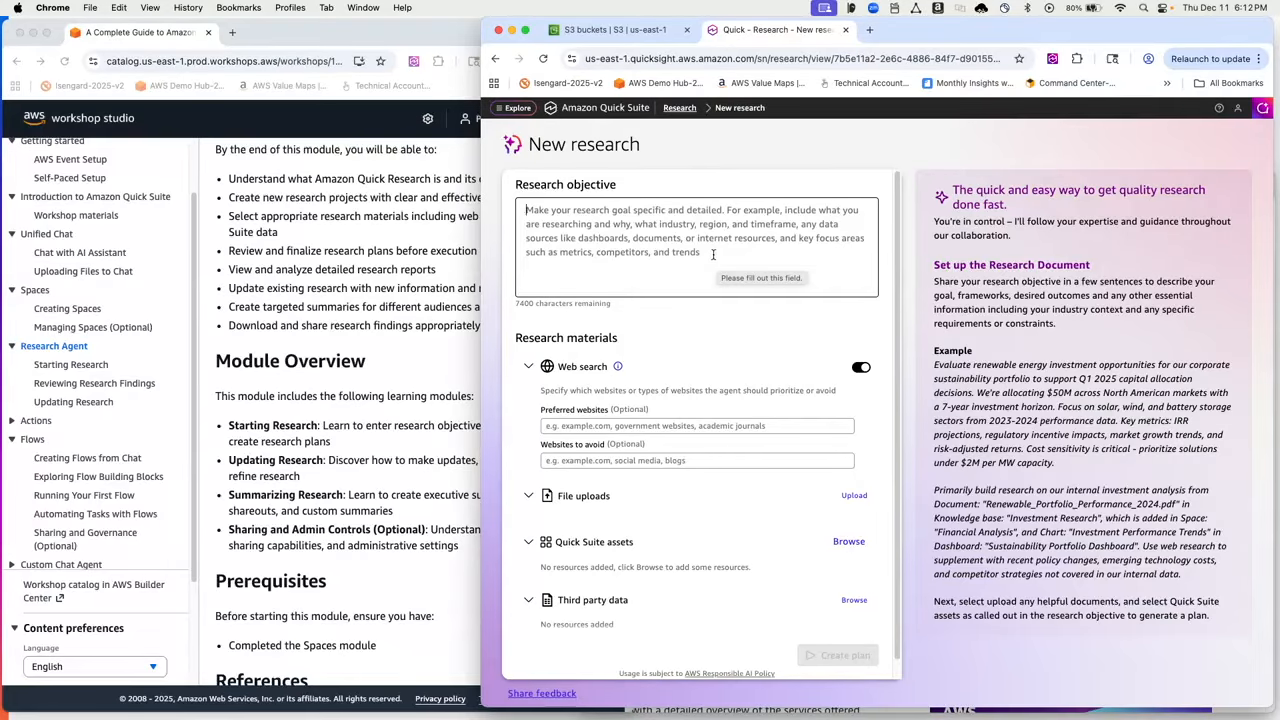
scroll(433, 325, "down", 2)
scroll(433, 322, "down", 3)
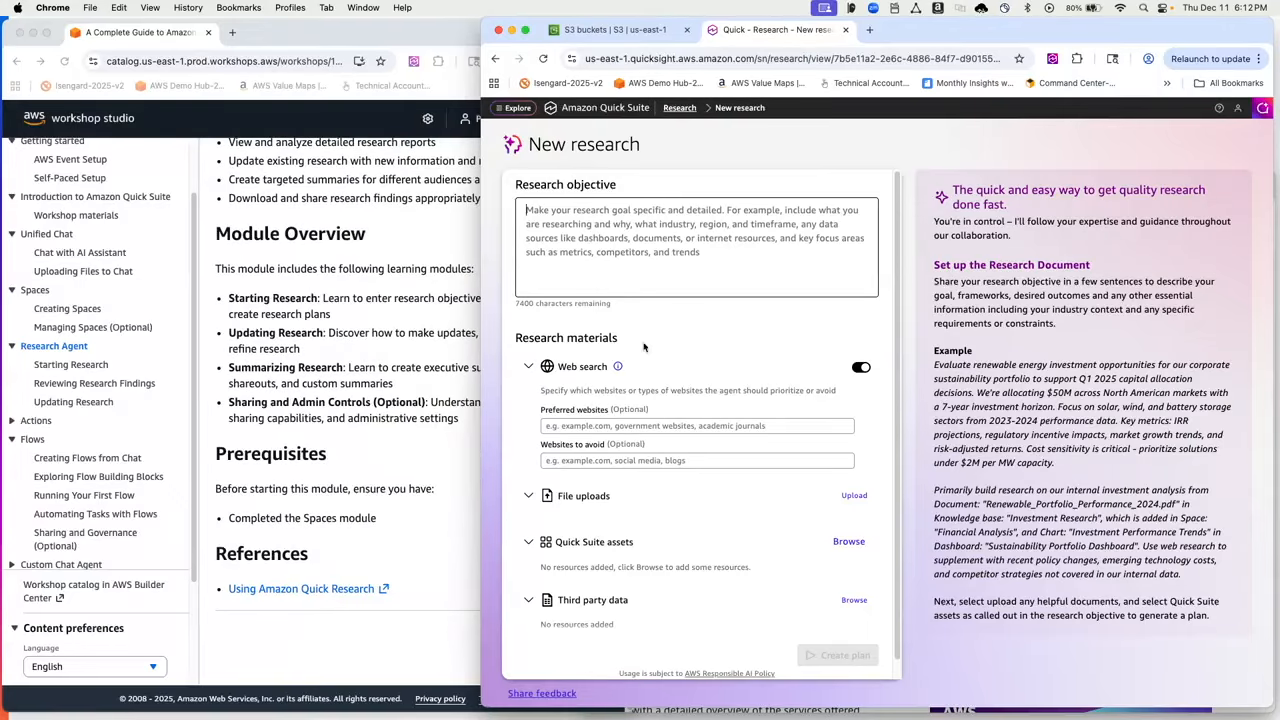
scroll(709, 329, "down", 1)
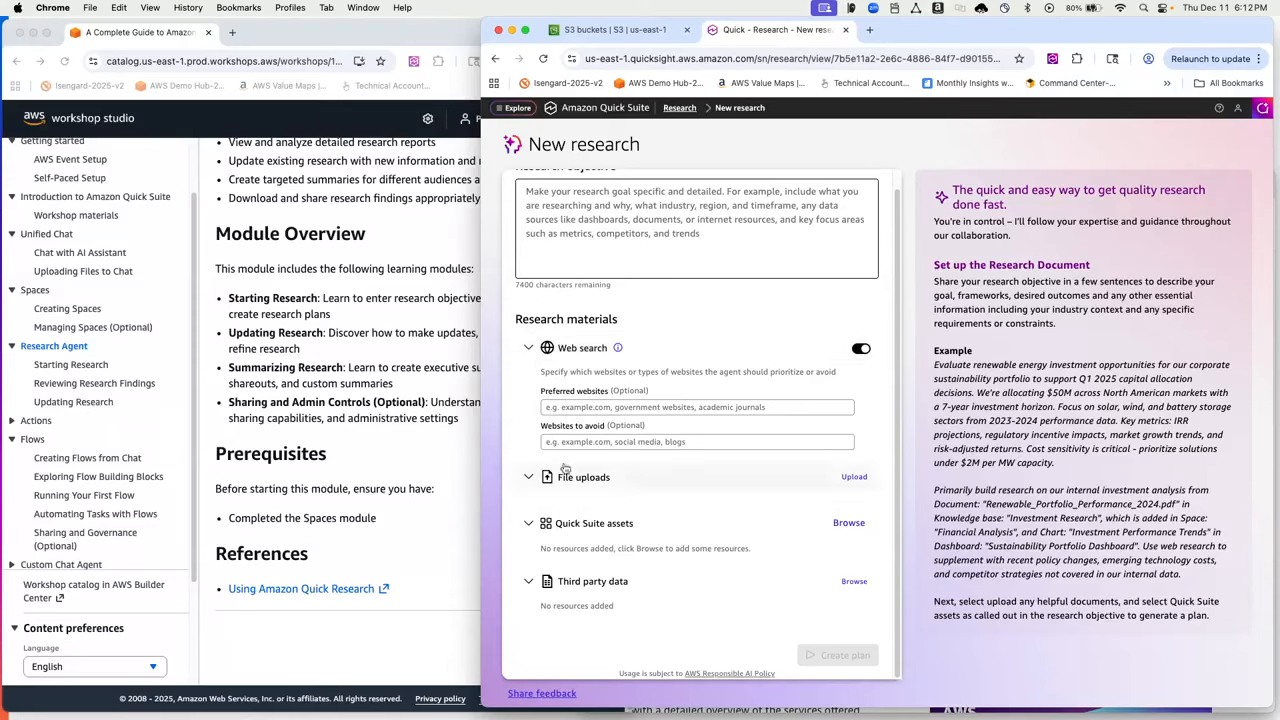
Collapse the File uploads, Quick Suite assets, Third party data and Web search sections of the research materials
left_click(529, 478)
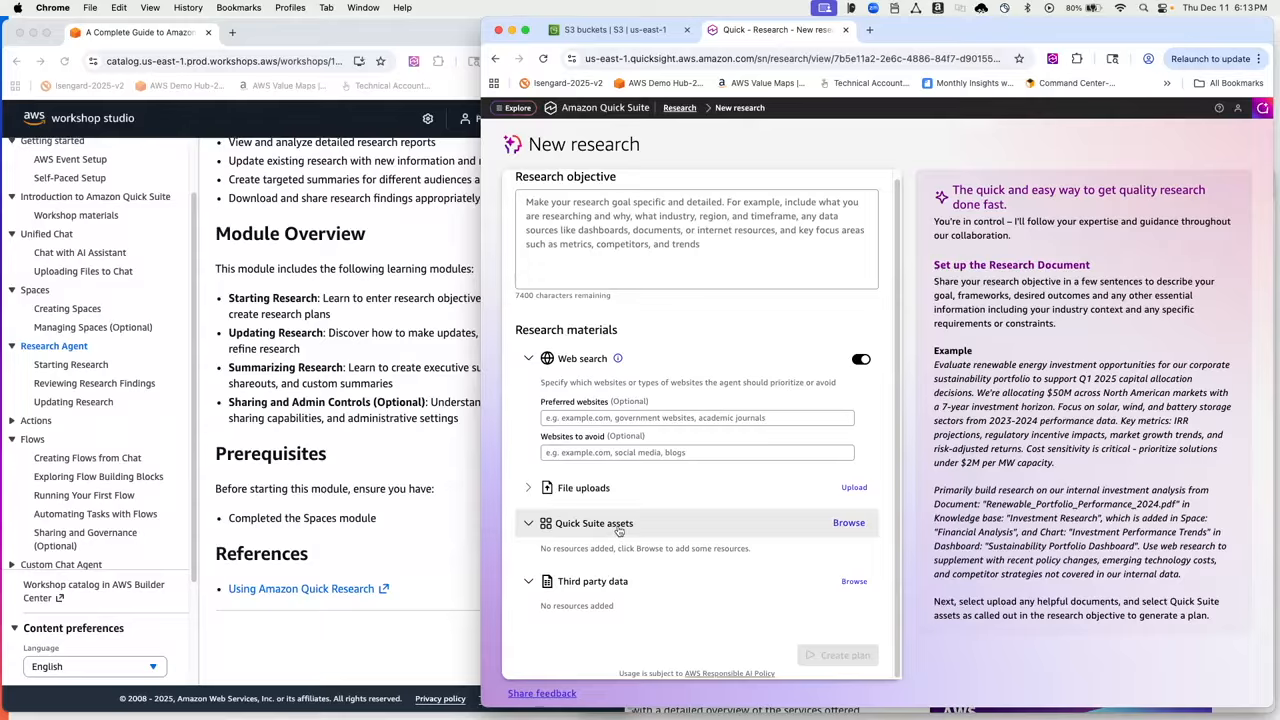
scroll(619, 531, "up", 1)
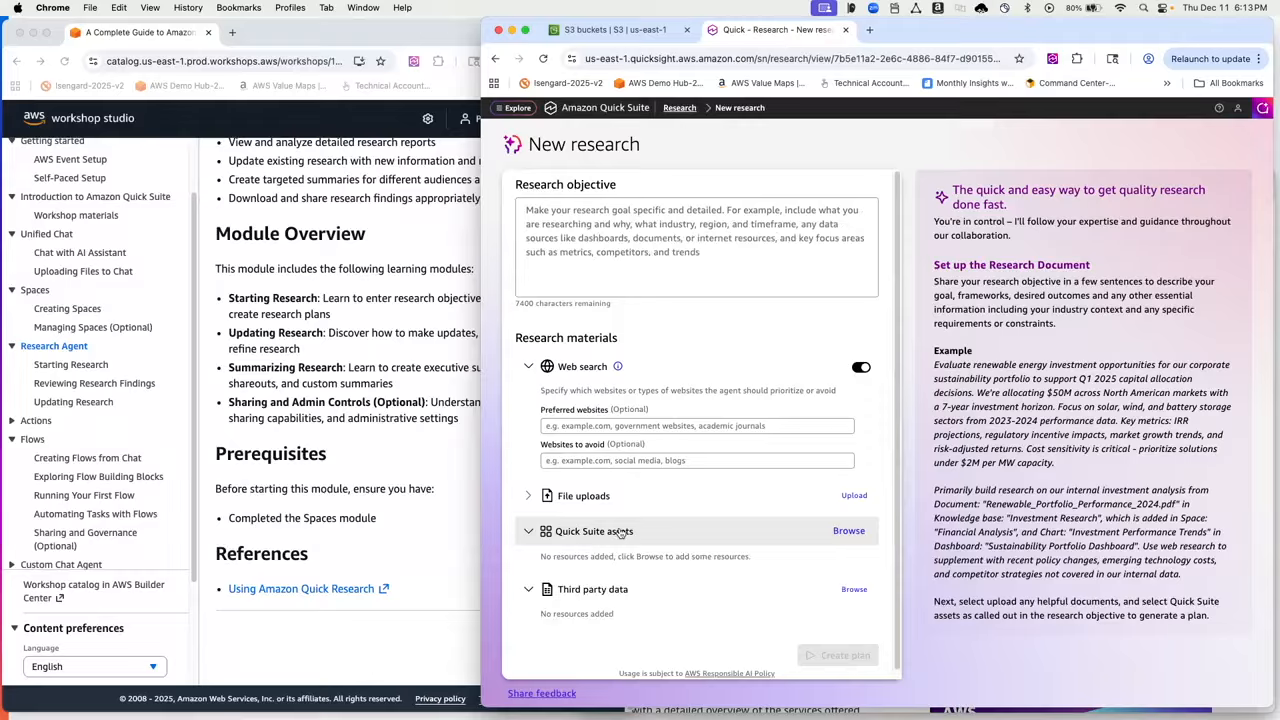
left_click(604, 591)
left_click(604, 591)
left_click(533, 591)
left_click(529, 533)
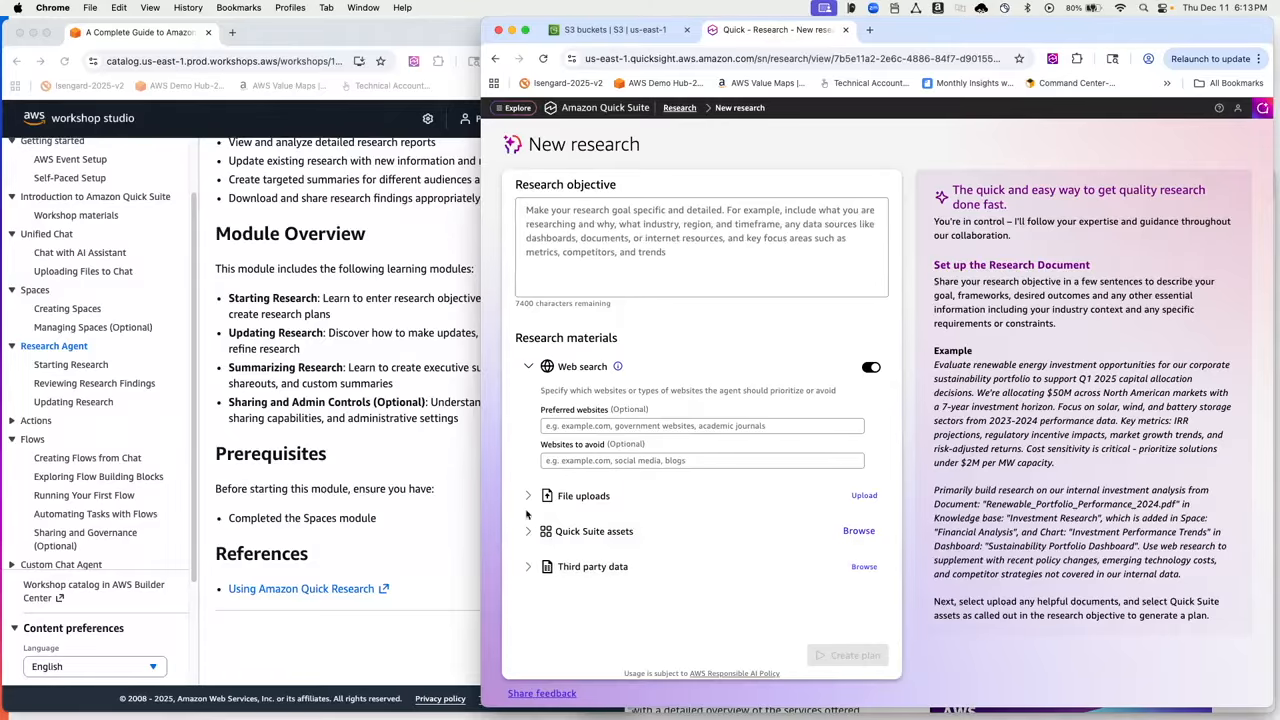
left_click(528, 367)
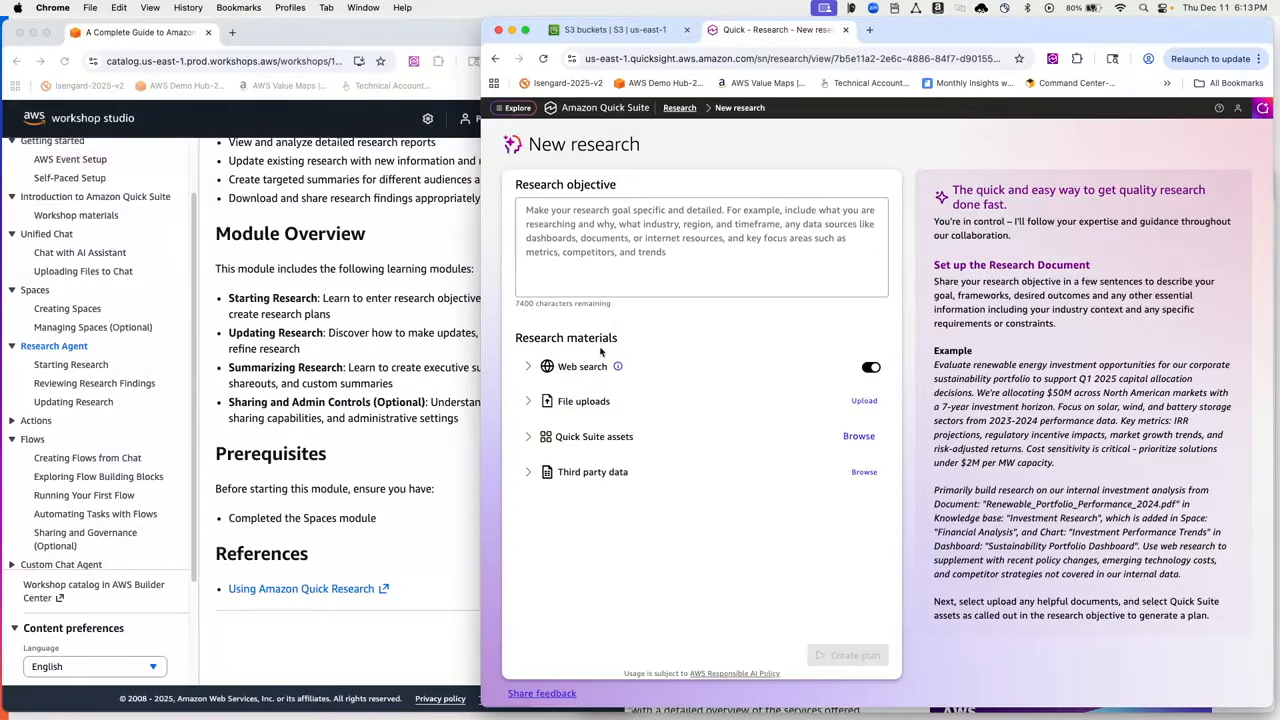
Leave the new research form, reopen the remote work policies report and look through its list of topics
left_click(680, 108)
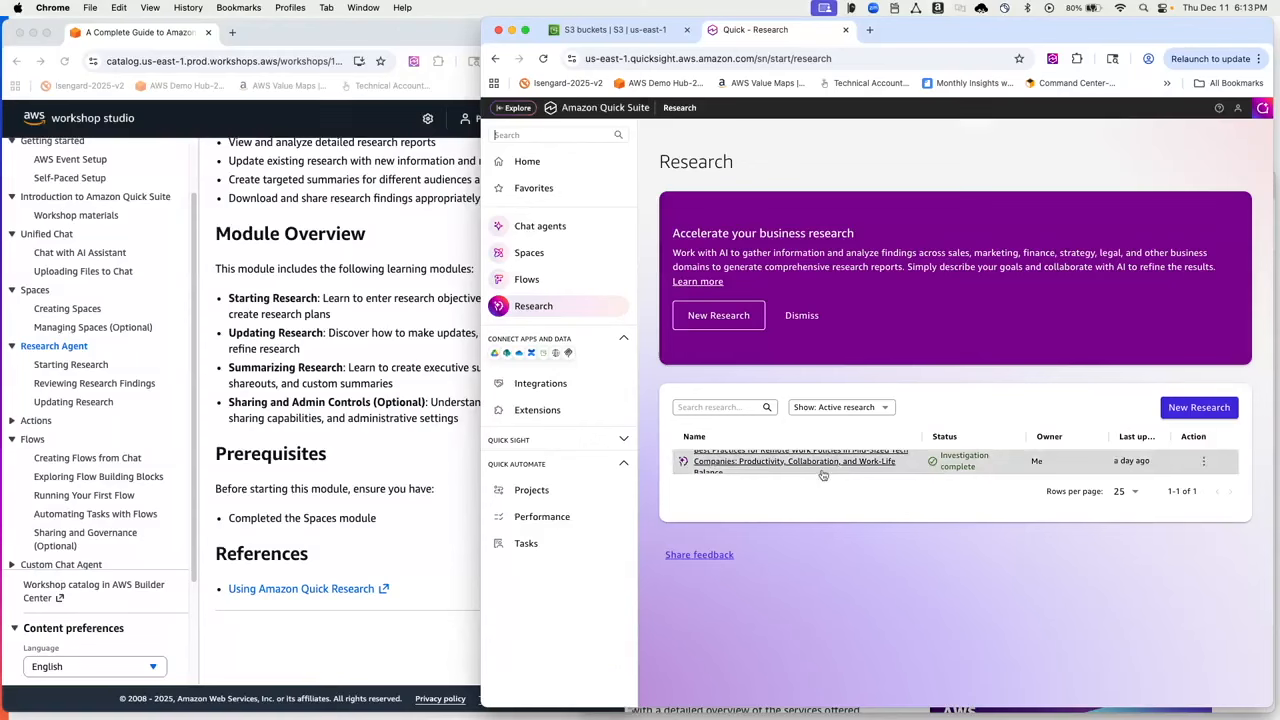
left_click(830, 464)
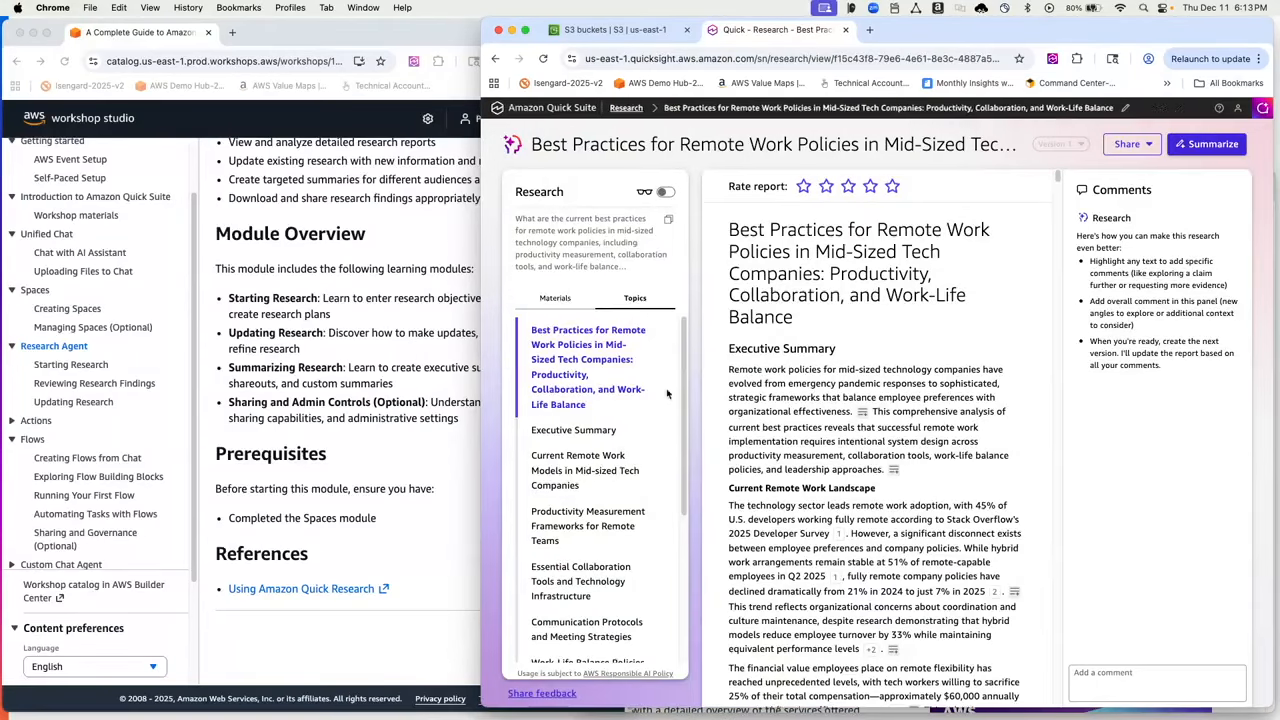
scroll(660, 394, "down", 2)
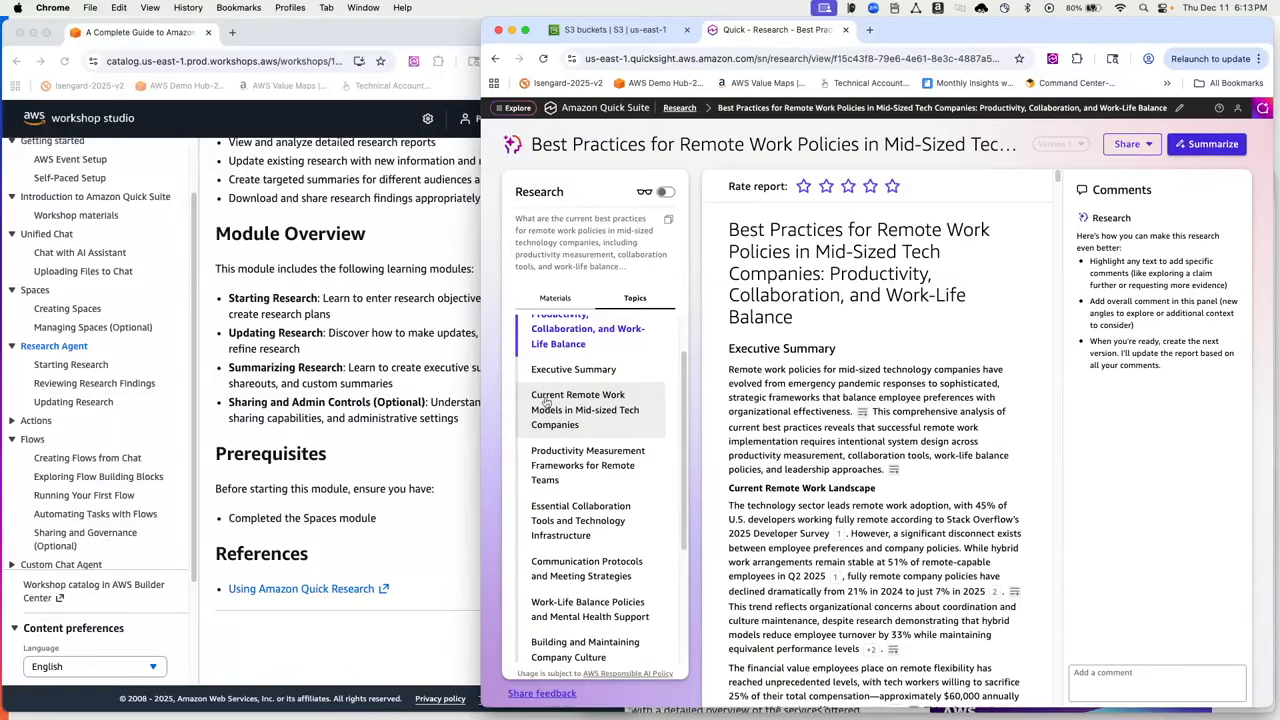
Open the guide's Starting Research page and select the sample research objective about remote work policies in Step 2
left_click(124, 385)
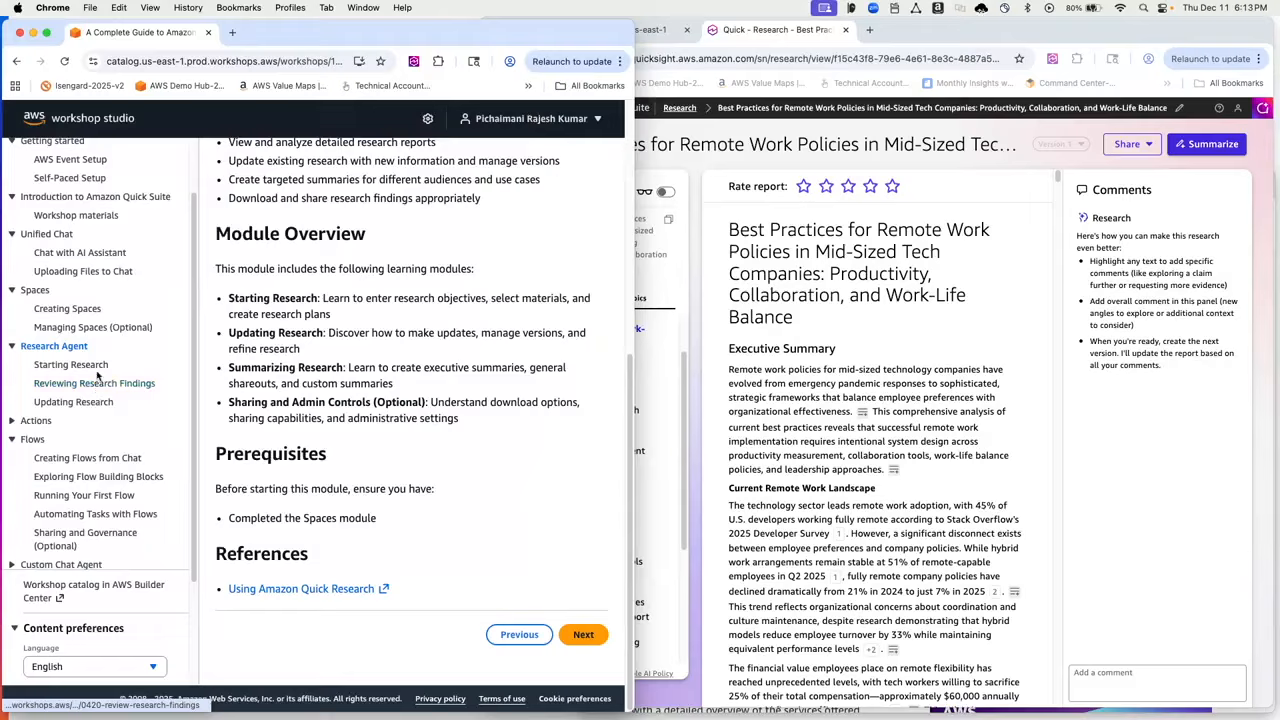
left_click(92, 367)
scroll(424, 400, "down", 3)
left_click_drag(218, 369, 555, 404)
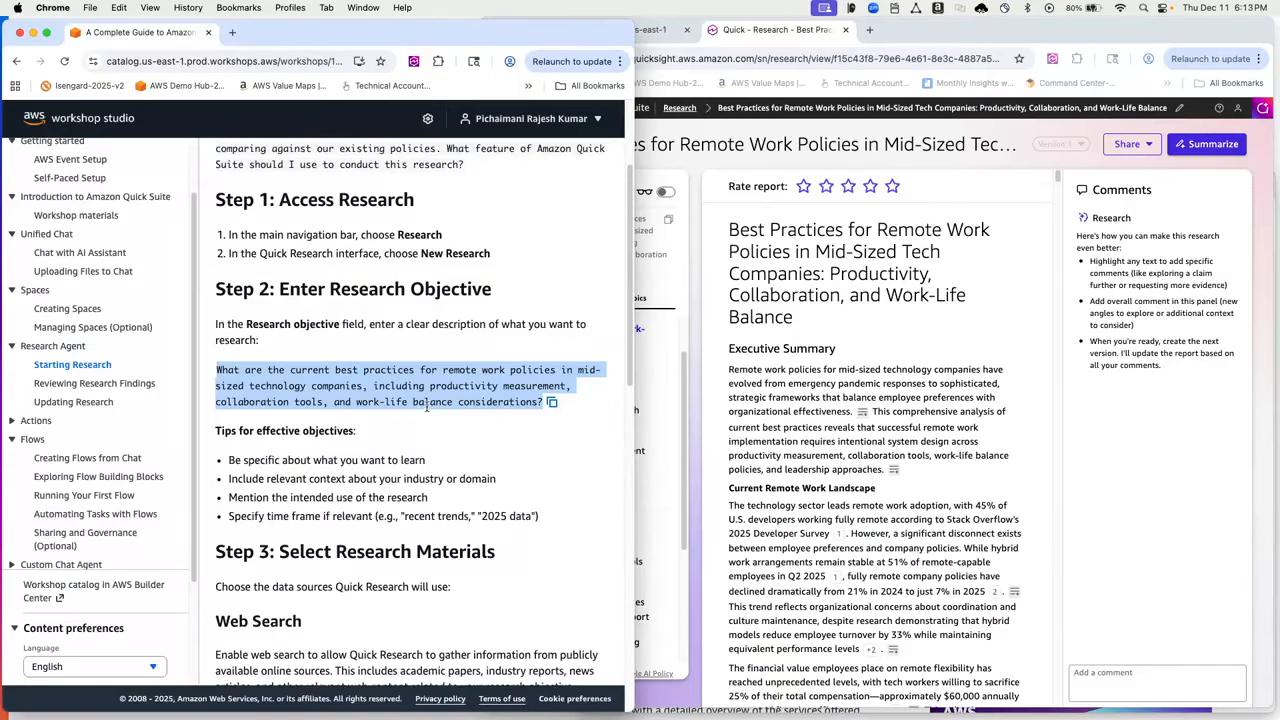
Read the guide's Starting Research page from the sample objective through Step 6, covering research materials, plan review, plan revision and starting the research
scroll(466, 406, "down", 1)
left_click(692, 375)
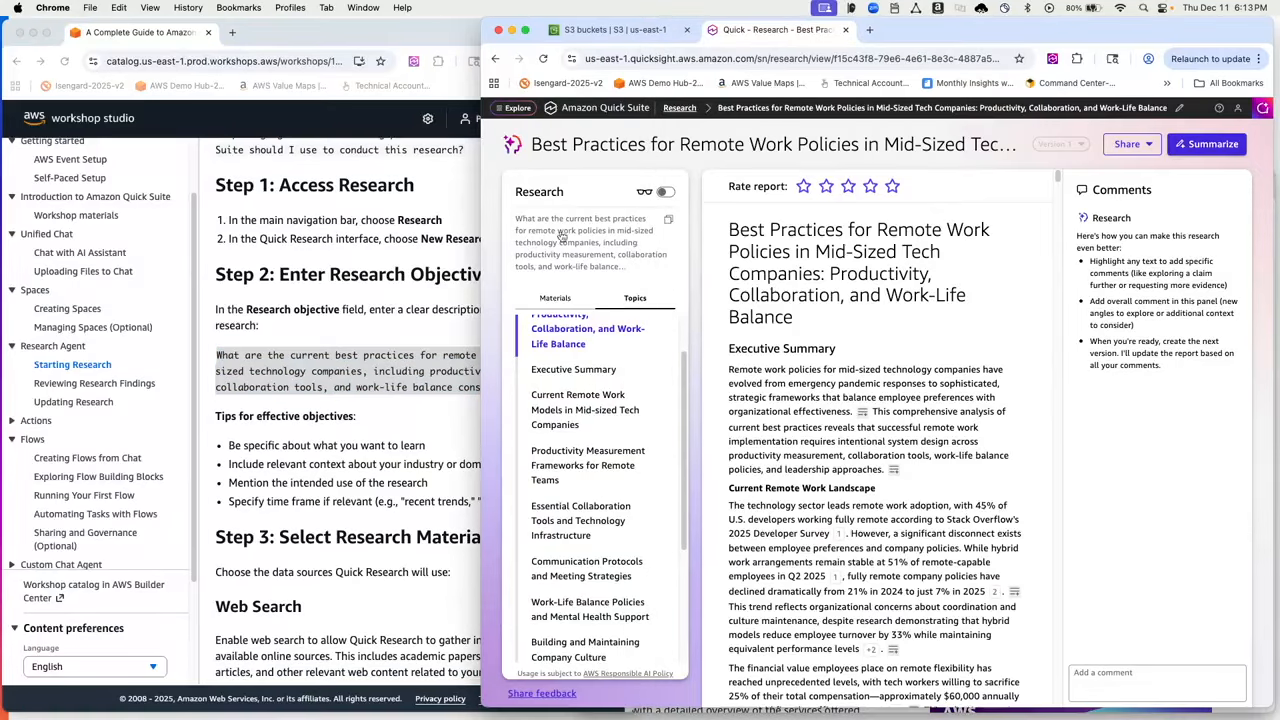
left_click(405, 406)
scroll(428, 422, "down", 3)
scroll(438, 438, "down", 2)
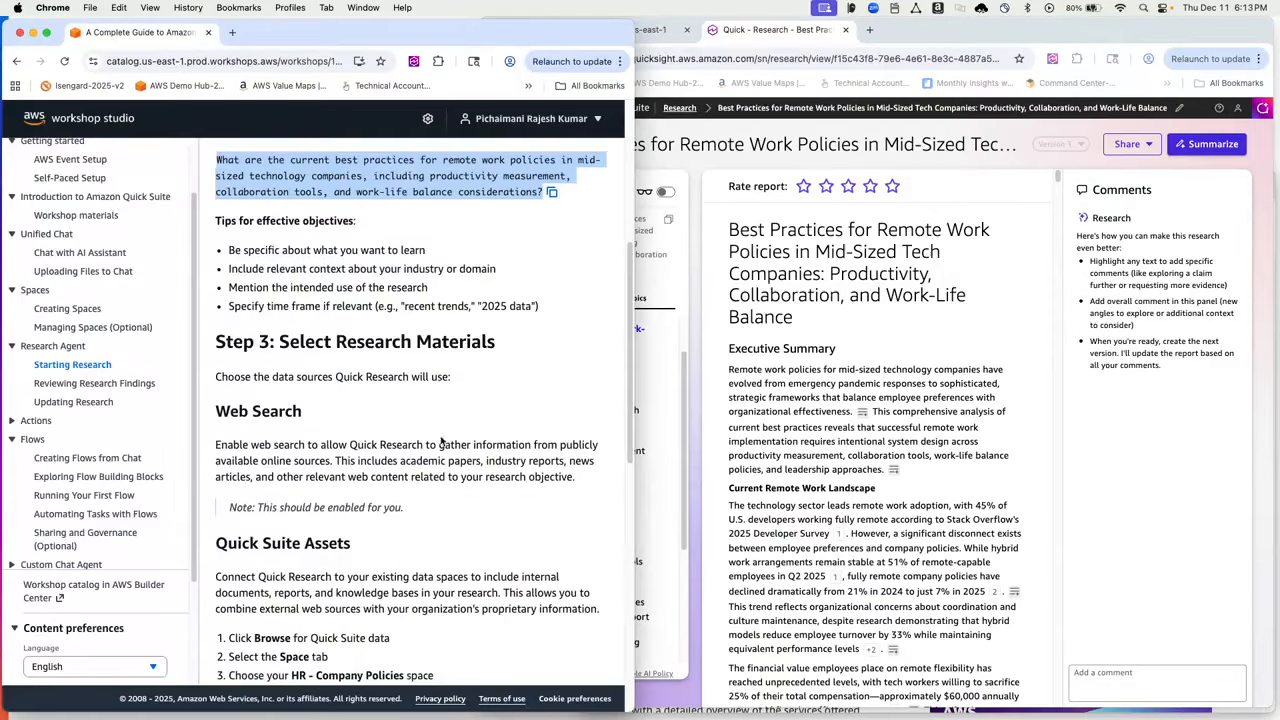
scroll(420, 438, "down", 3)
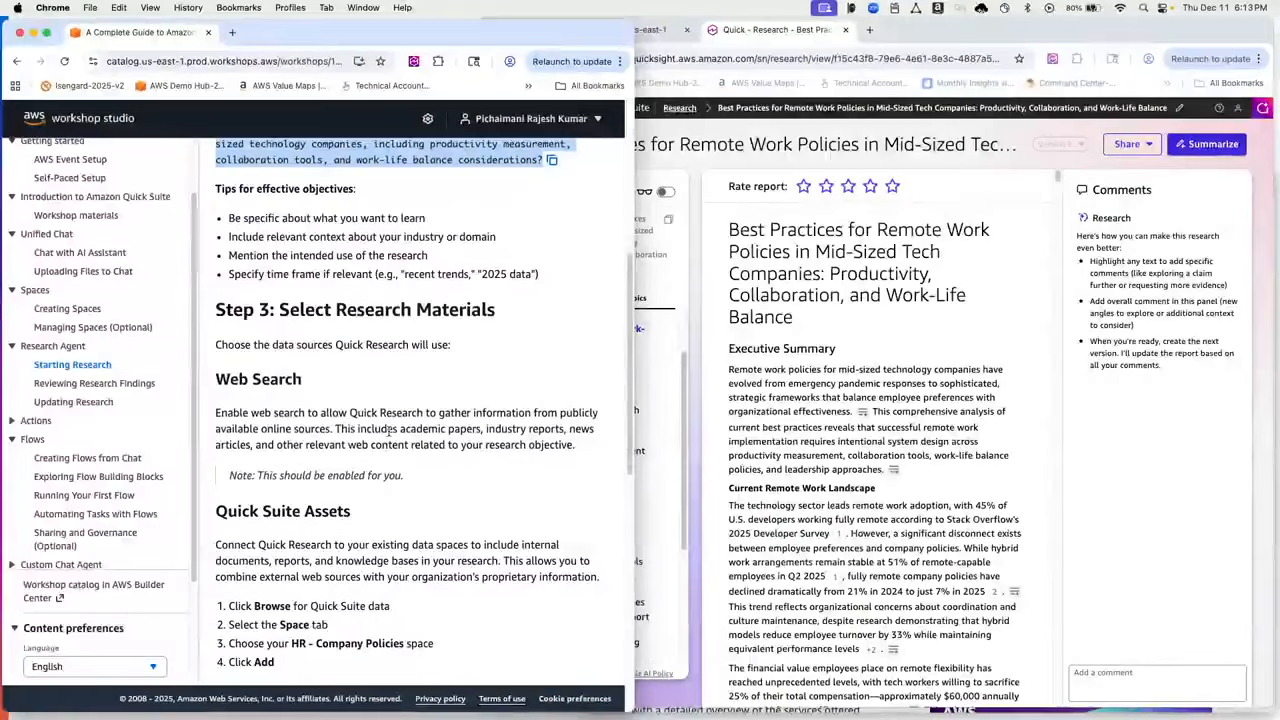
scroll(471, 443, "down", 3)
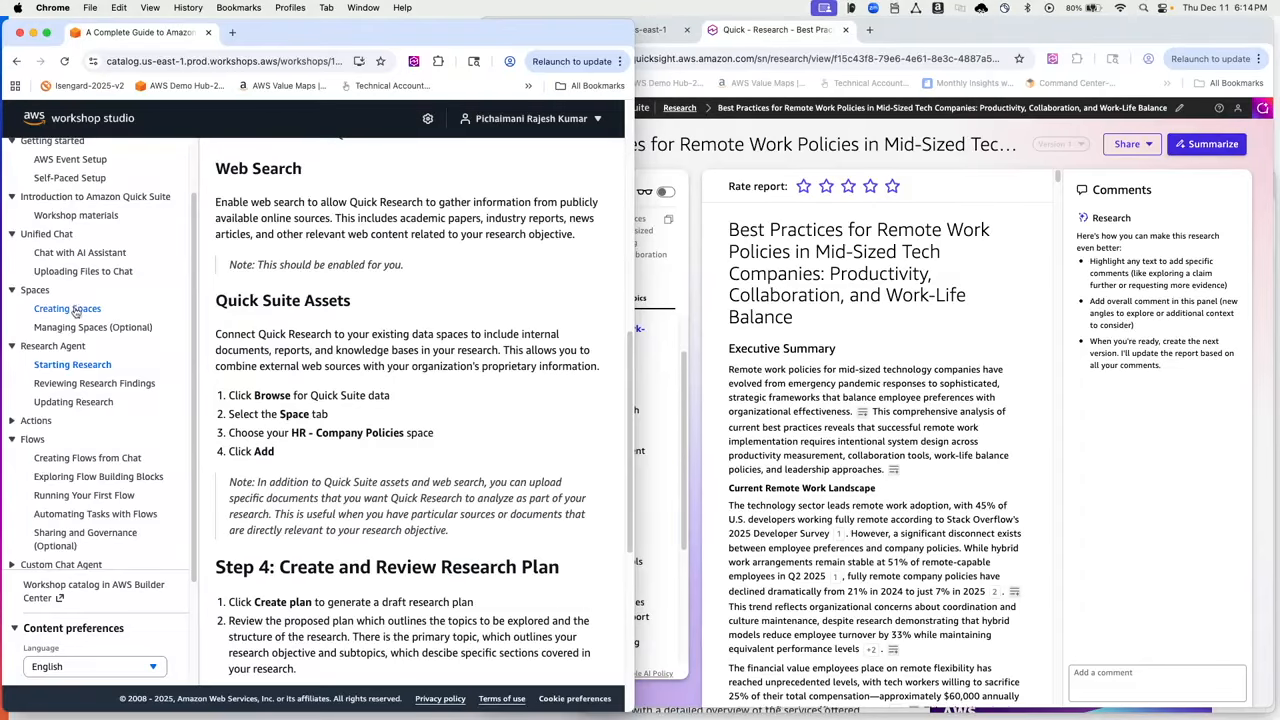
scroll(518, 475, "down", 3)
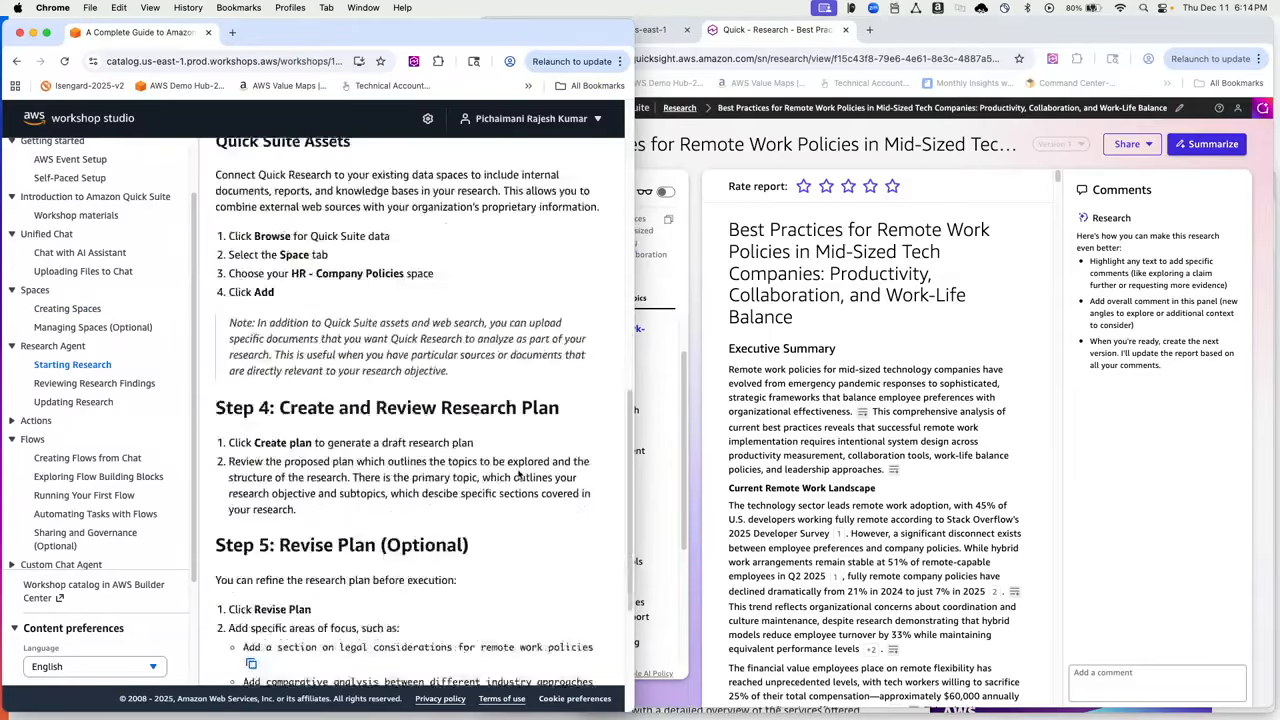
scroll(518, 475, "down", 1)
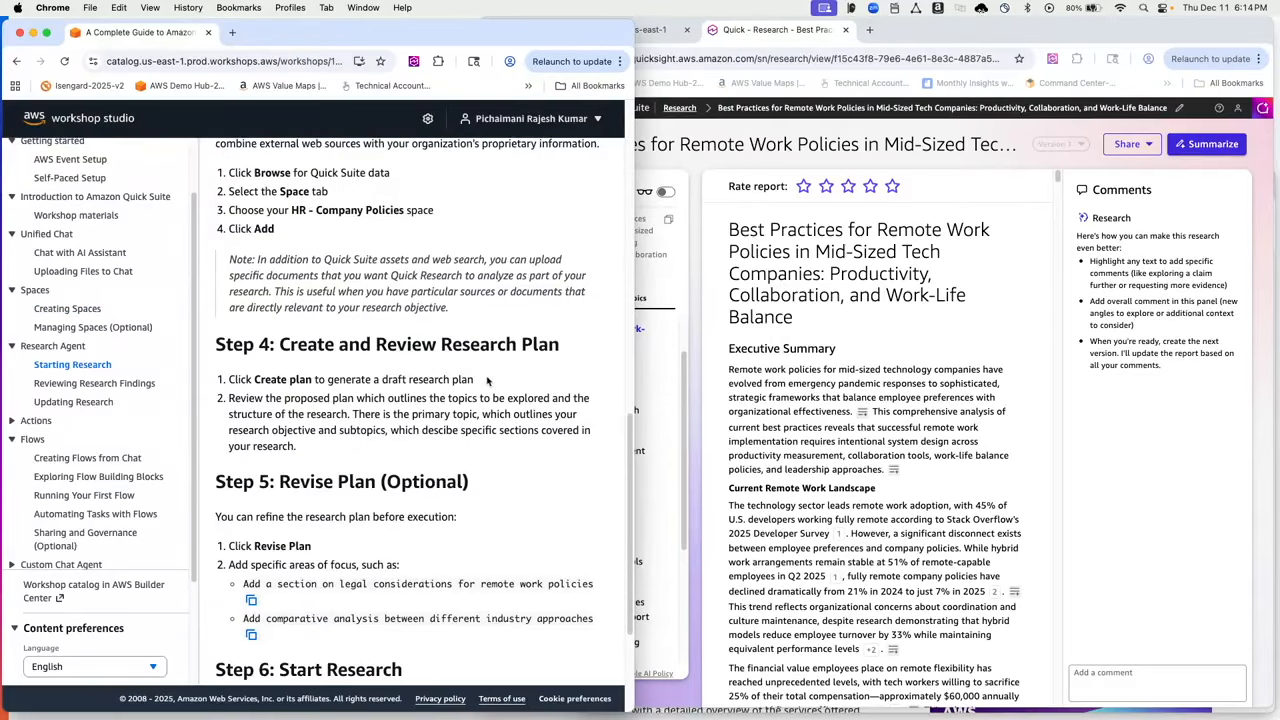
scroll(490, 382, "down", 2)
scroll(494, 387, "down", 1)
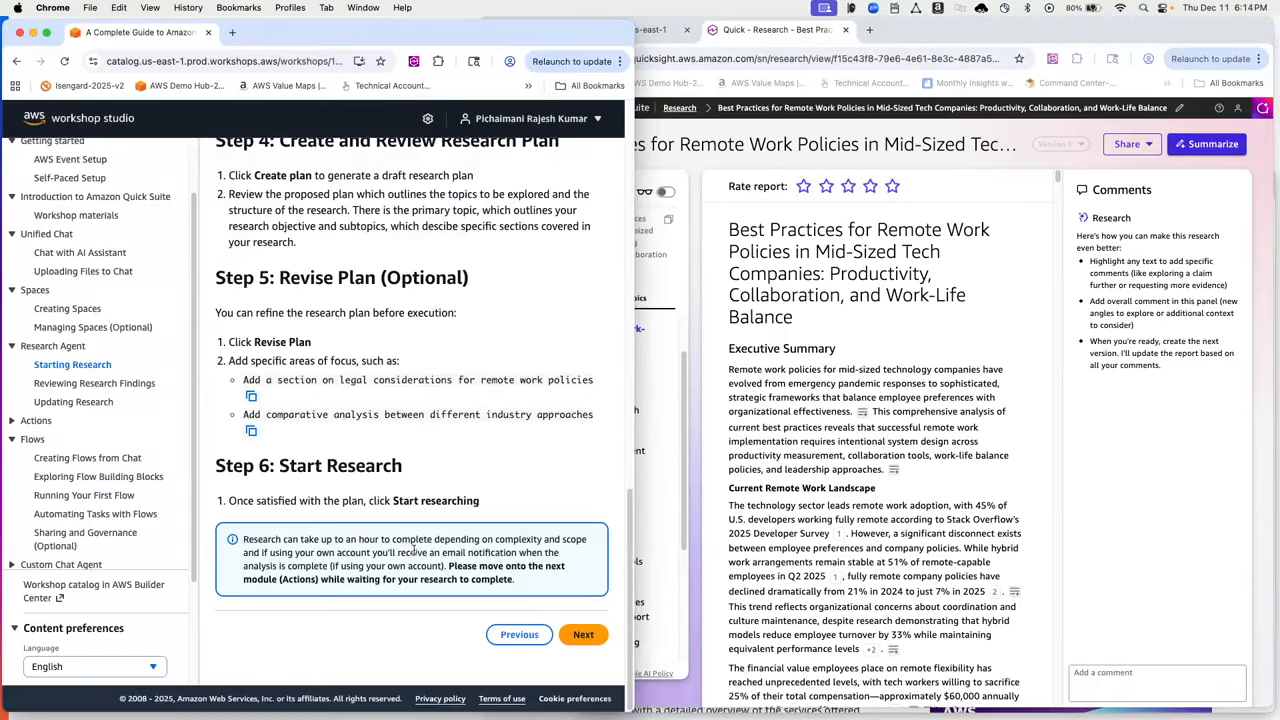
Switch to Quick Suite, return from the remote work policies report to the research list and reopen the report
left_click(688, 494)
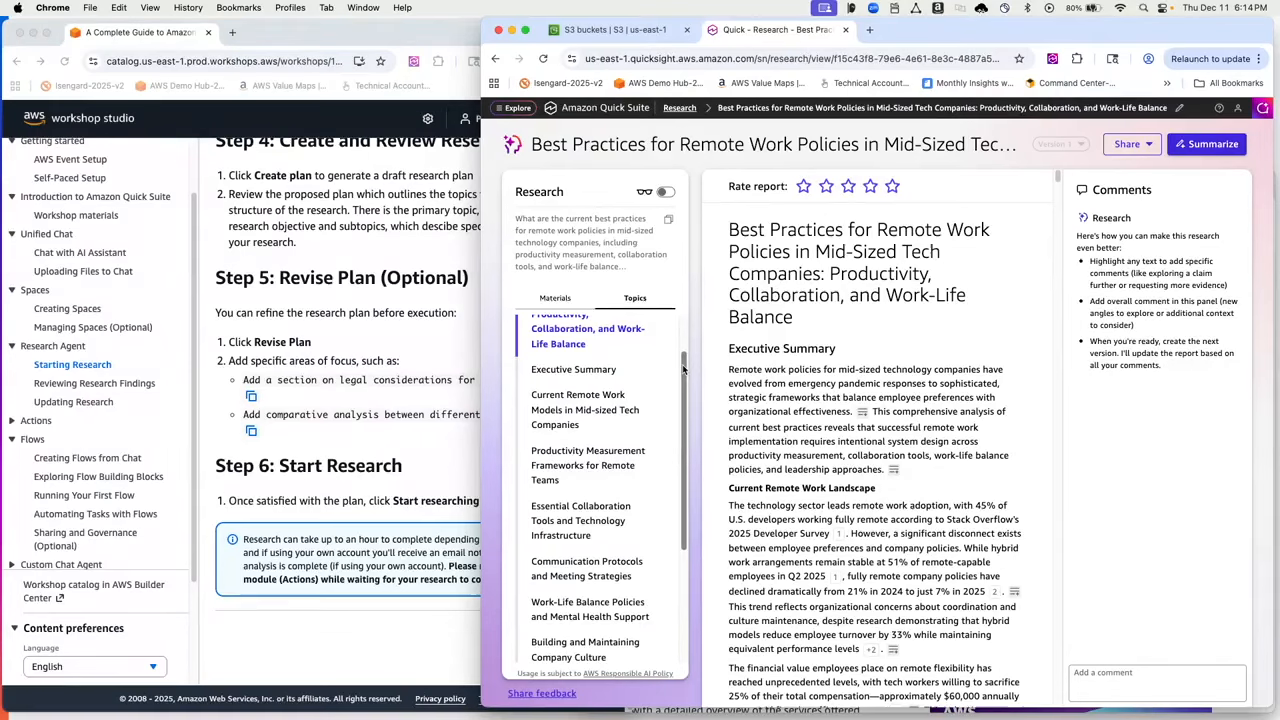
scroll(683, 364, "up", 2)
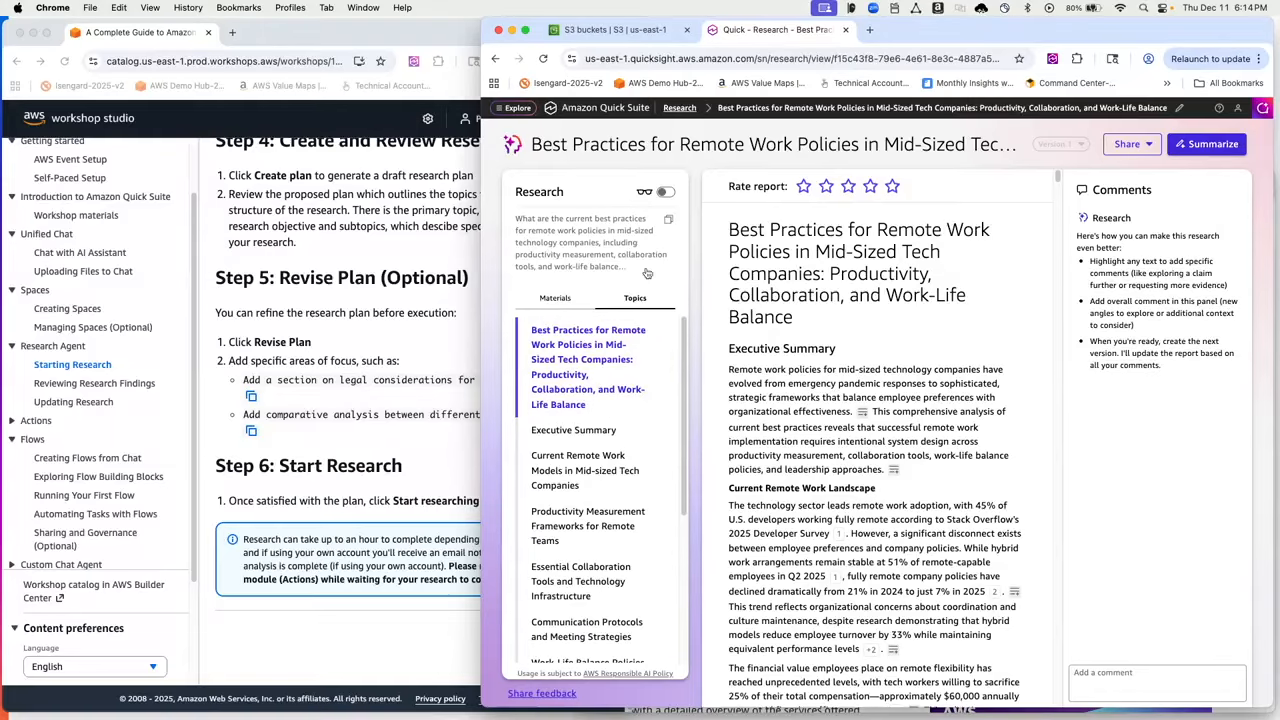
left_click(679, 108)
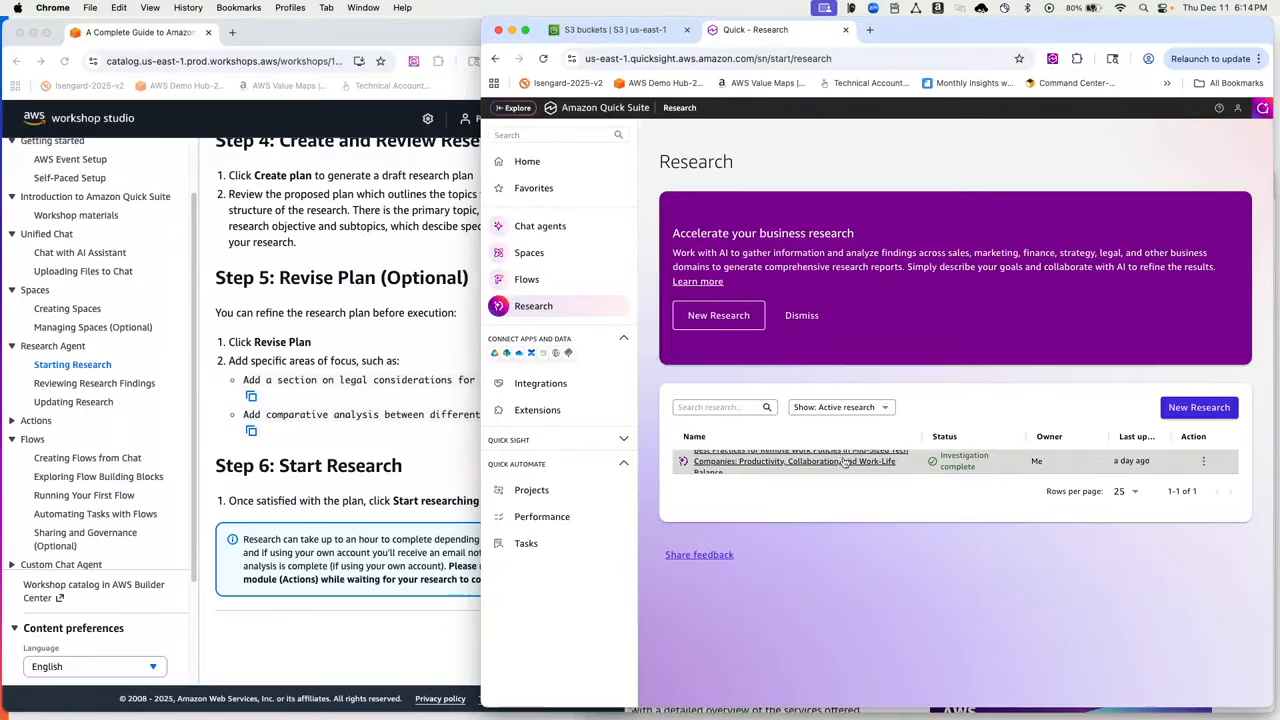
left_click(844, 461)
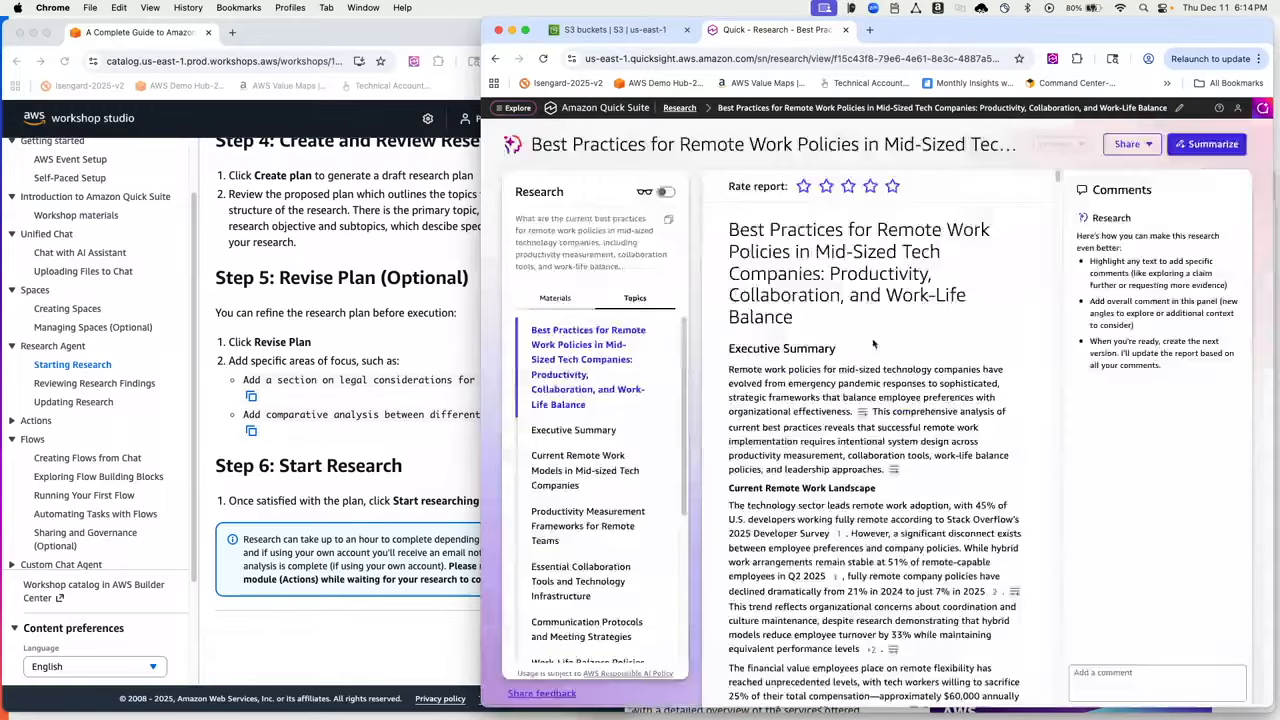
Read through the remote work policies report from the Executive Summary to the Work-Life Balance Policies and Mental Health Support section
scroll(980, 369, "down", 1)
scroll(980, 369, "down", 10)
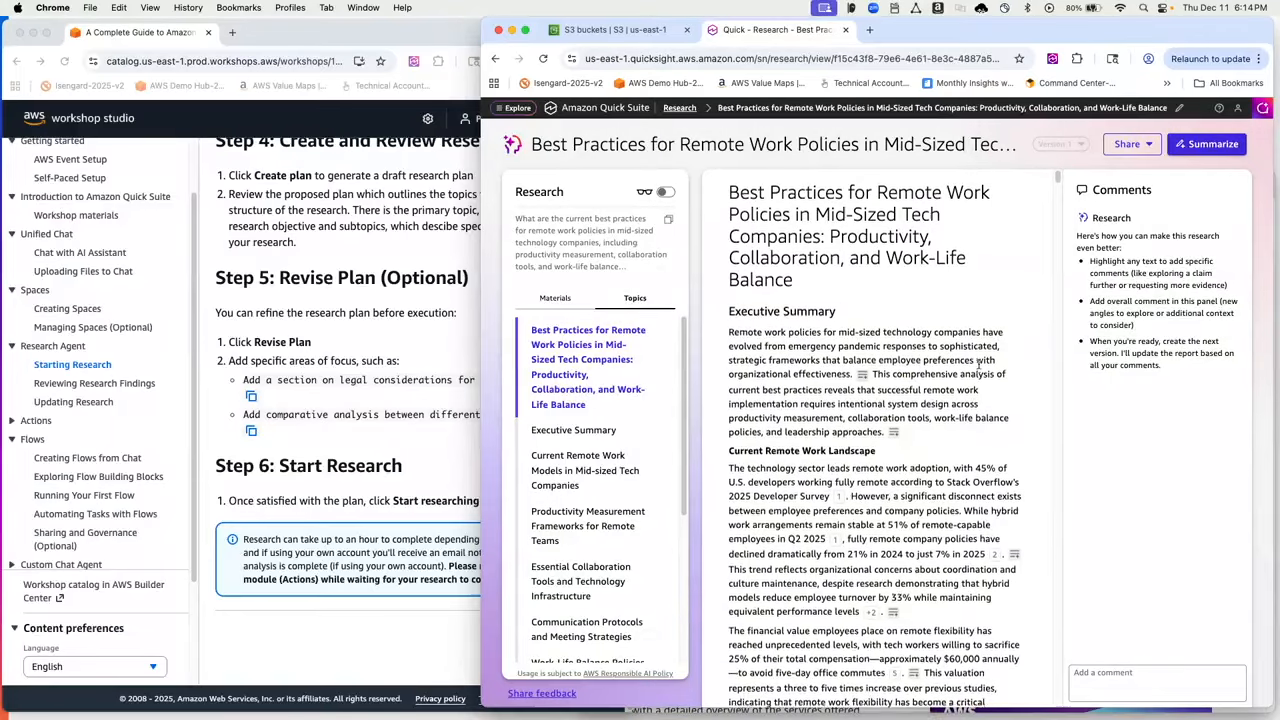
scroll(776, 322, "down", 10)
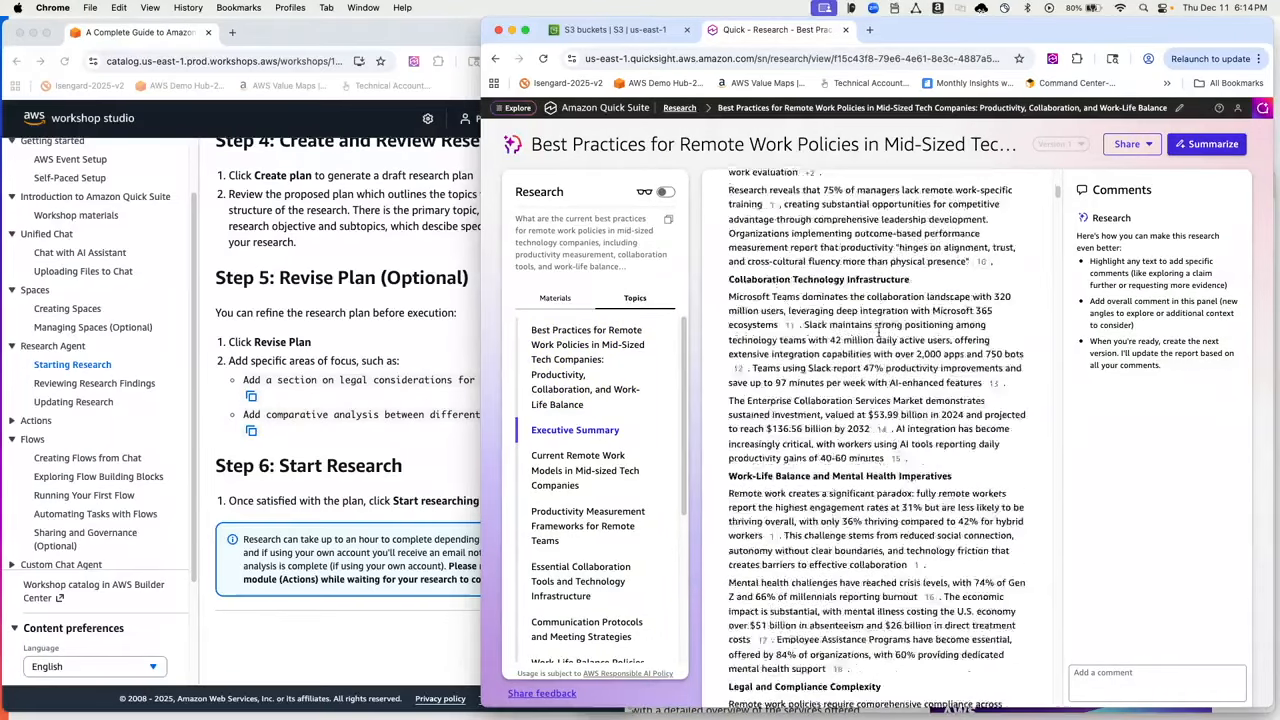
scroll(882, 326, "down", 15)
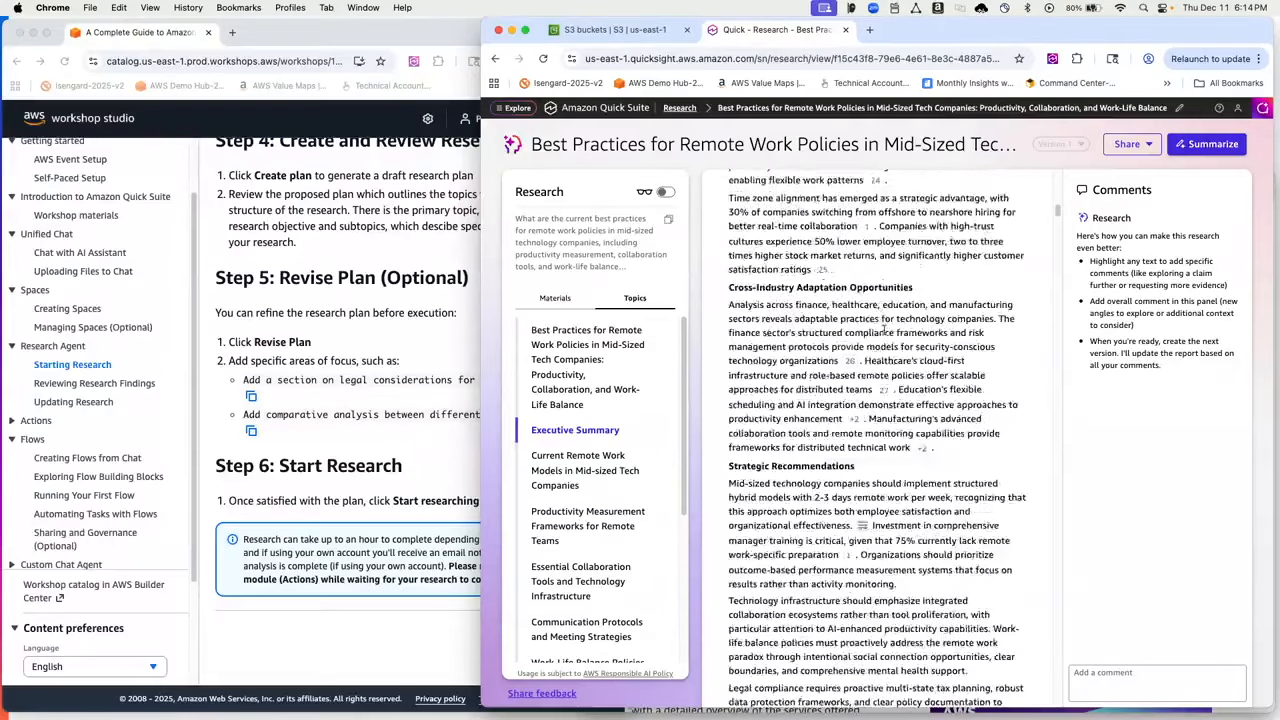
scroll(888, 332, "down", 15)
scroll(890, 330, "down", 15)
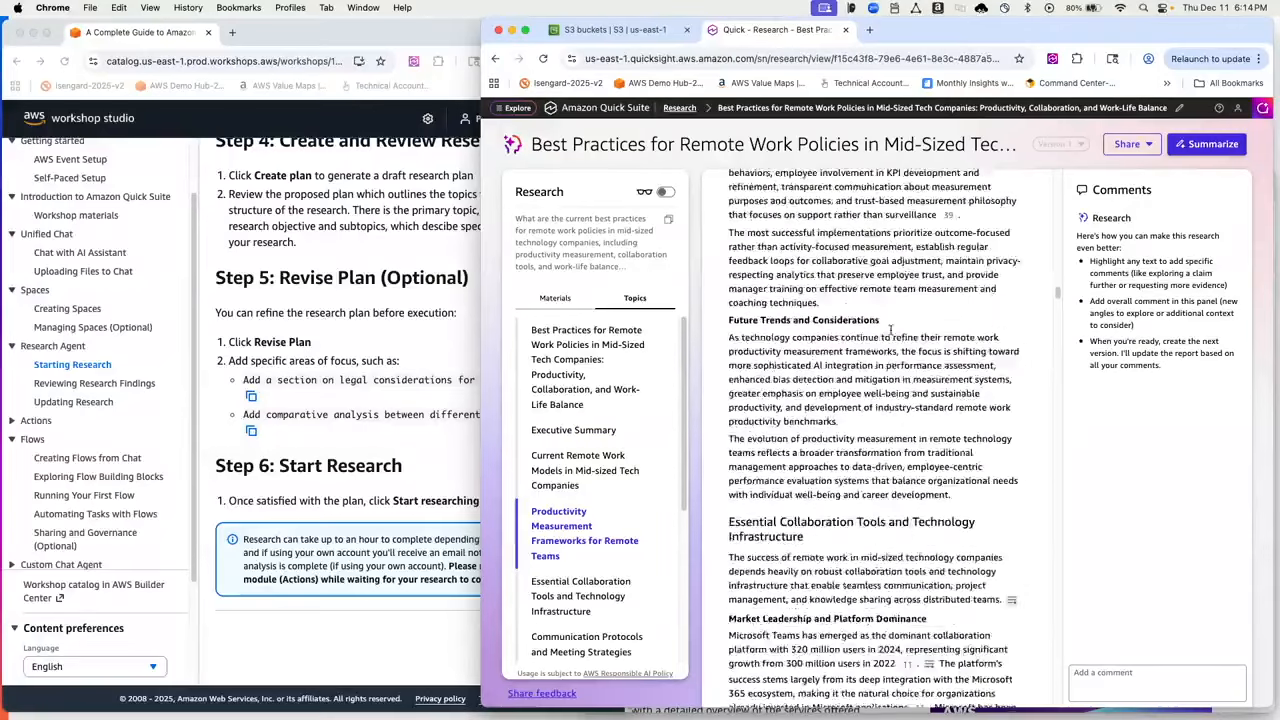
scroll(890, 334, "down", 15)
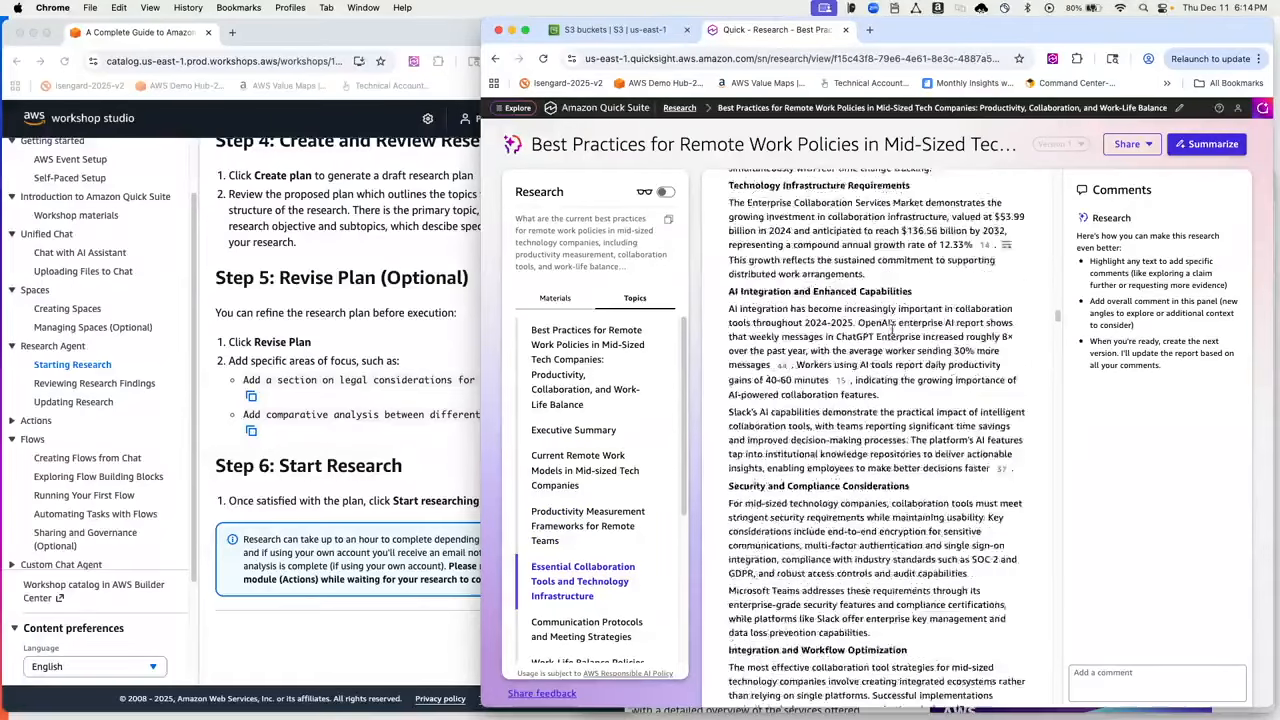
scroll(892, 330, "down", 15)
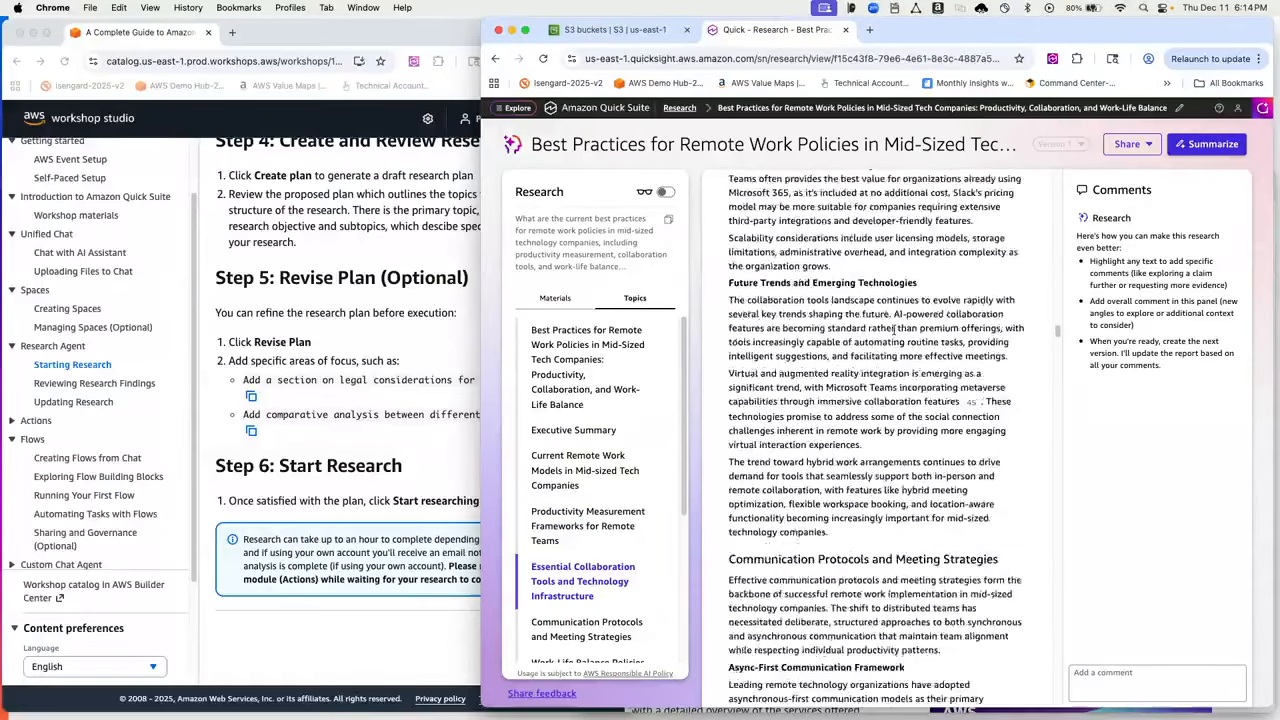
scroll(907, 391, "down", 5)
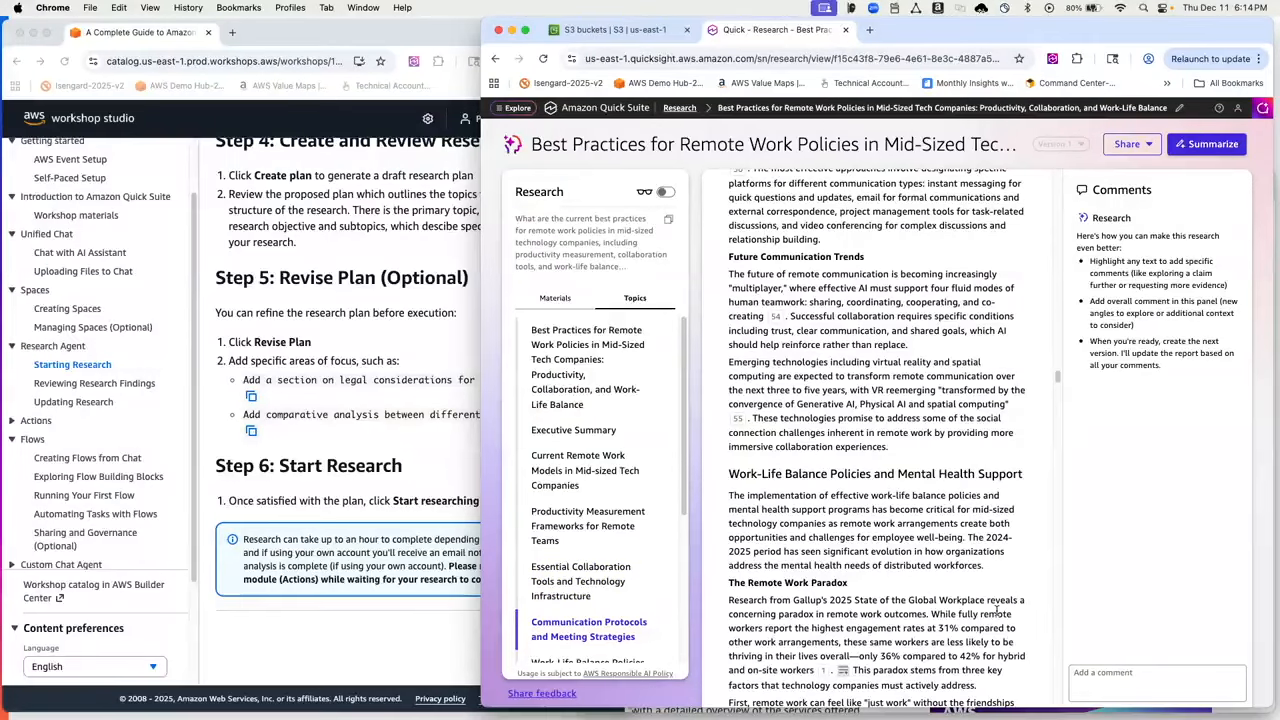
Examine the report's comment field, custom and preset summary options, and sharing options
left_click(1127, 685)
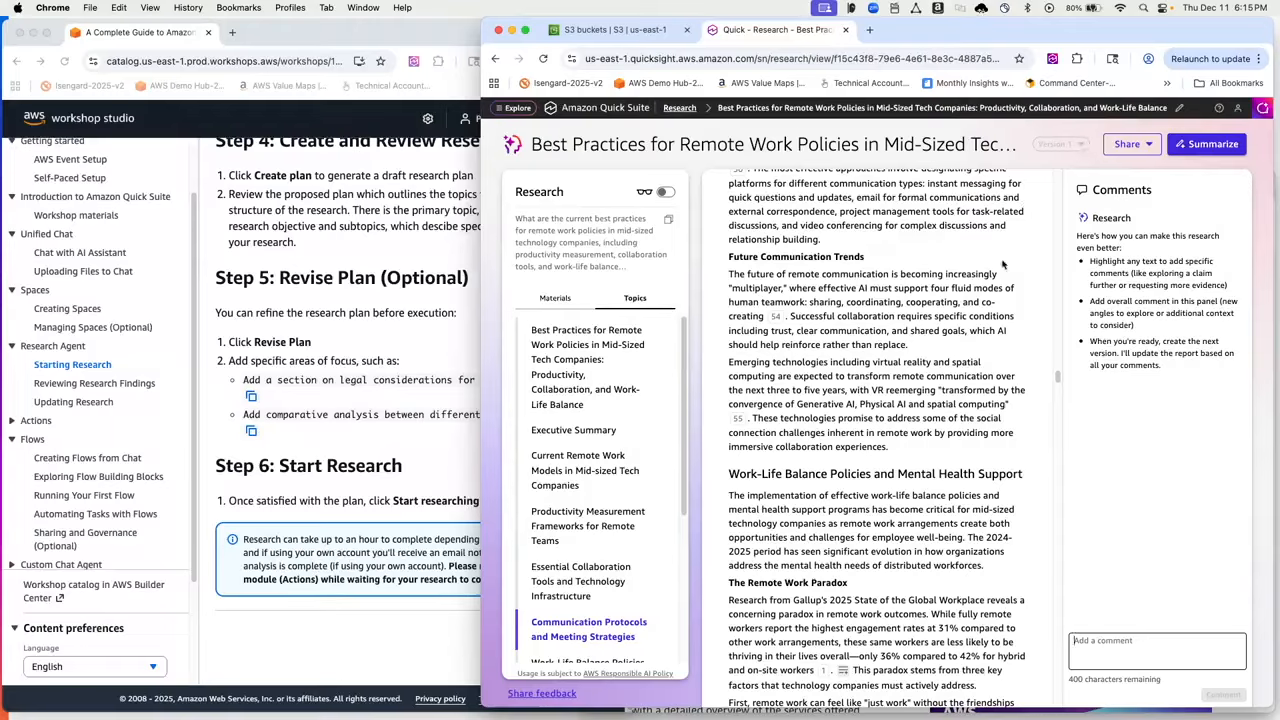
left_click(1211, 147)
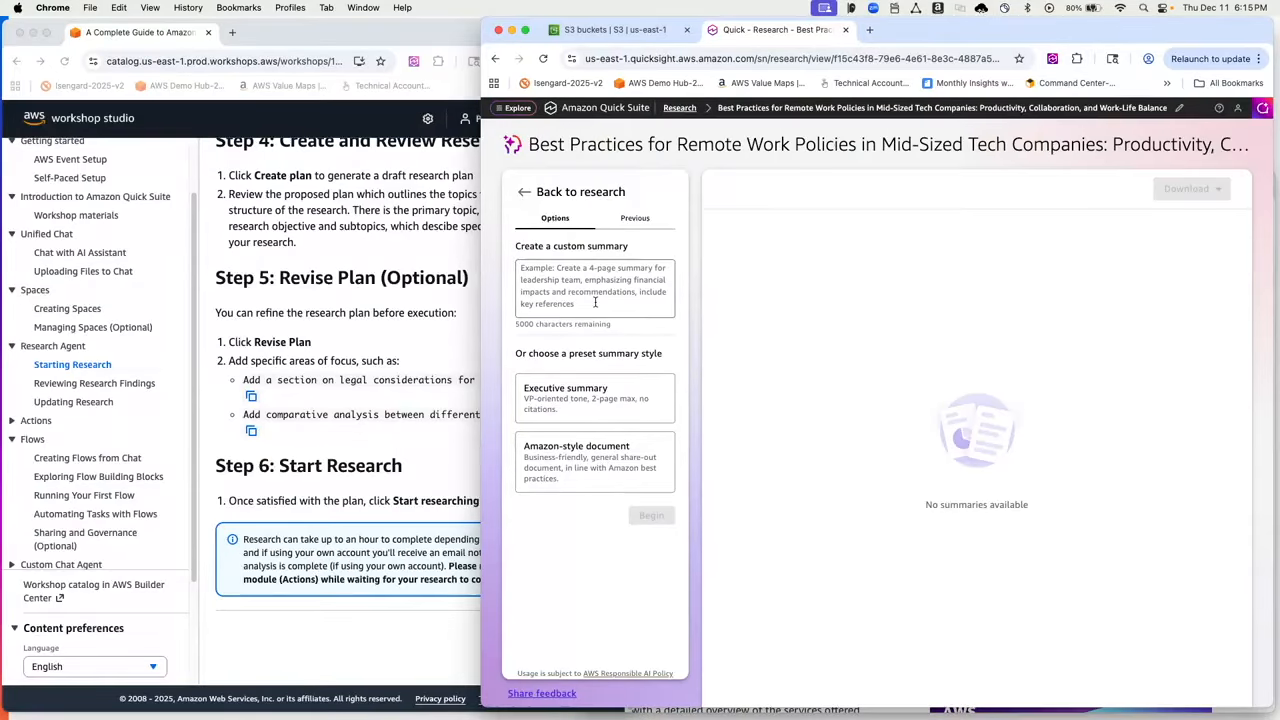
left_click(525, 193)
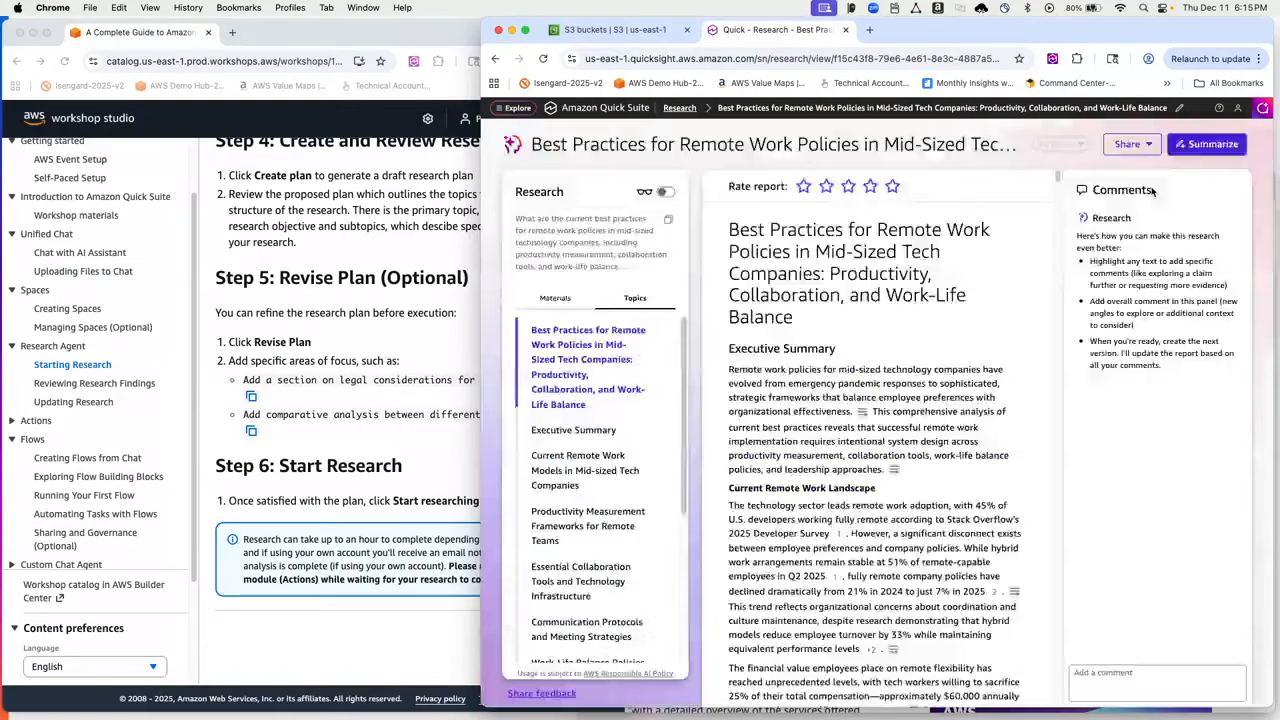
left_click(1151, 147)
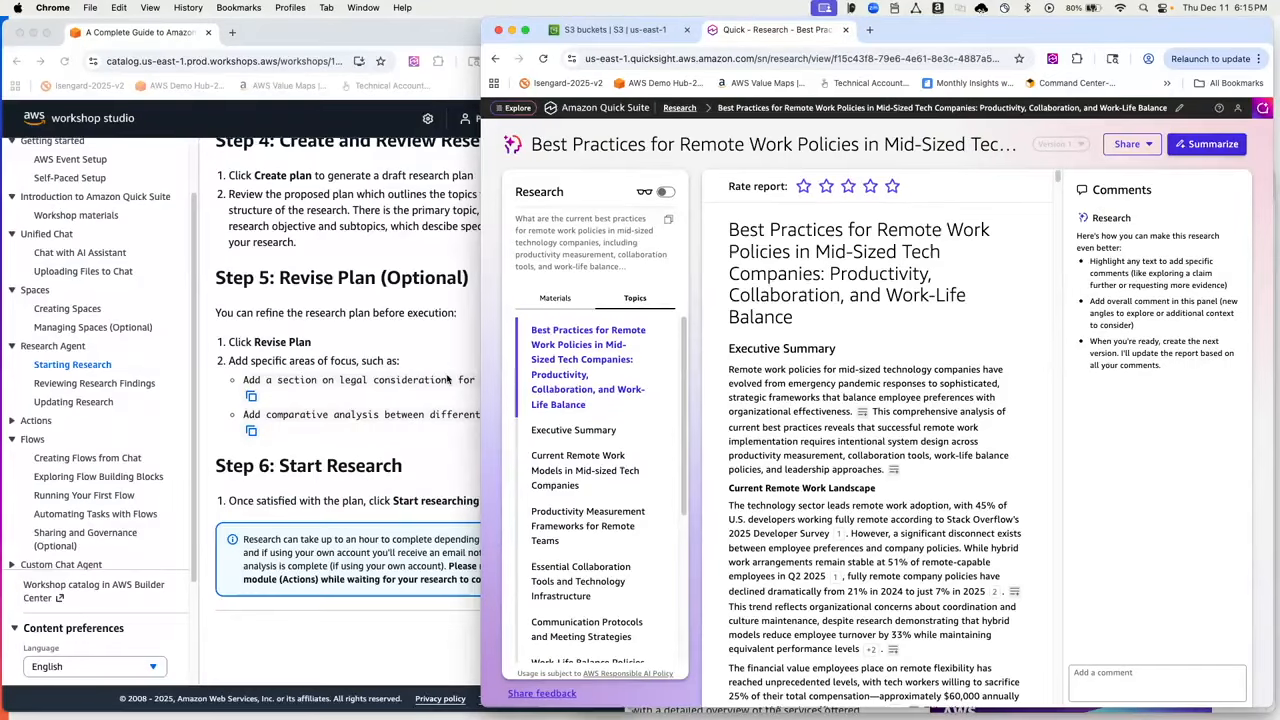
In the workshop guide, collapse the Research Agent section and open the Actions module
left_click(440, 333)
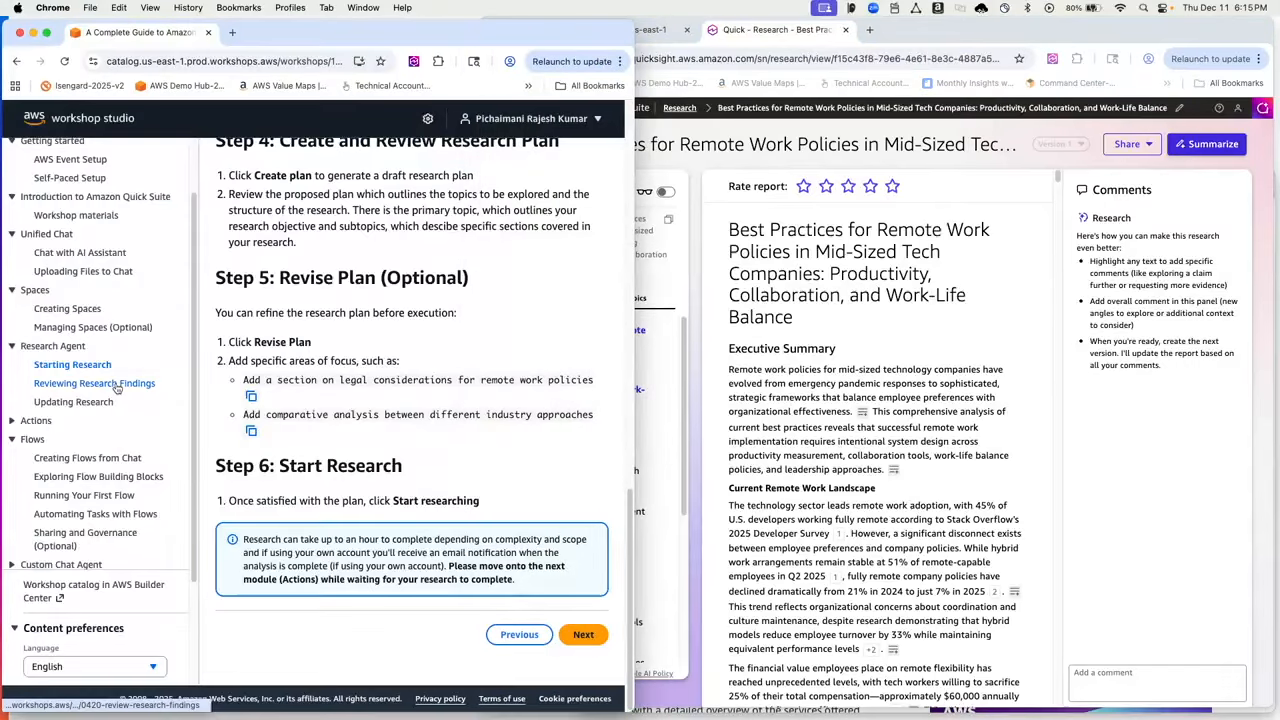
left_click(14, 347)
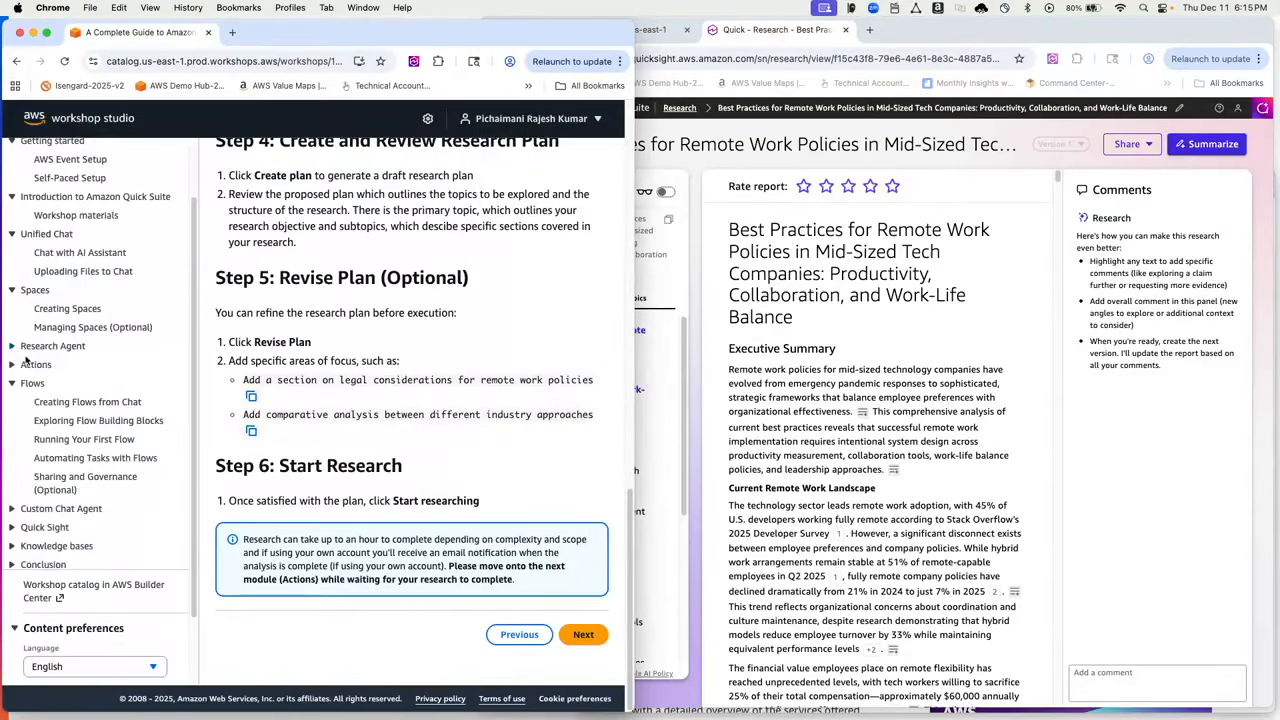
left_click(34, 366)
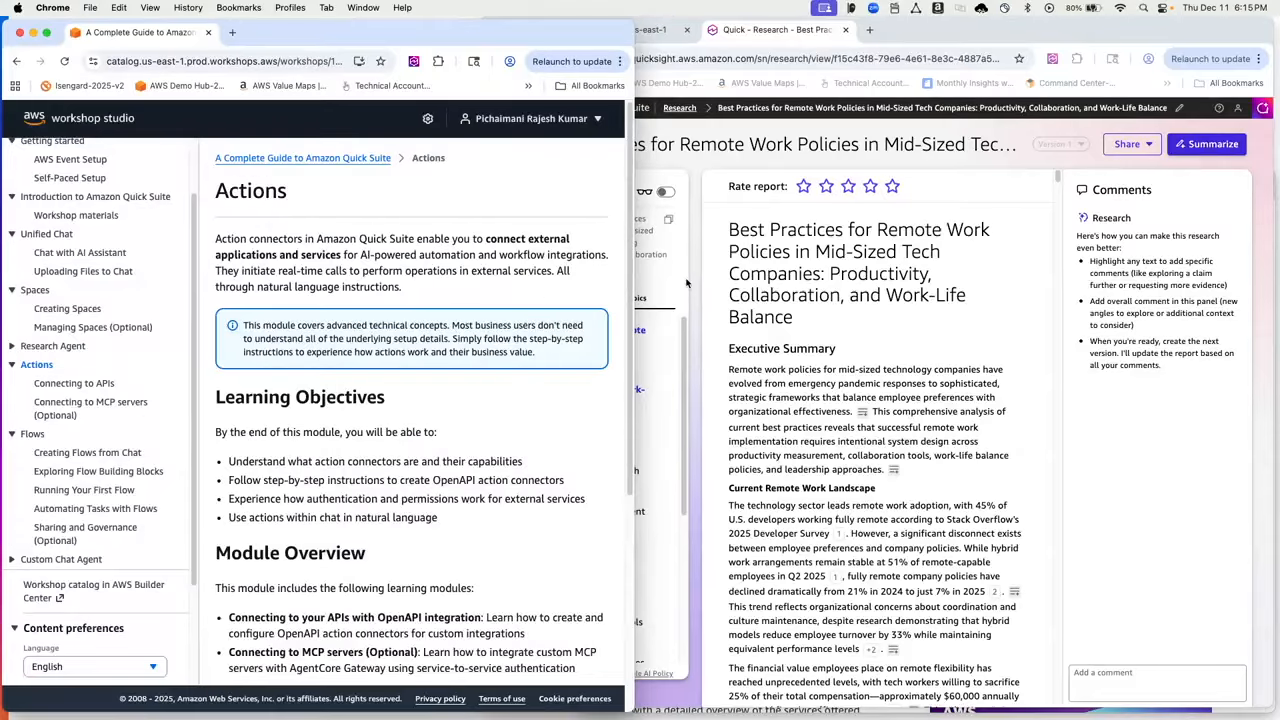
Go to the Quick Suite home page and open Integrations, comparing it with the guide's Actions module
left_click(1117, 432)
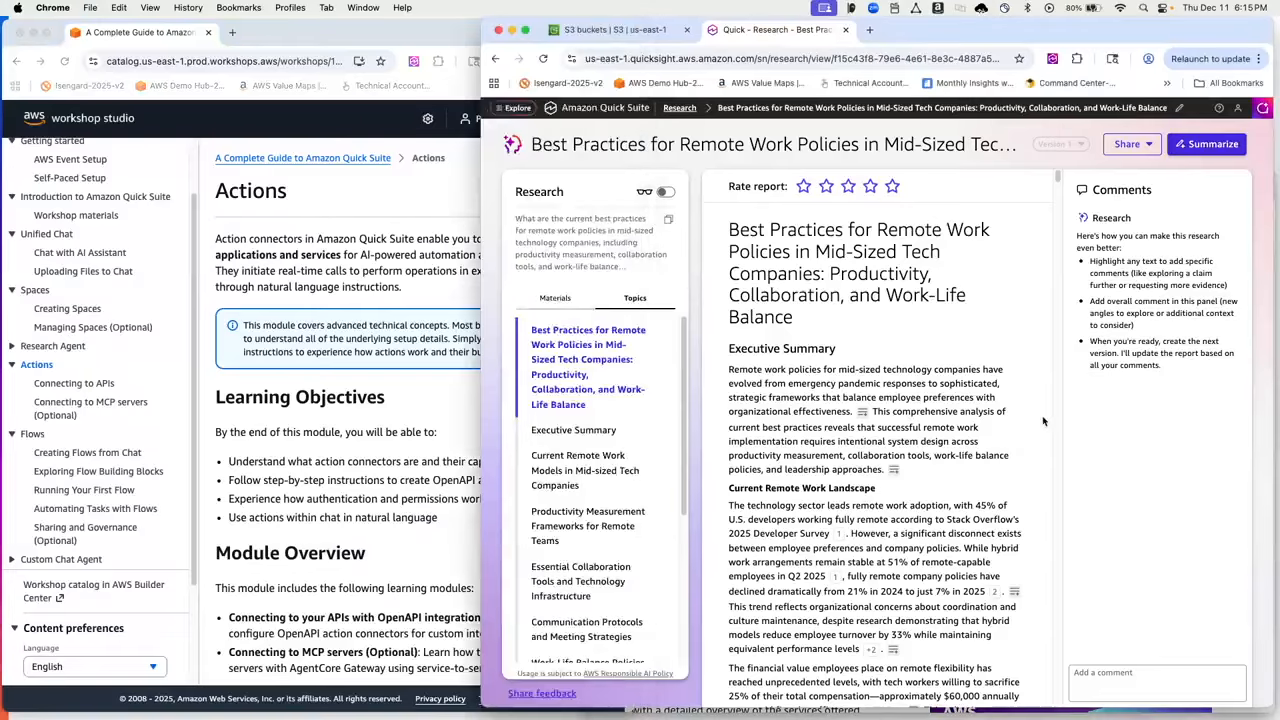
left_click(615, 110)
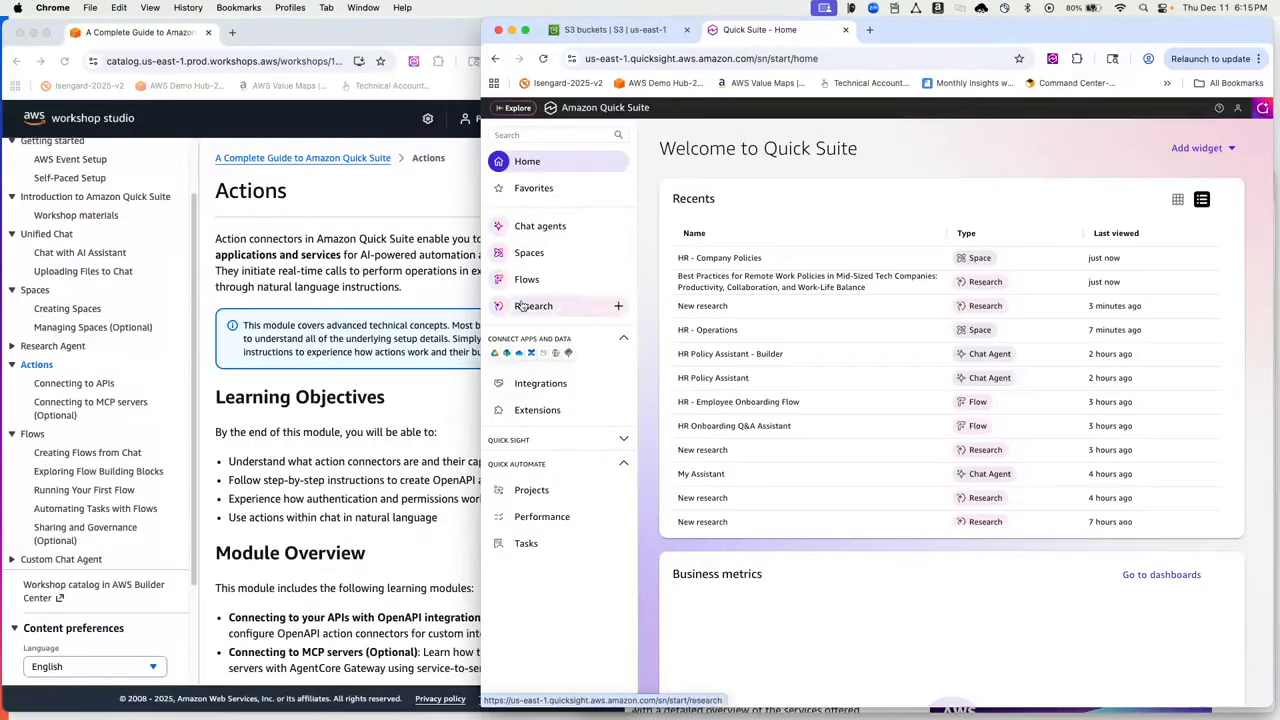
left_click(545, 389)
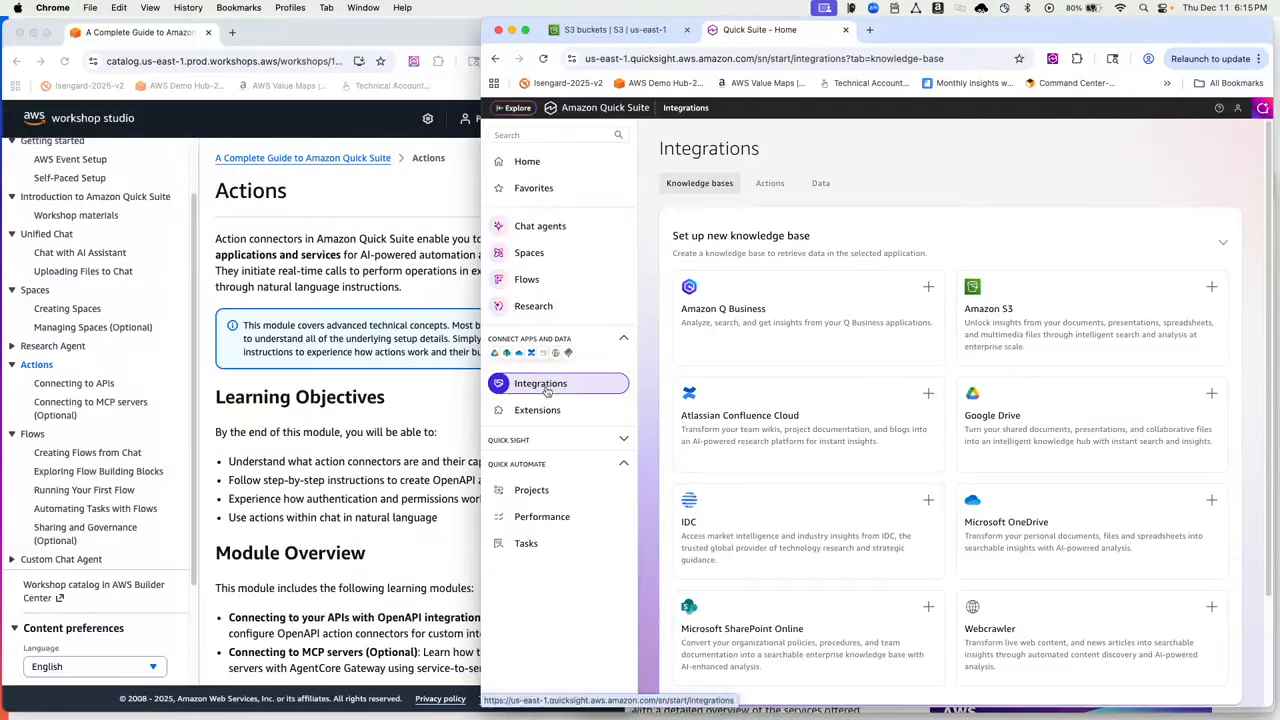
left_click(108, 386)
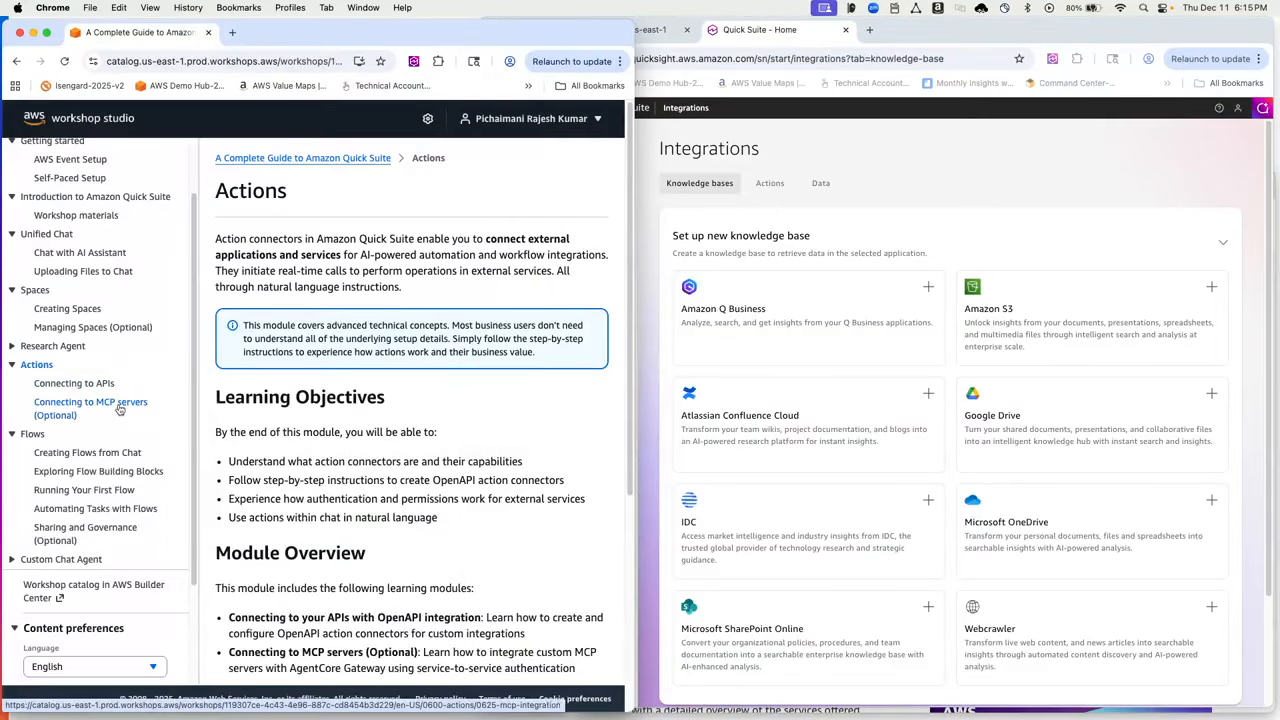
left_click(966, 148)
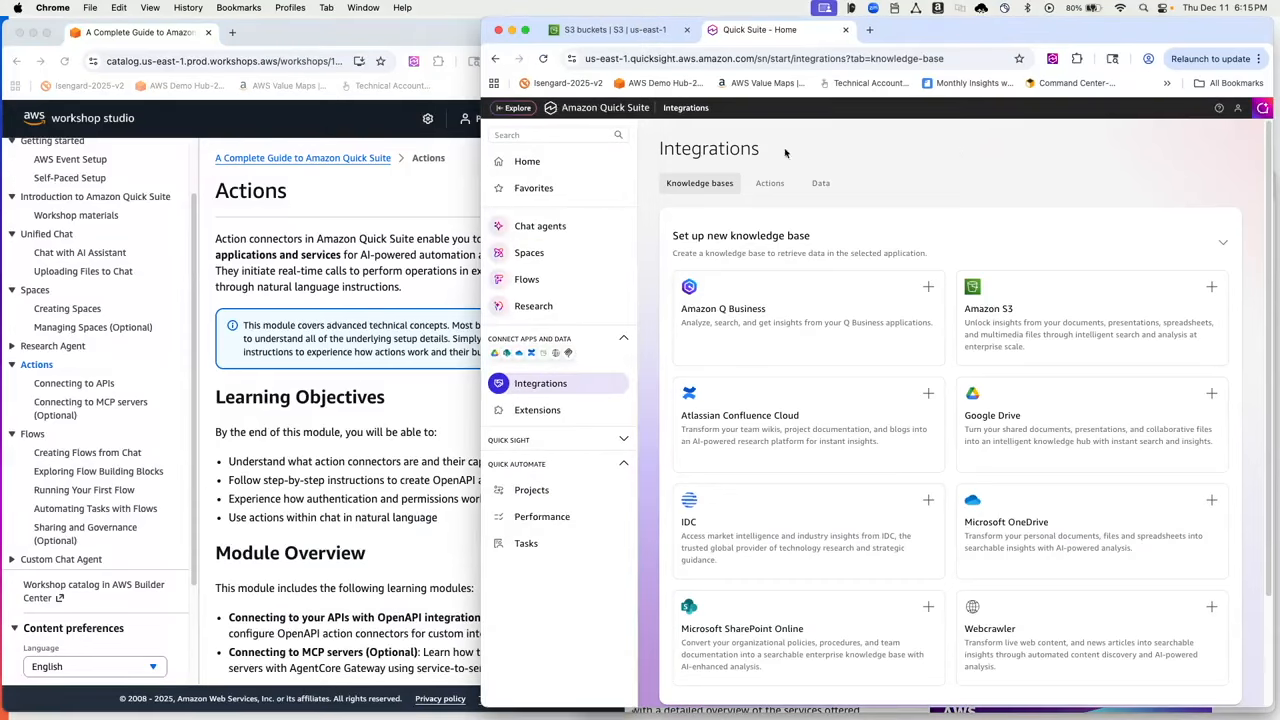
In Amazon S3, open workshop-details.txt from the workshop-artifacts bucket to view the OpenAPI and MCP configuration details, and return to Quick Suite's Integrations page
left_click(627, 31)
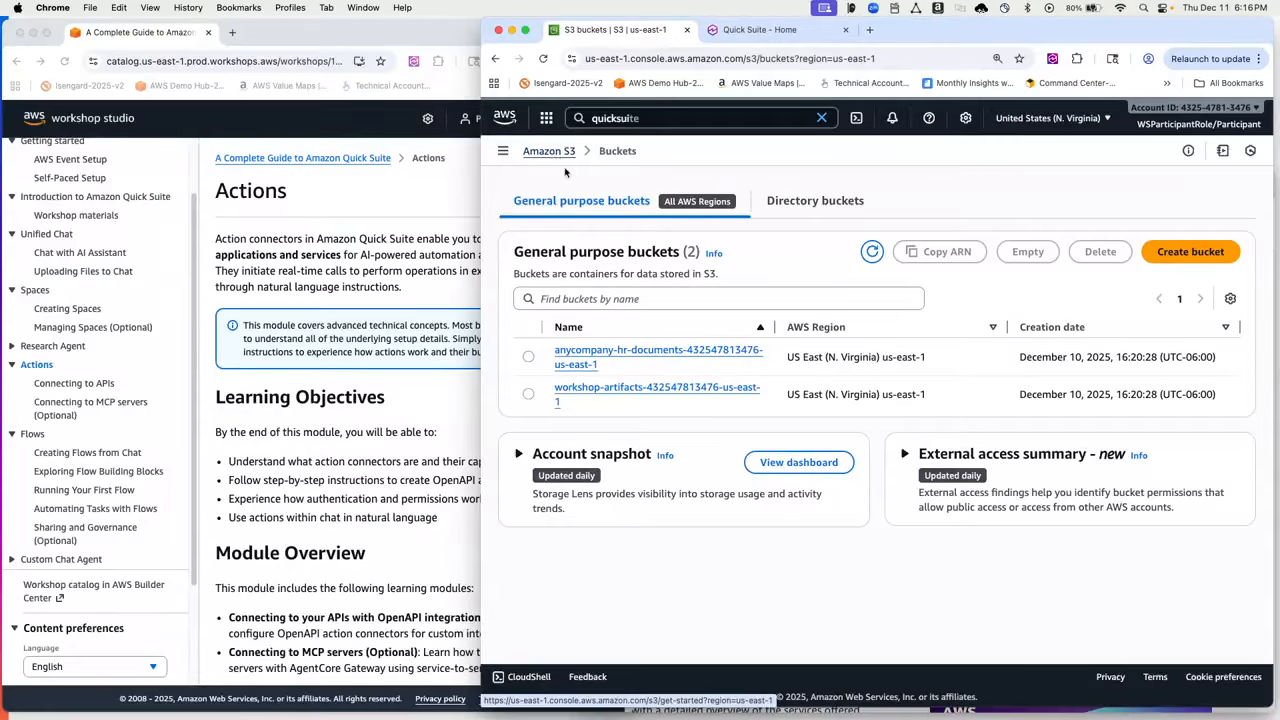
left_click(624, 395)
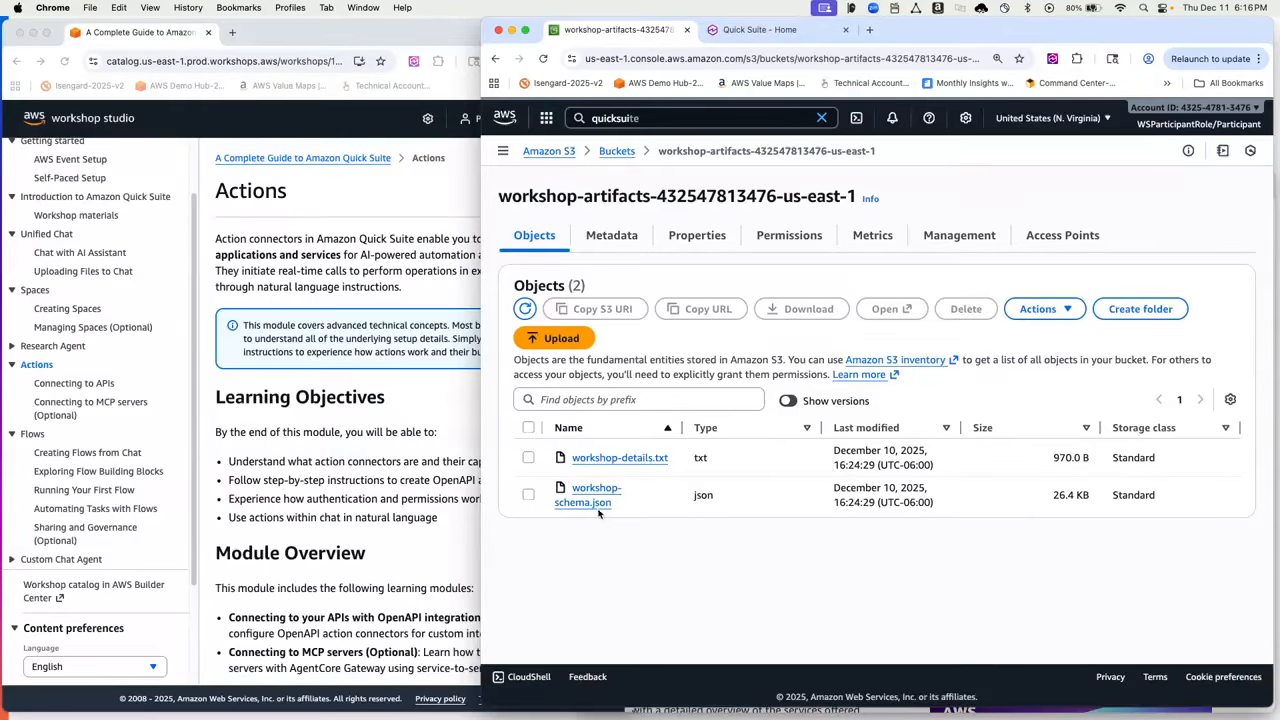
left_click(645, 459)
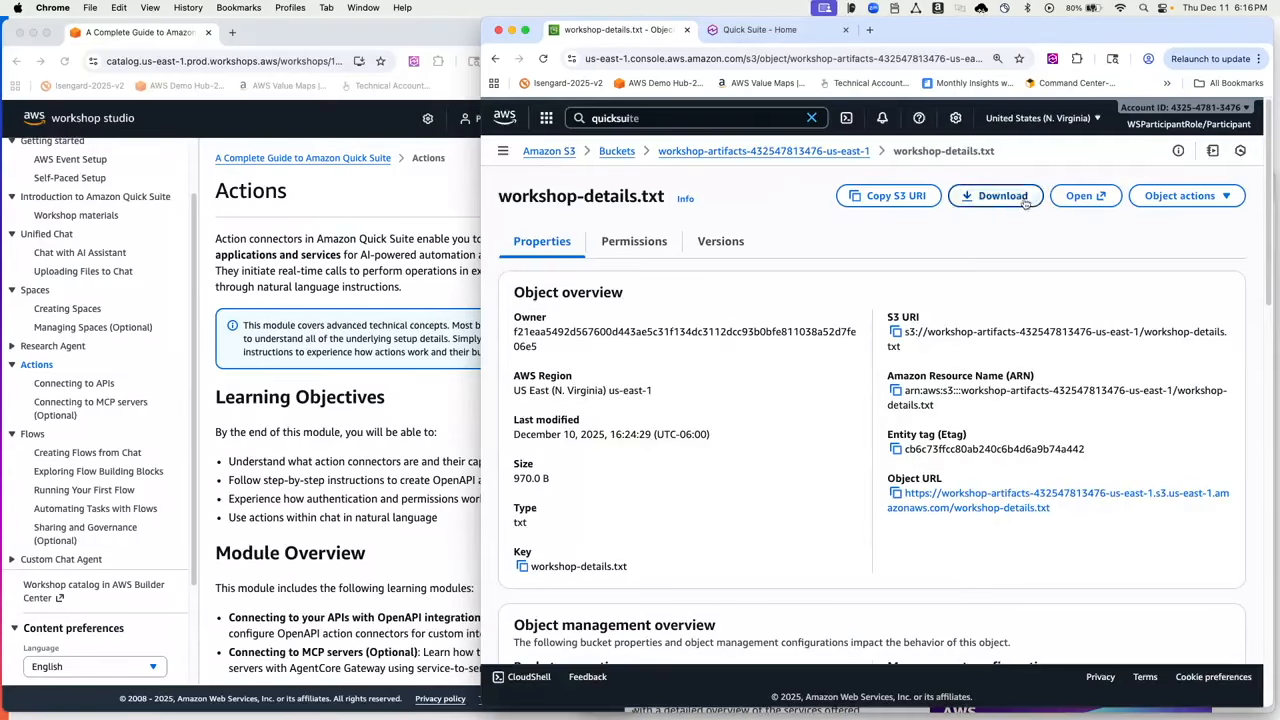
left_click(1080, 195)
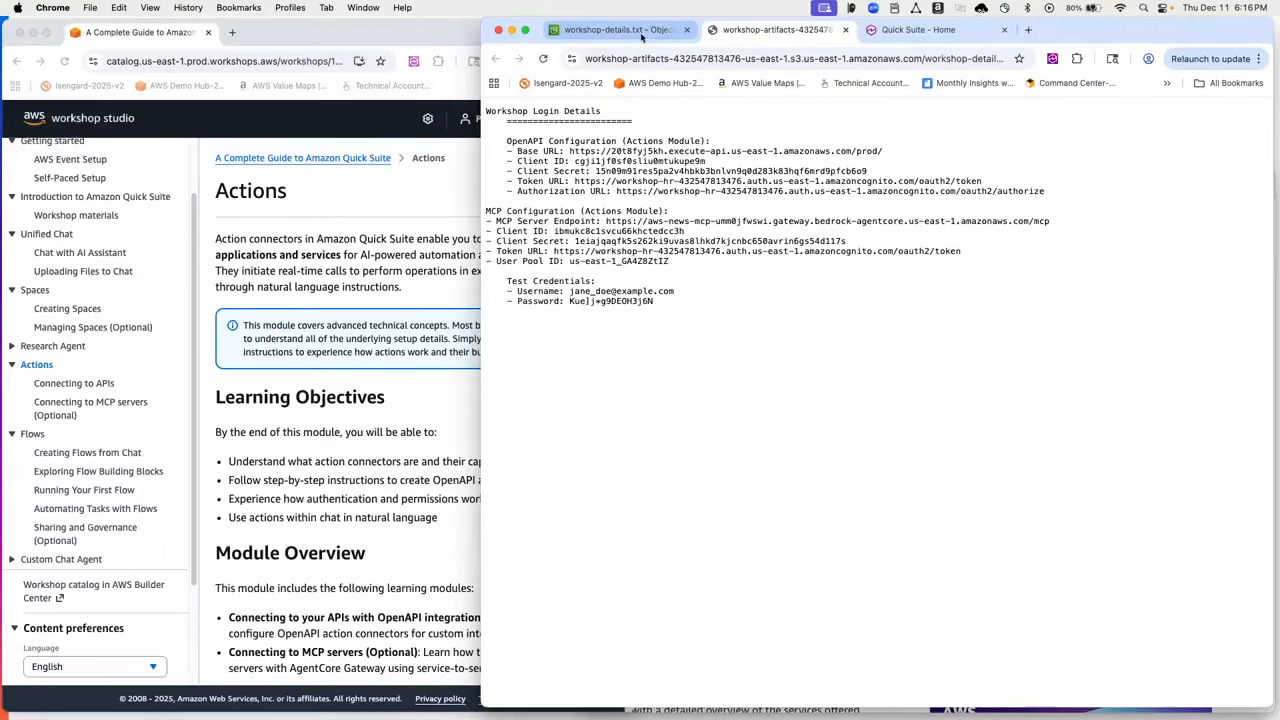
left_click(918, 30)
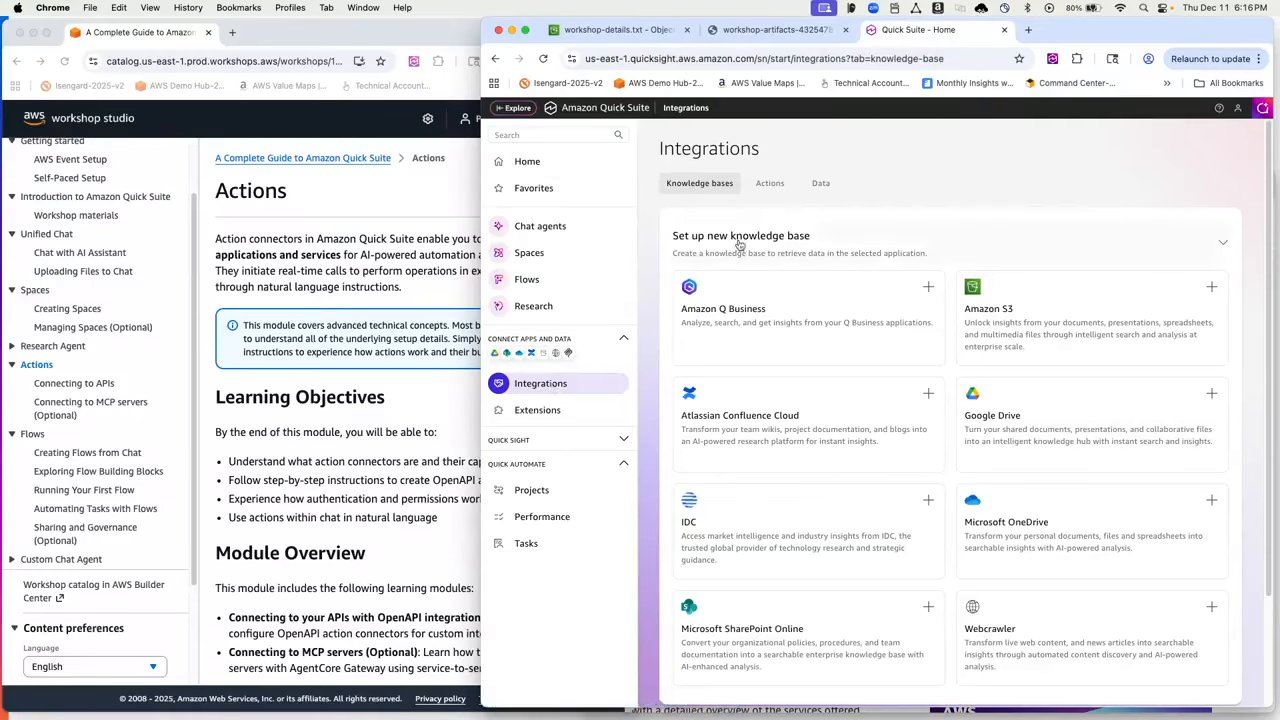
Start a new OpenAPI Specification integration under Actions and import workshop-schema.json from Downloads as its schema
left_click(776, 185)
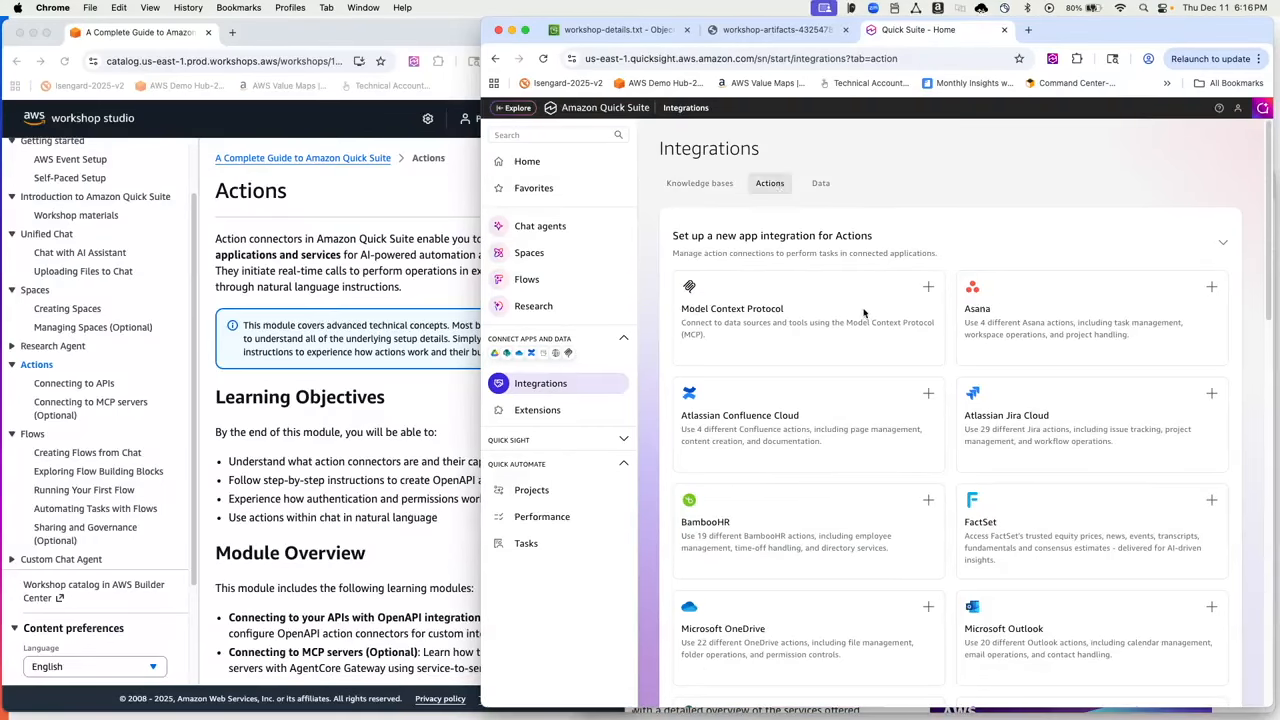
scroll(870, 330, "down", 3)
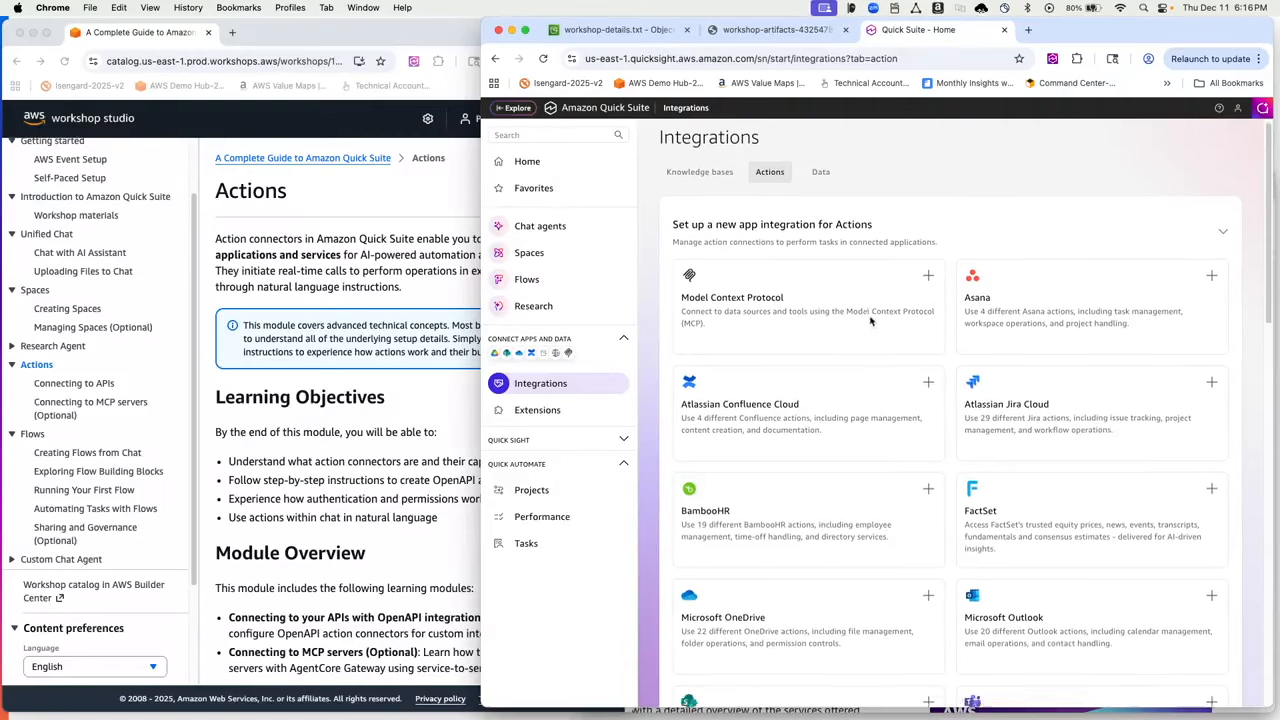
scroll(893, 353, "down", 4)
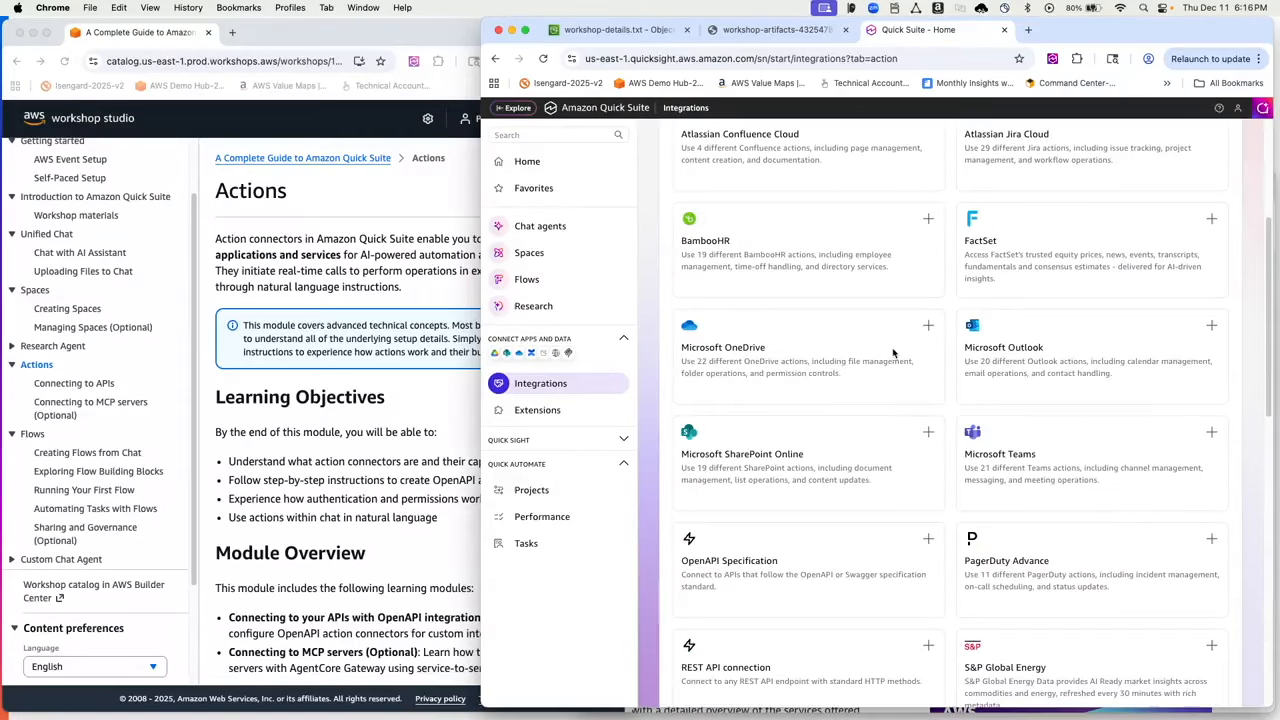
scroll(893, 353, "down", 2)
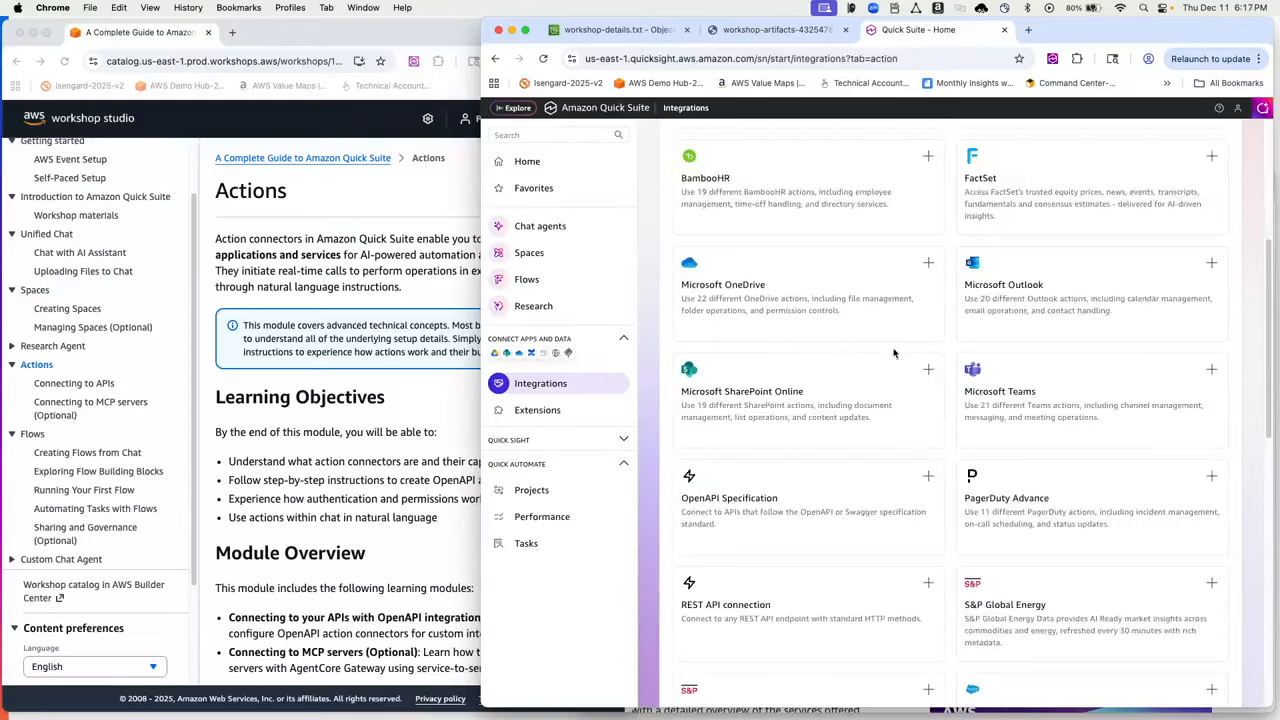
left_click(928, 470)
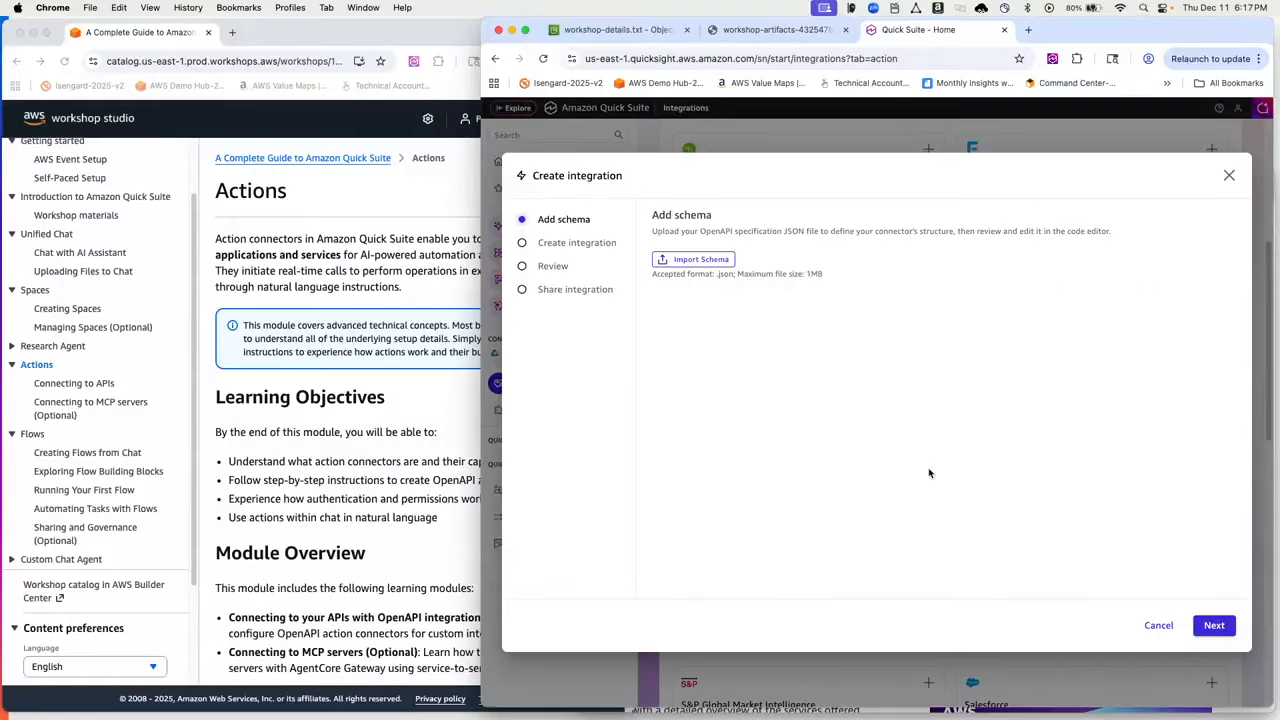
left_click(721, 262)
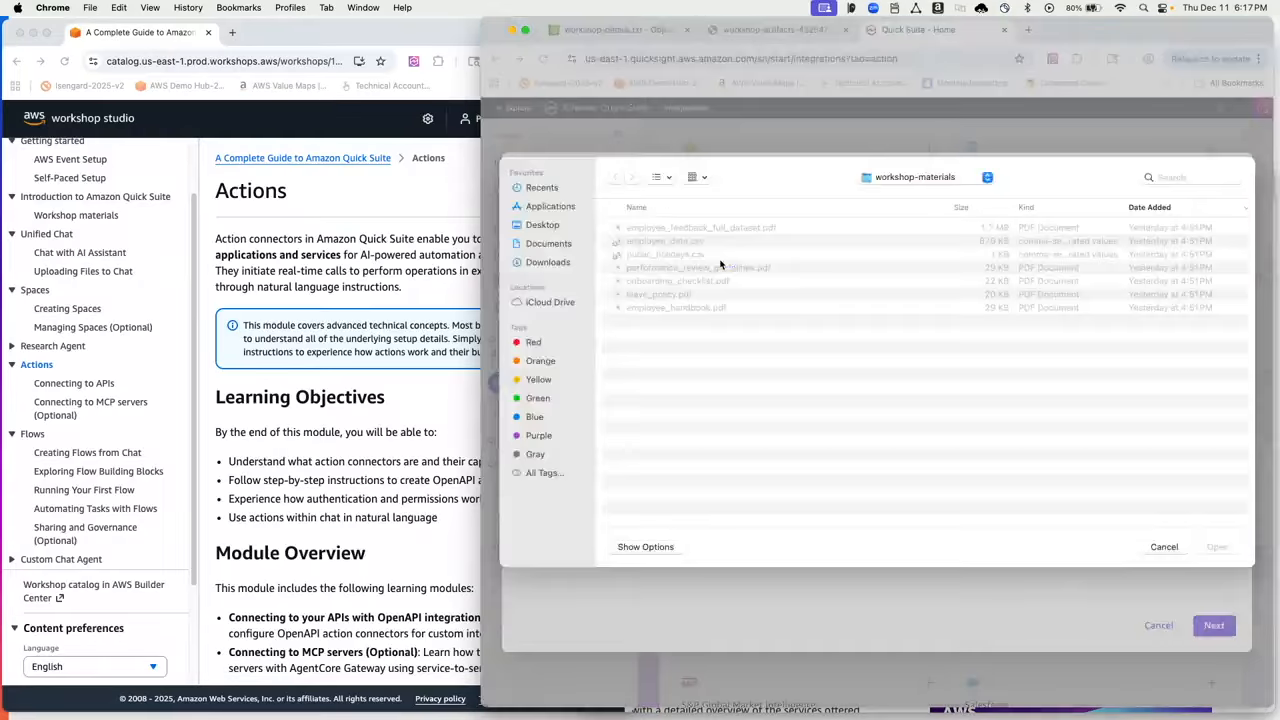
left_click(548, 261)
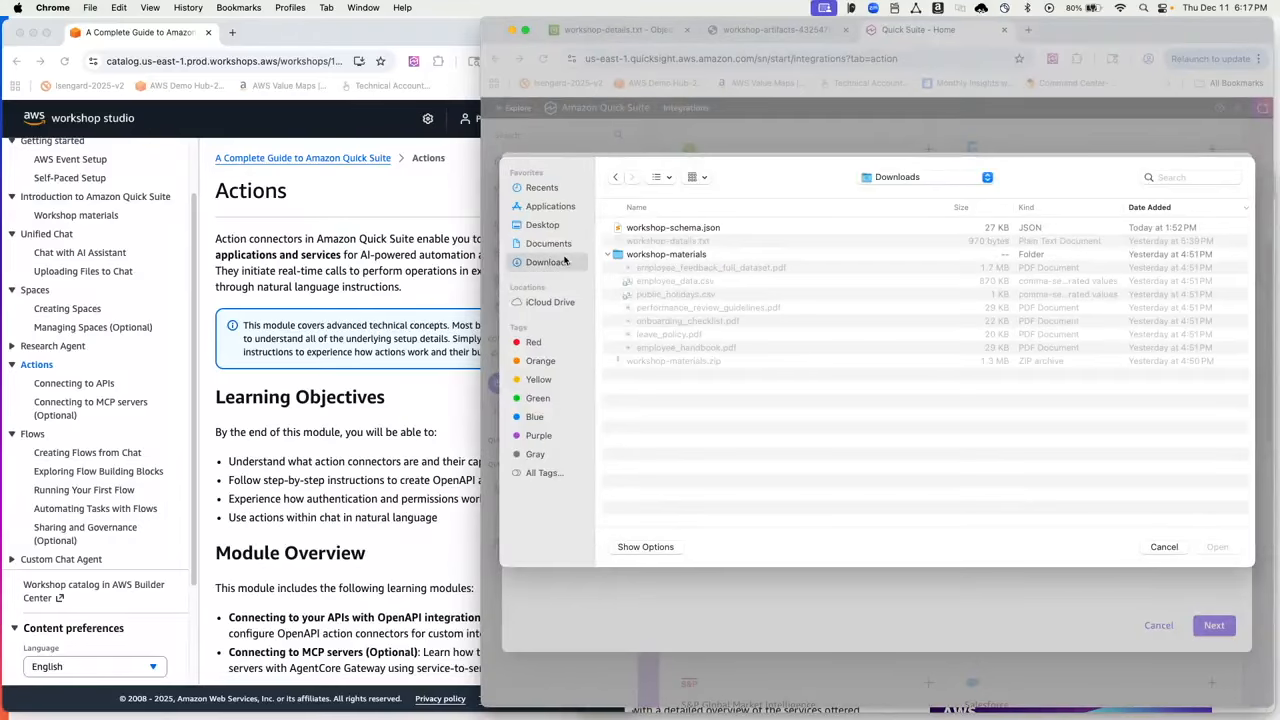
double_click(703, 228)
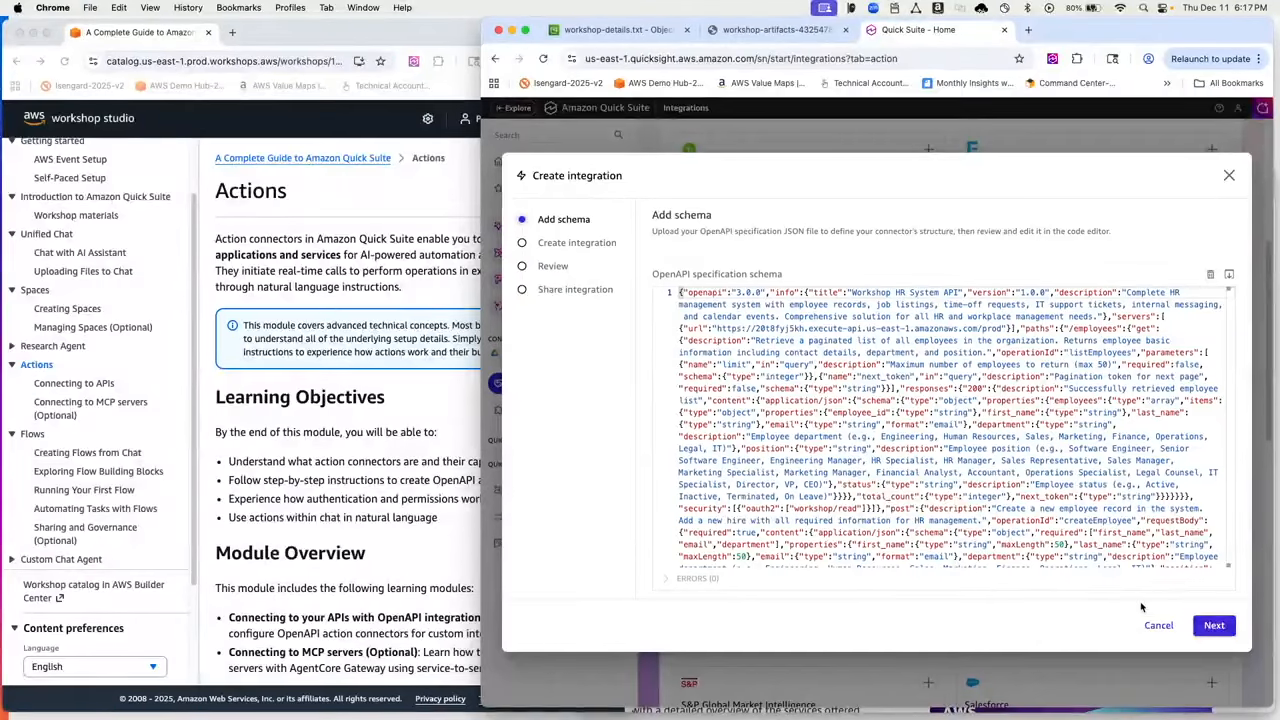
Compare the OpenAPI integration's connection and user authentication fields with the OpenAPI configuration in the workshop details file, and cancel the integration
left_click(1213, 625)
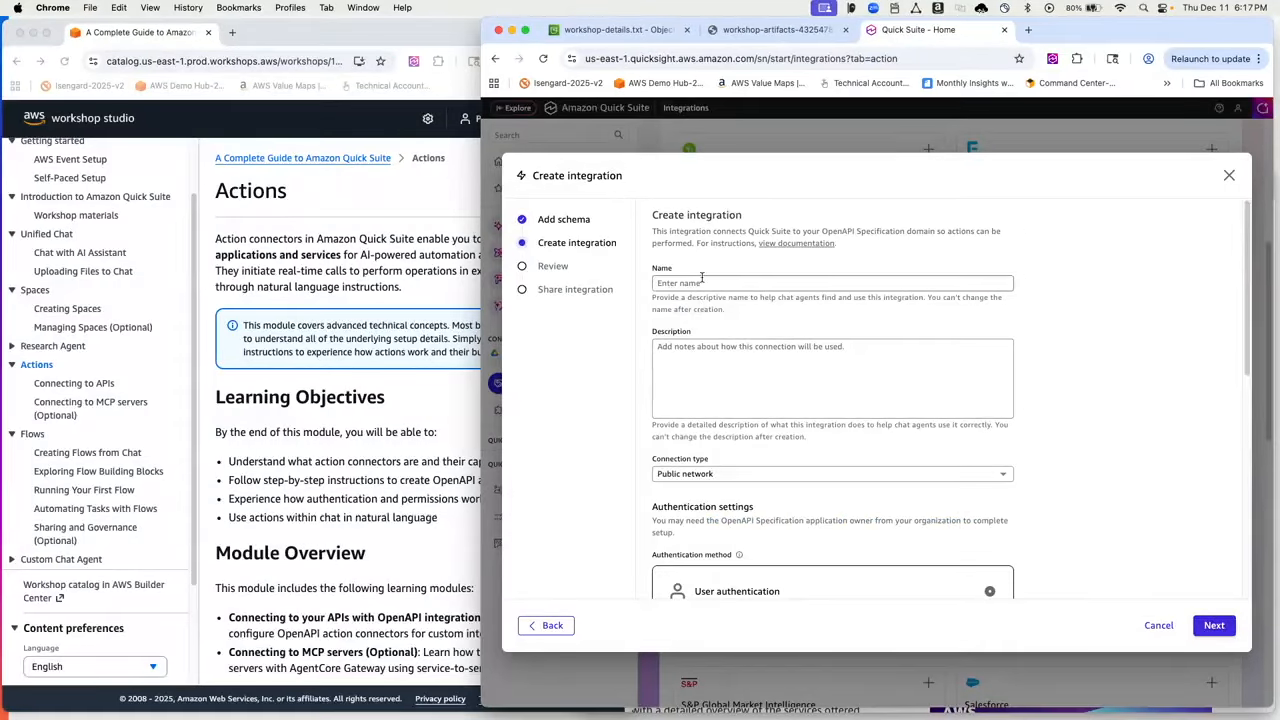
scroll(720, 330, "down", 1)
scroll(720, 330, "down", 3)
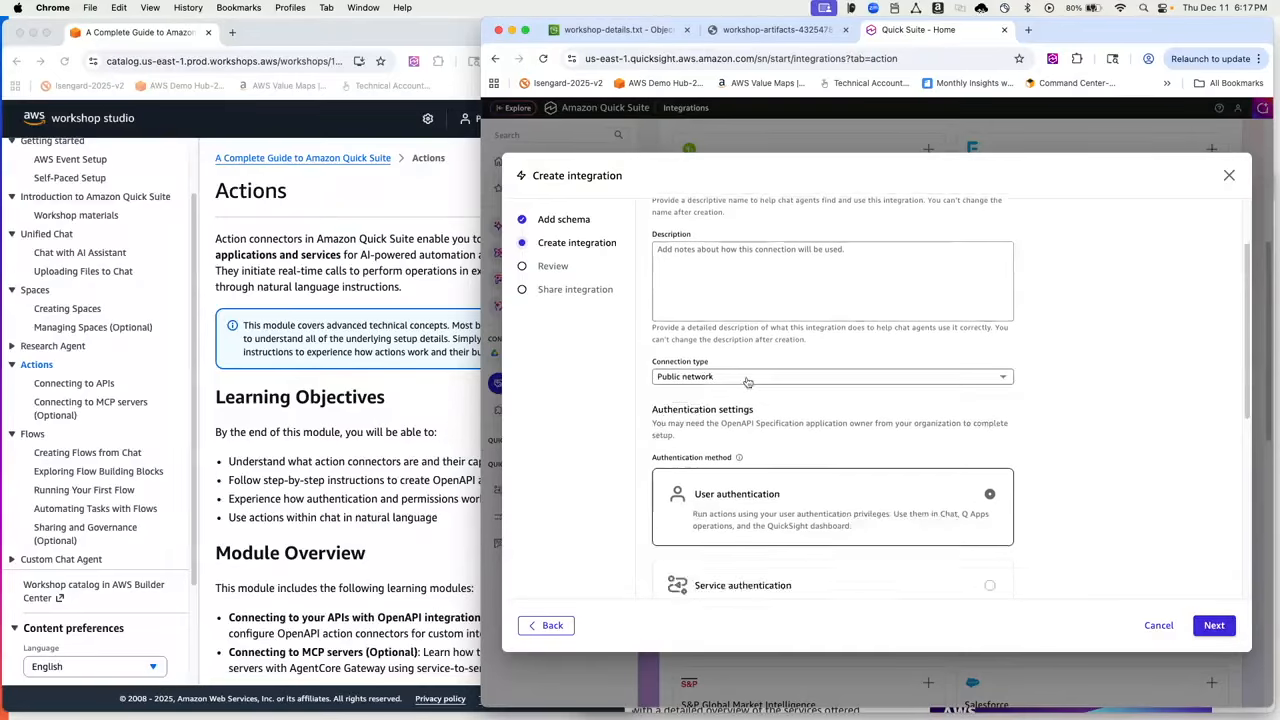
scroll(730, 388, "down", 5)
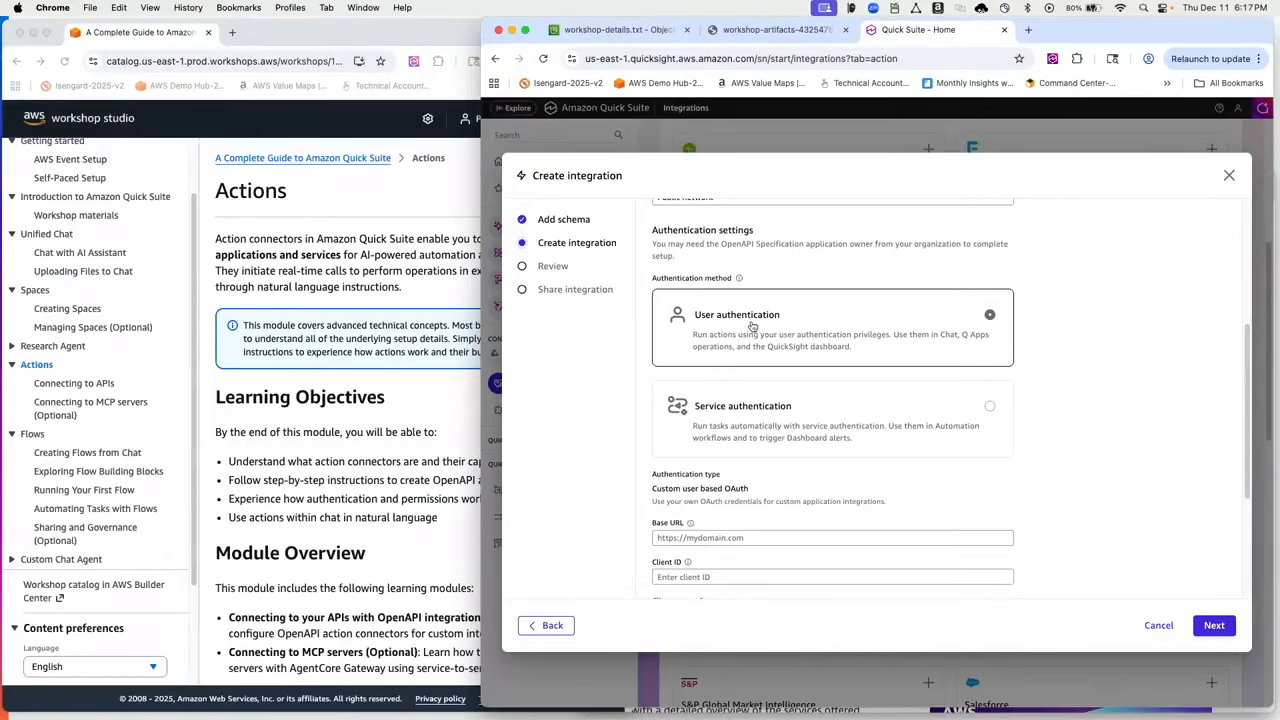
left_click(738, 30)
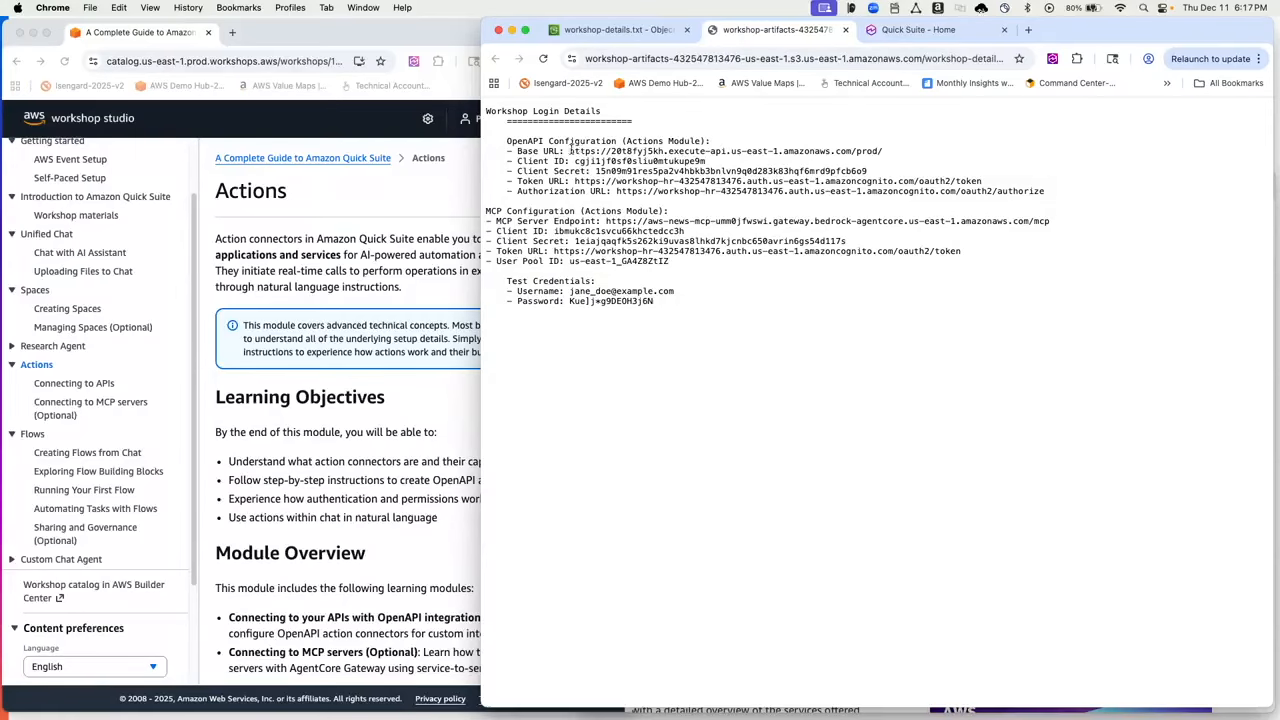
left_click_drag(570, 150, 606, 151)
left_click(946, 34)
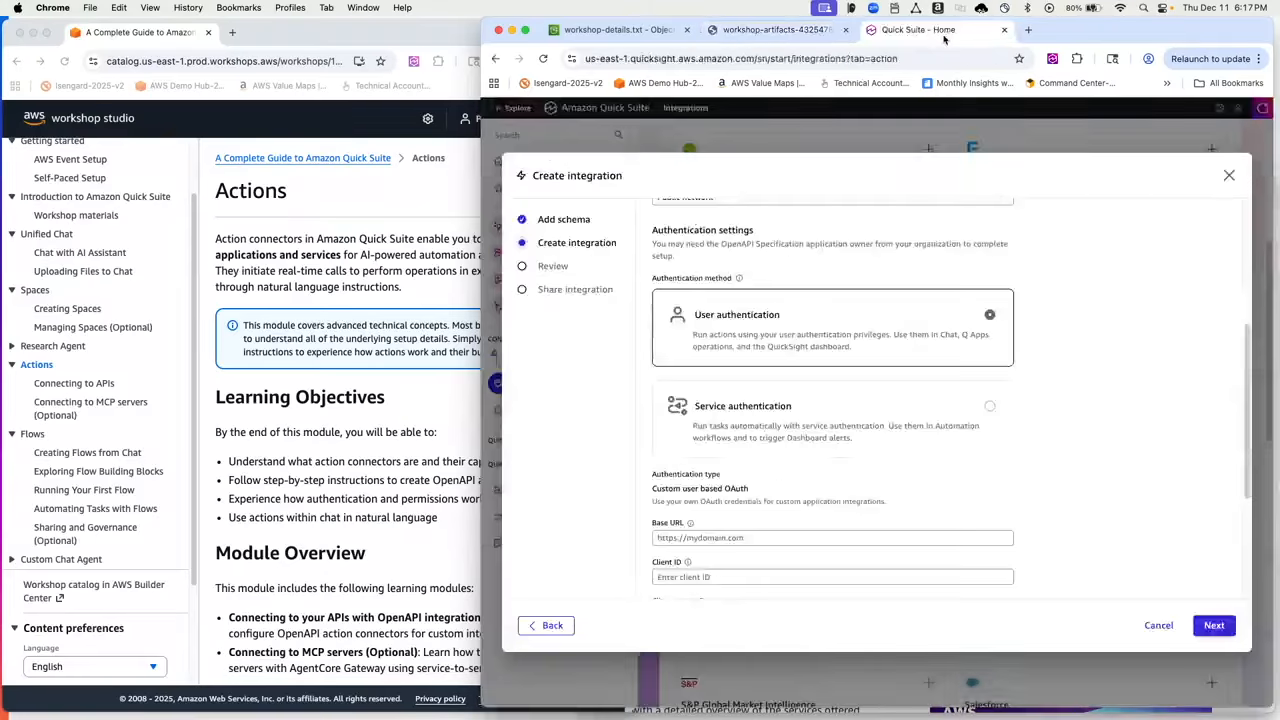
scroll(790, 465, "down", 5)
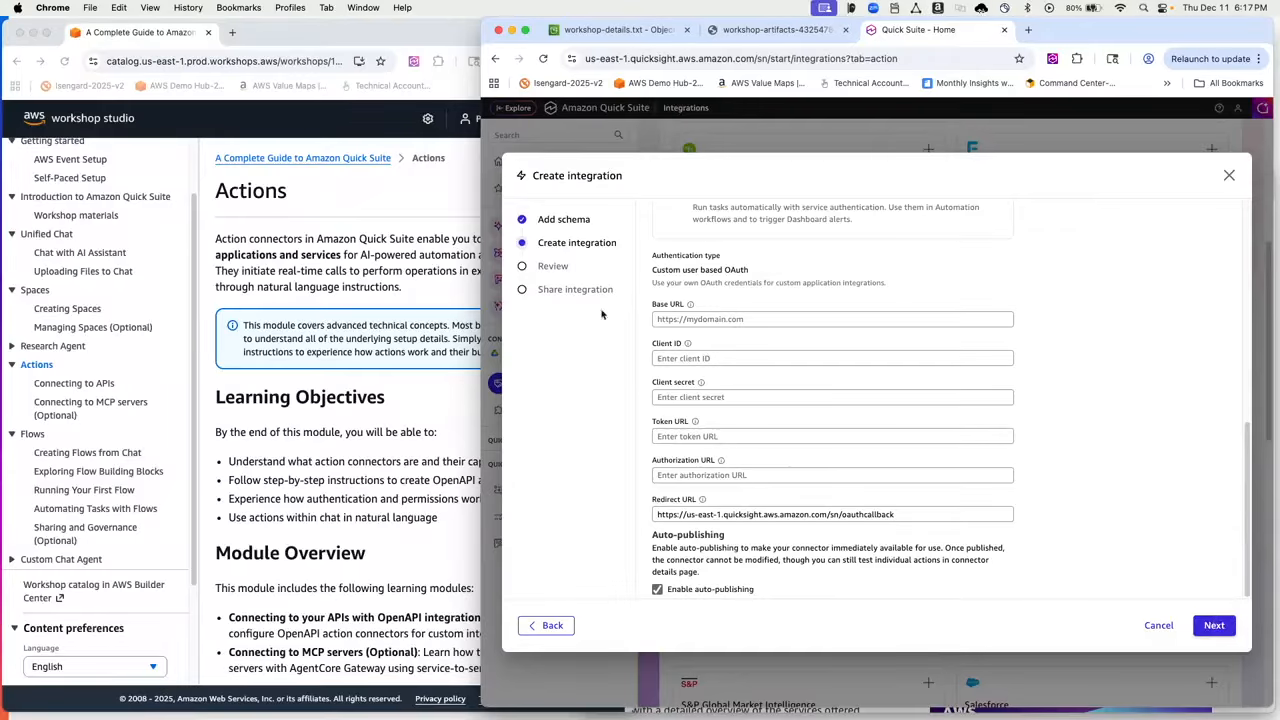
left_click(1175, 627)
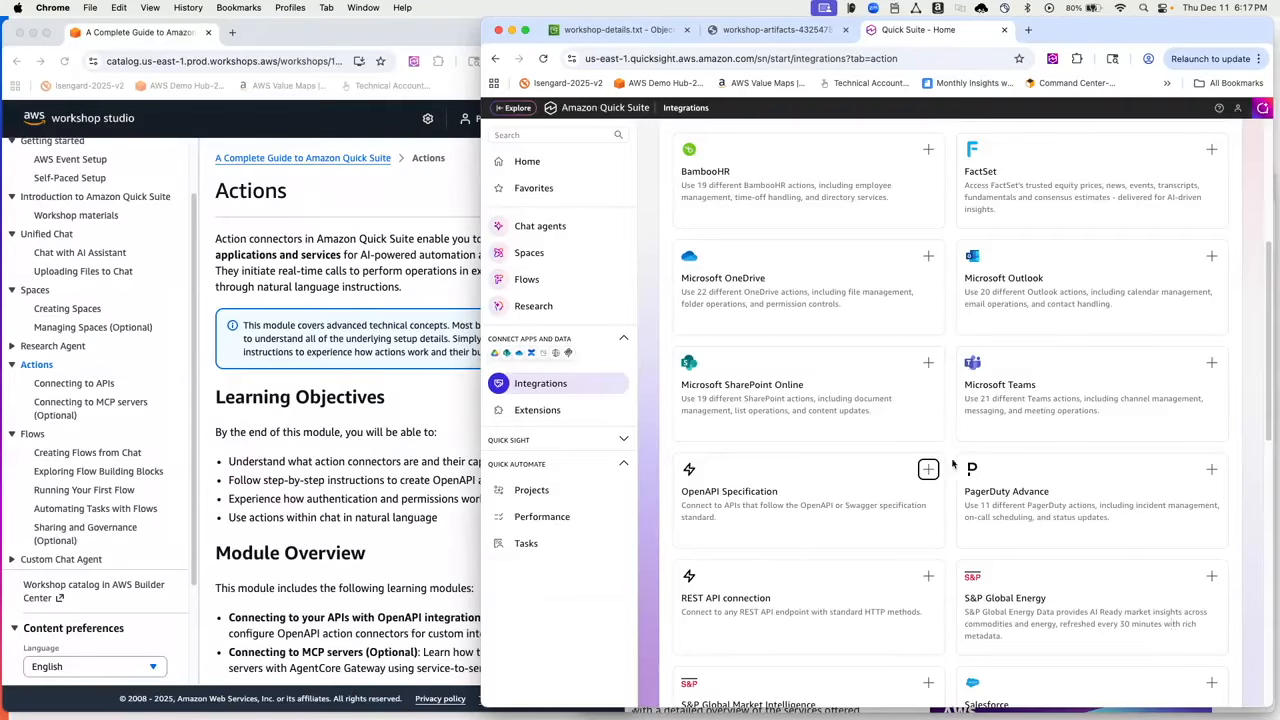
Open the existing Workshop APIs integration and examine its connection details and enabled actions
scroll(869, 448, "down", 10)
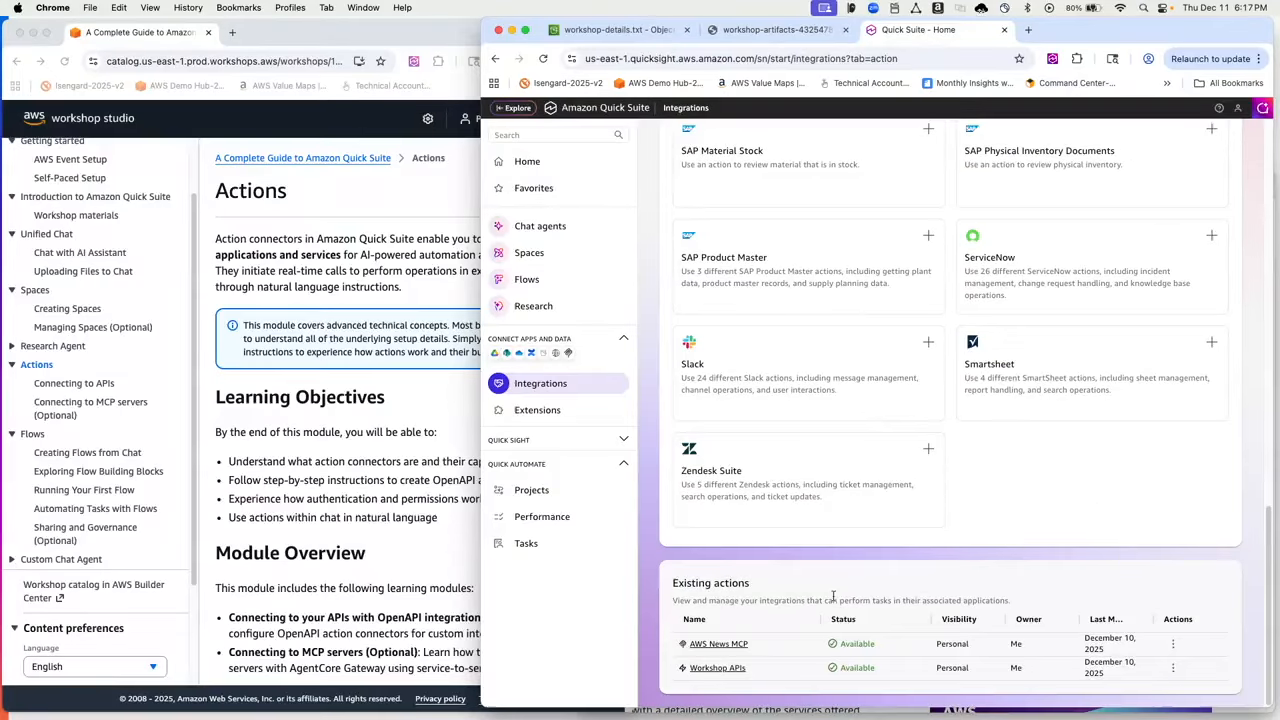
left_click(727, 671)
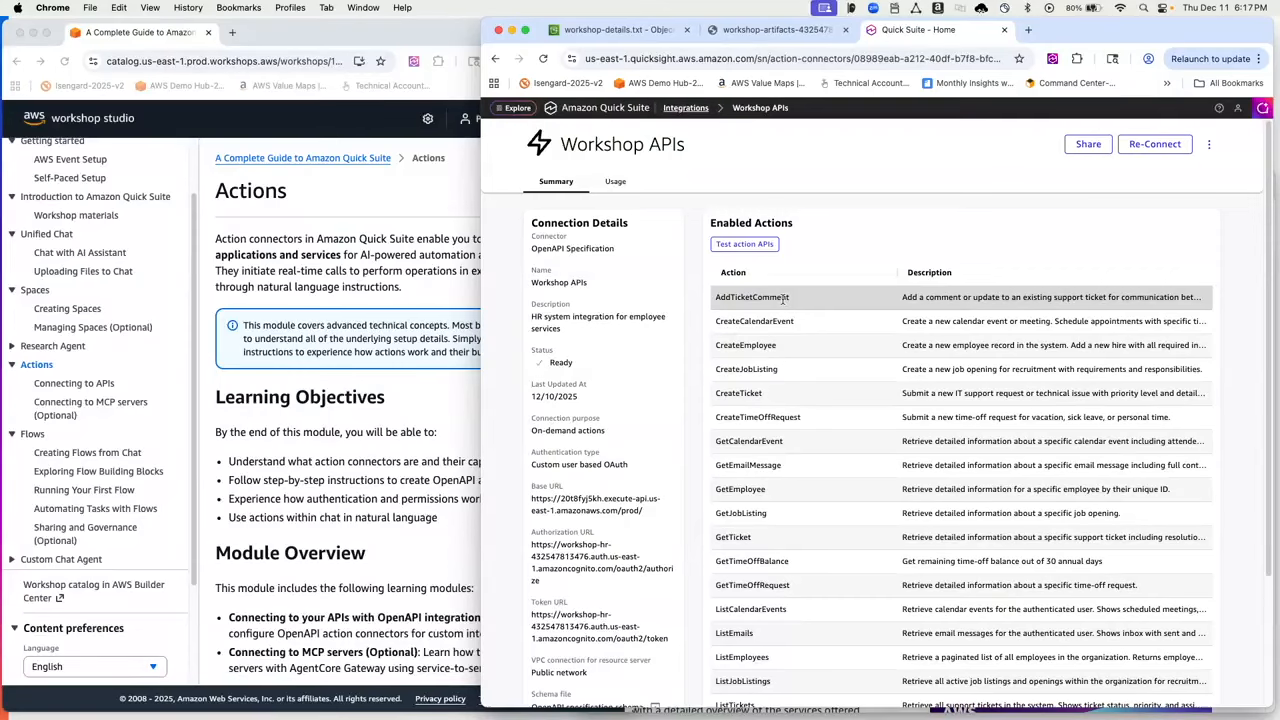
scroll(788, 300, "down", 4)
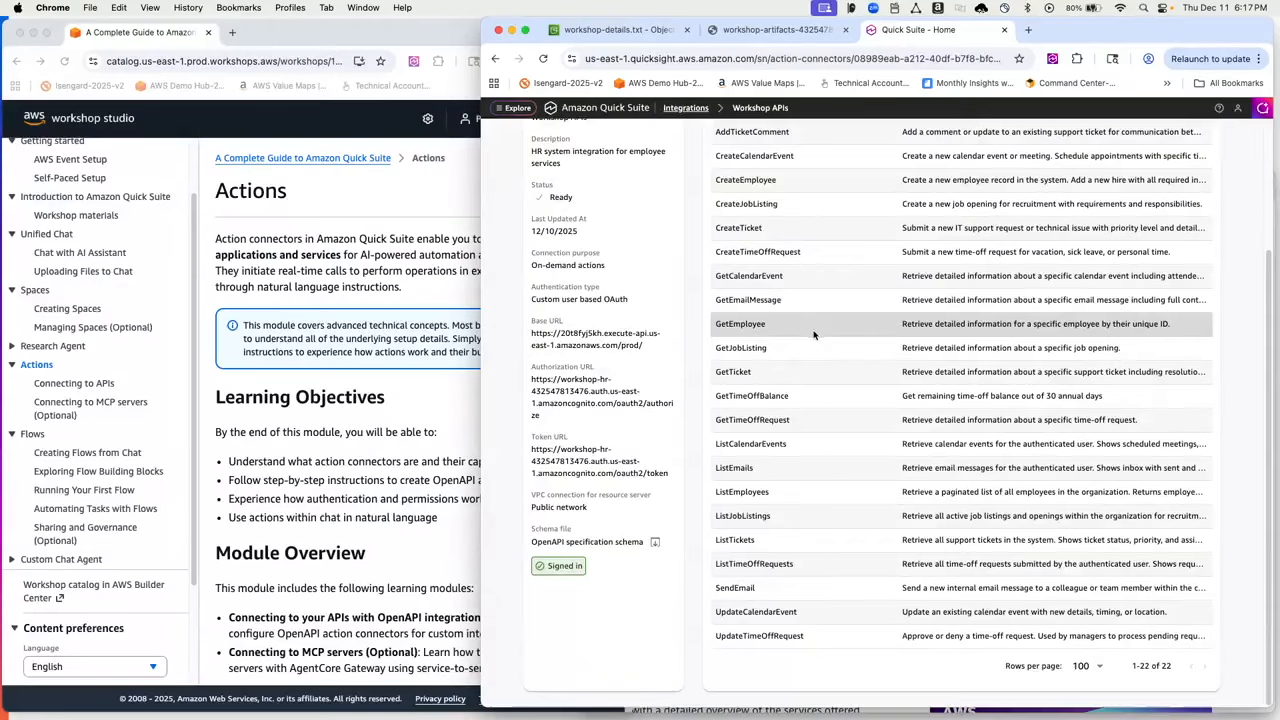
scroll(815, 334, "up", 1)
scroll(815, 334, "up", 3)
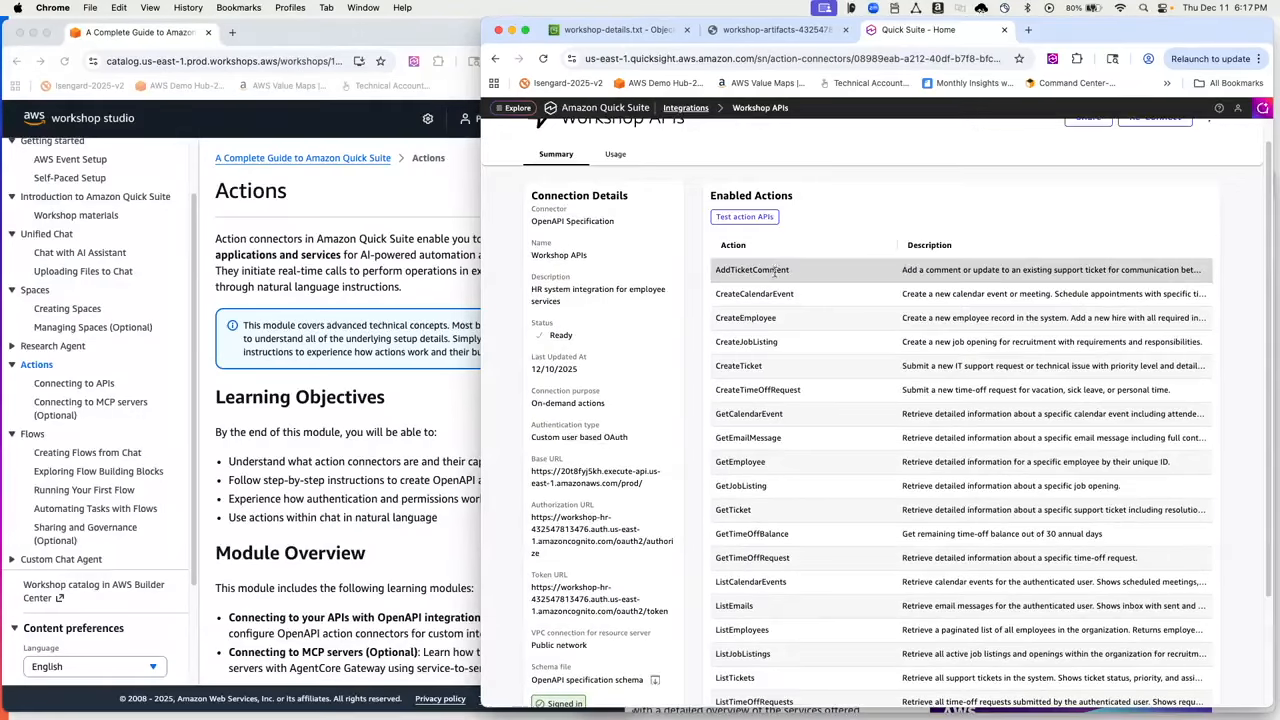
Test the ListEmployees action of Workshop APIs without a limit, and review its API response and the other testable actions
left_click(761, 222)
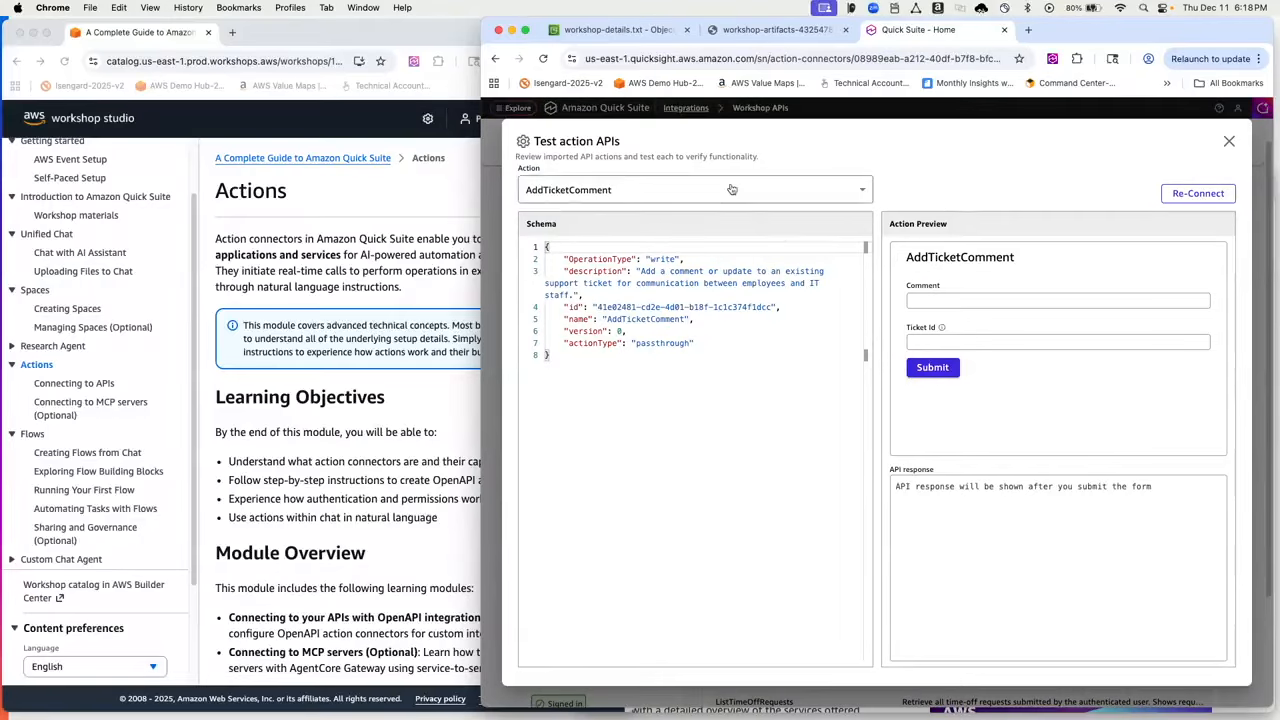
left_click(852, 191)
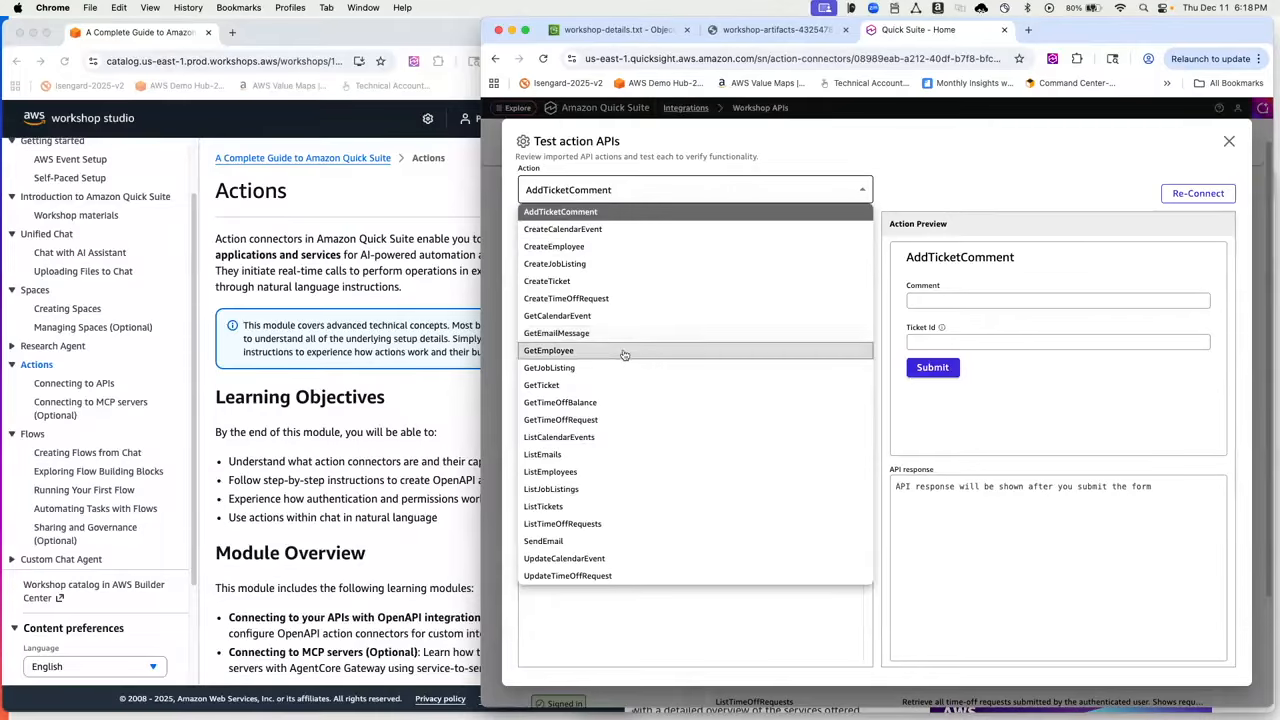
left_click(571, 471)
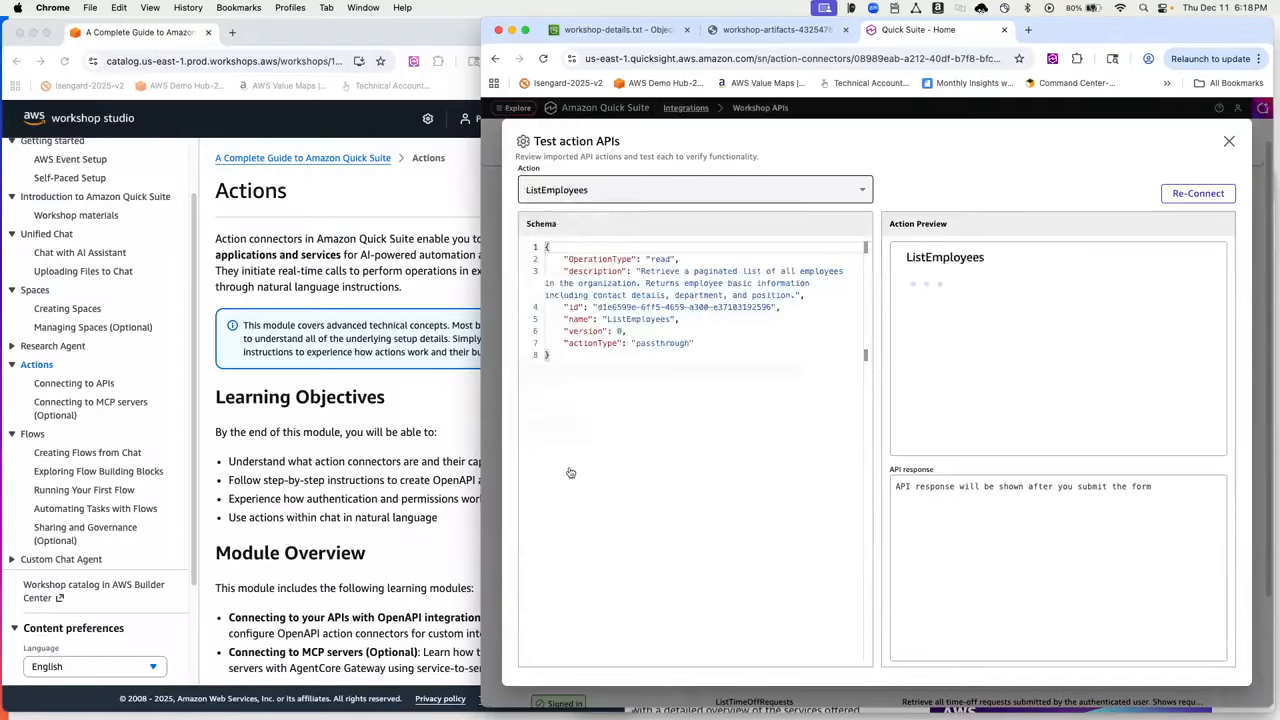
left_click(940, 369)
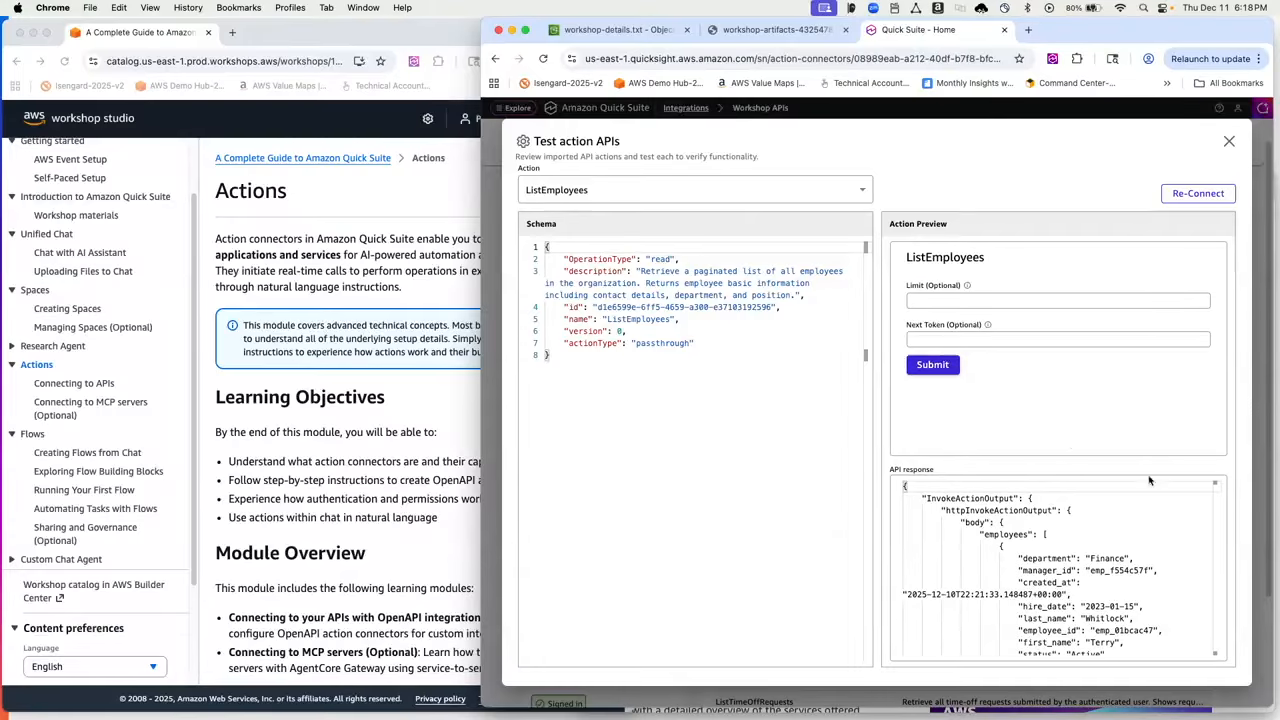
scroll(1183, 509, "down", 5)
scroll(1183, 509, "down", 5)
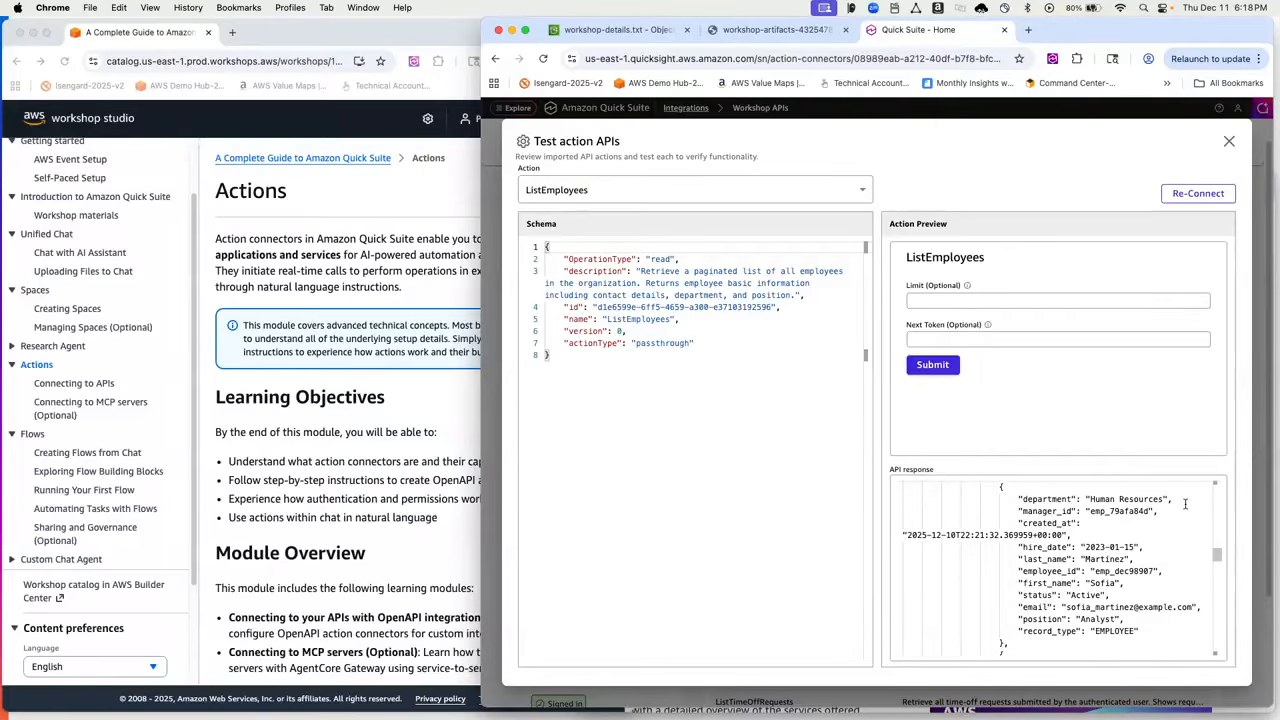
scroll(1185, 504, "down", 4)
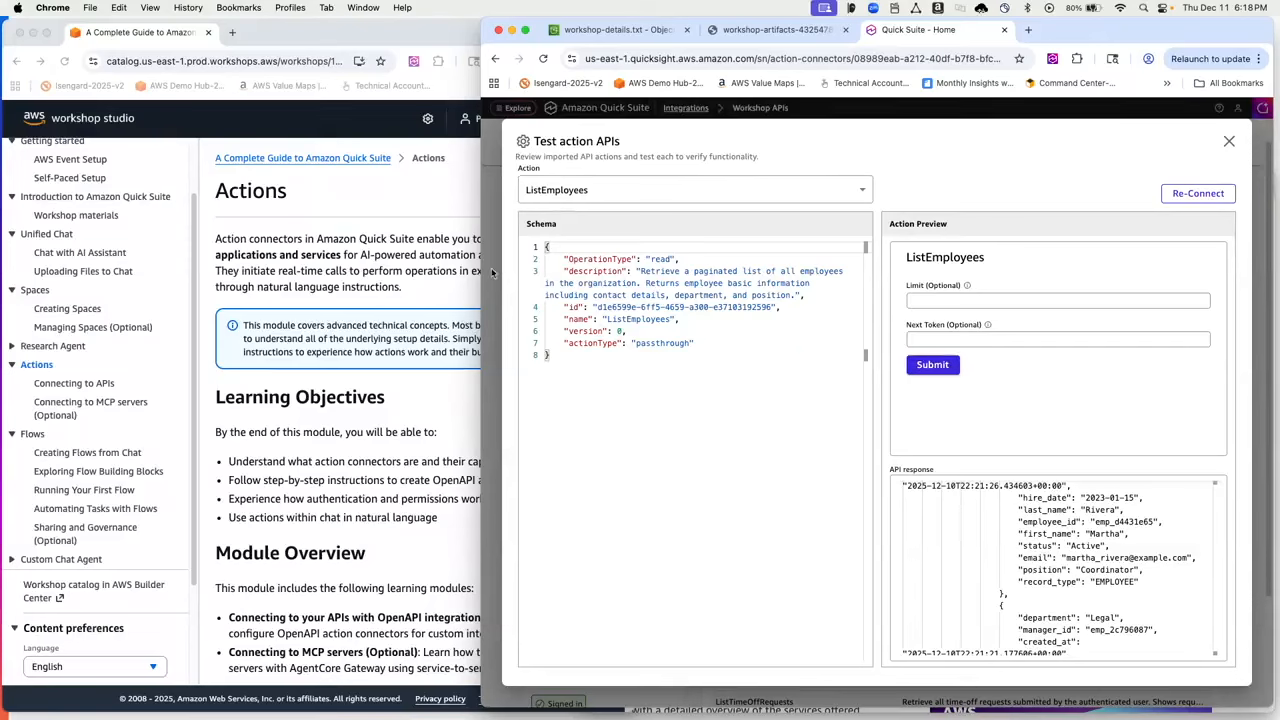
left_click(716, 194)
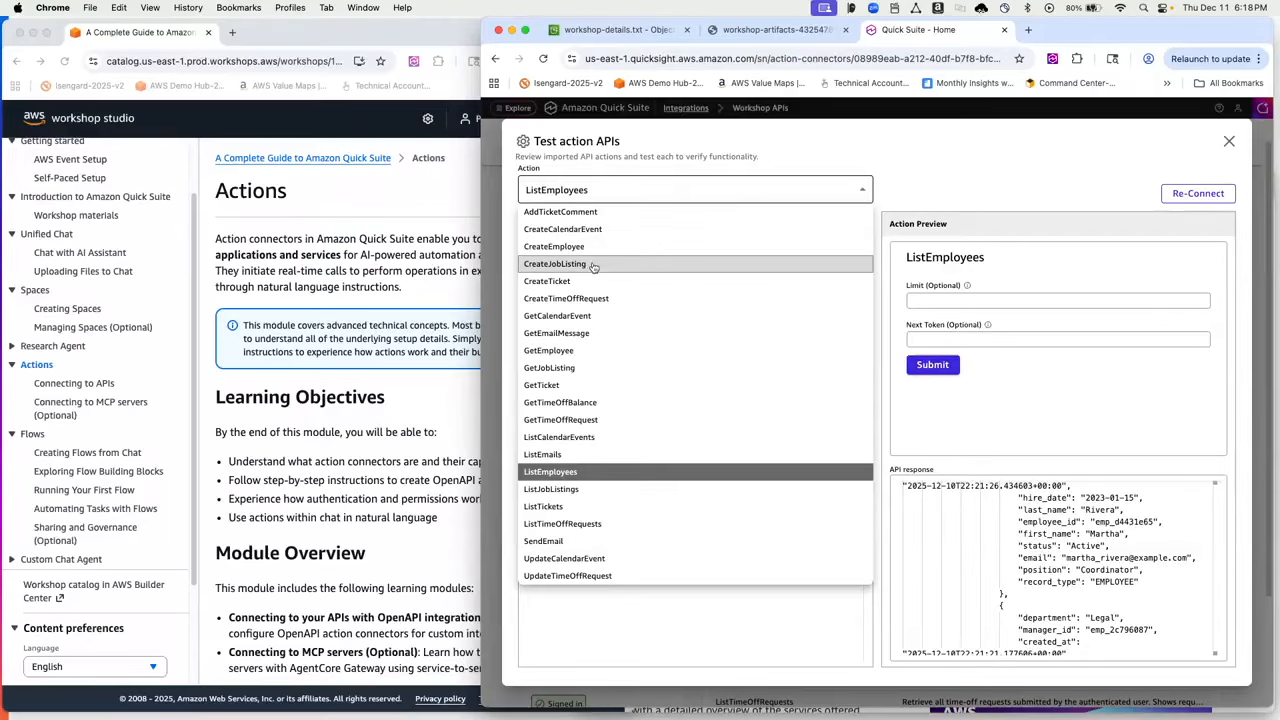
left_click(1014, 163)
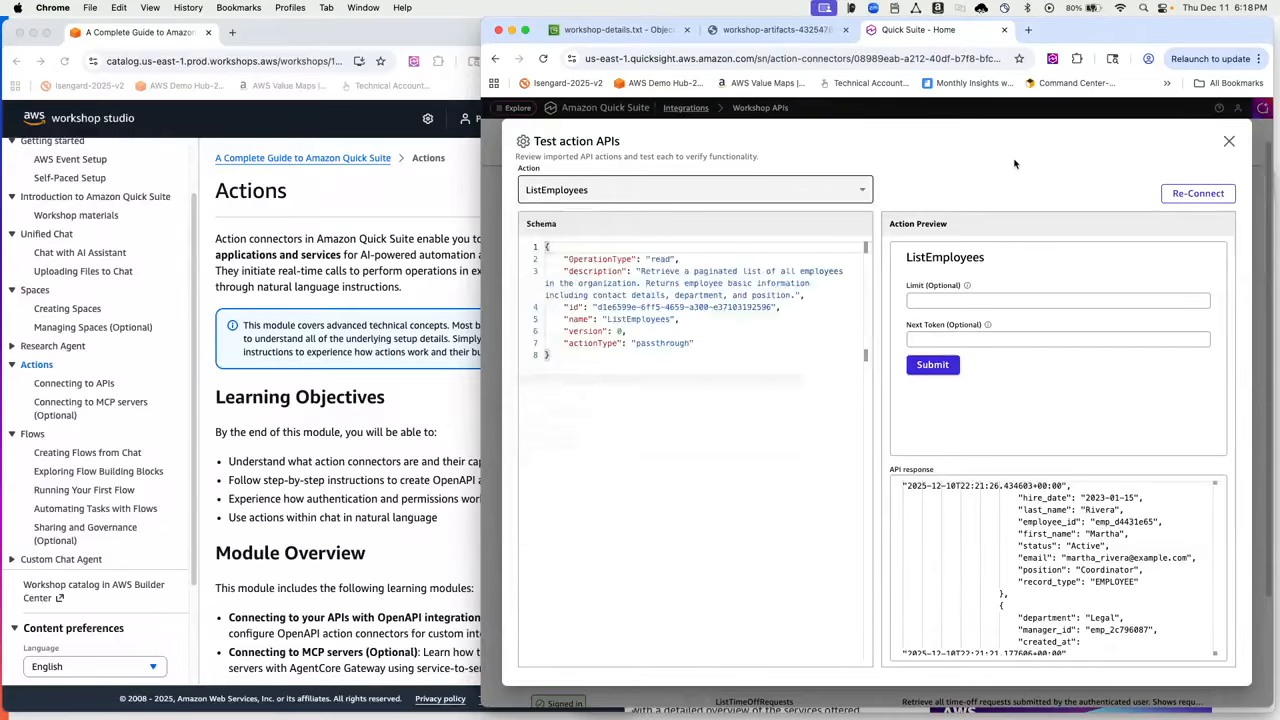
left_click(1229, 141)
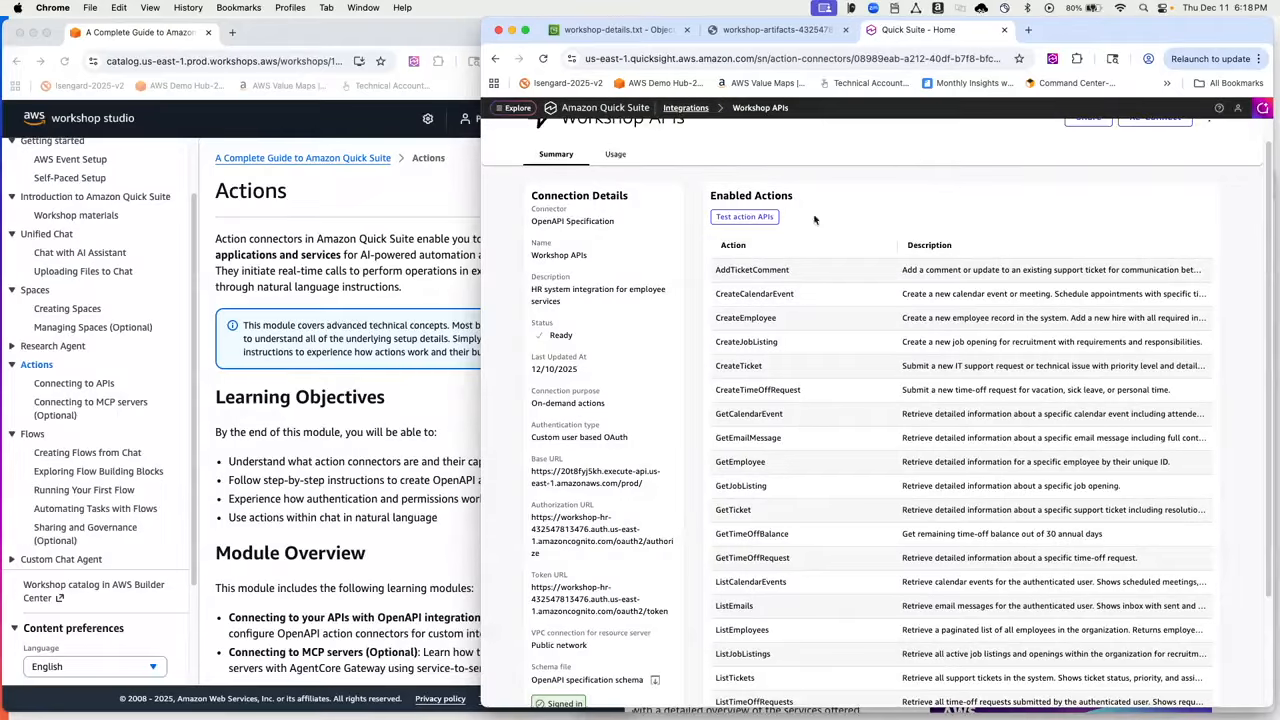
Open a new Model Context Protocol integration under Actions, compare its fields with the MCP configuration in the workshop details file, and cancel it
scroll(816, 221, "up", 1)
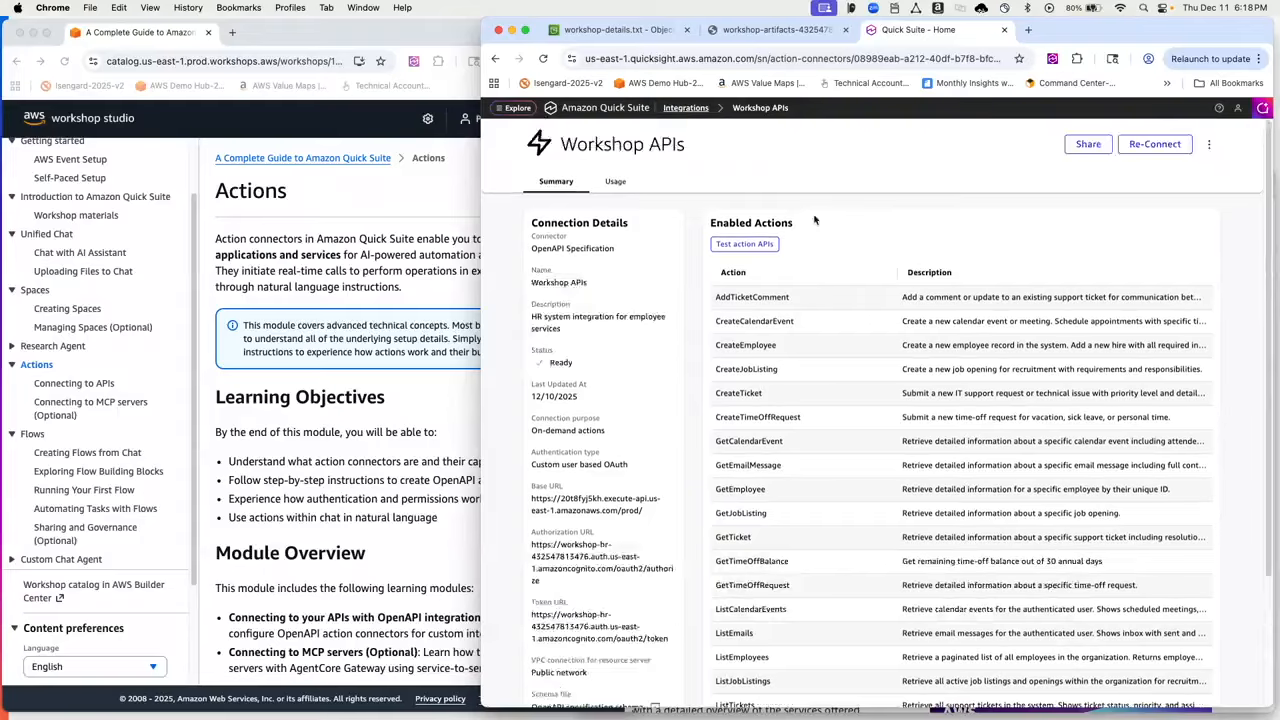
left_click(692, 110)
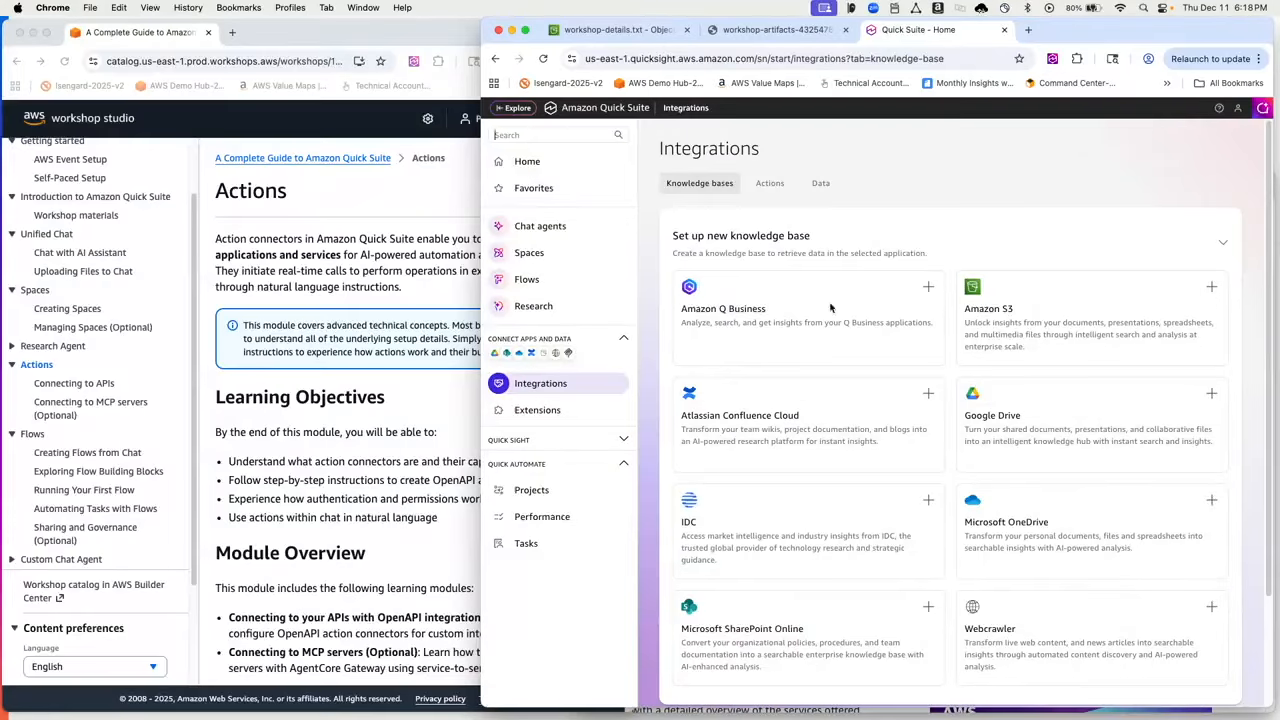
left_click(770, 182)
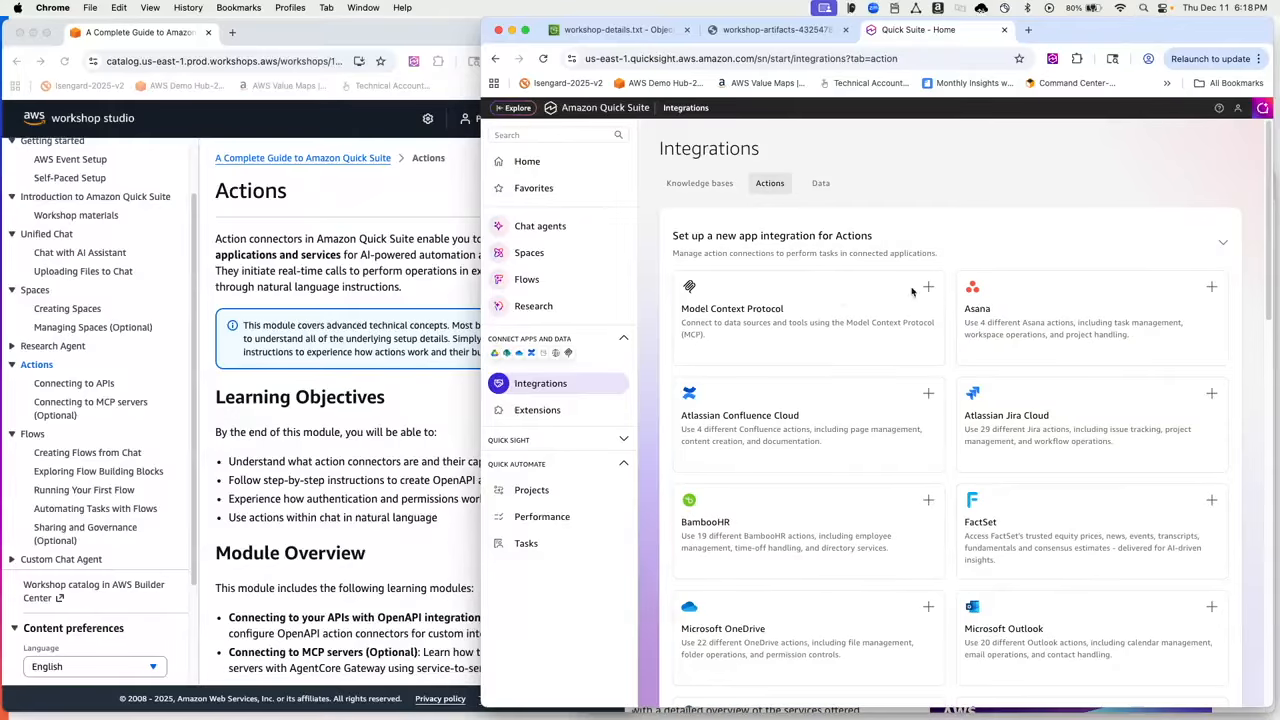
left_click(929, 287)
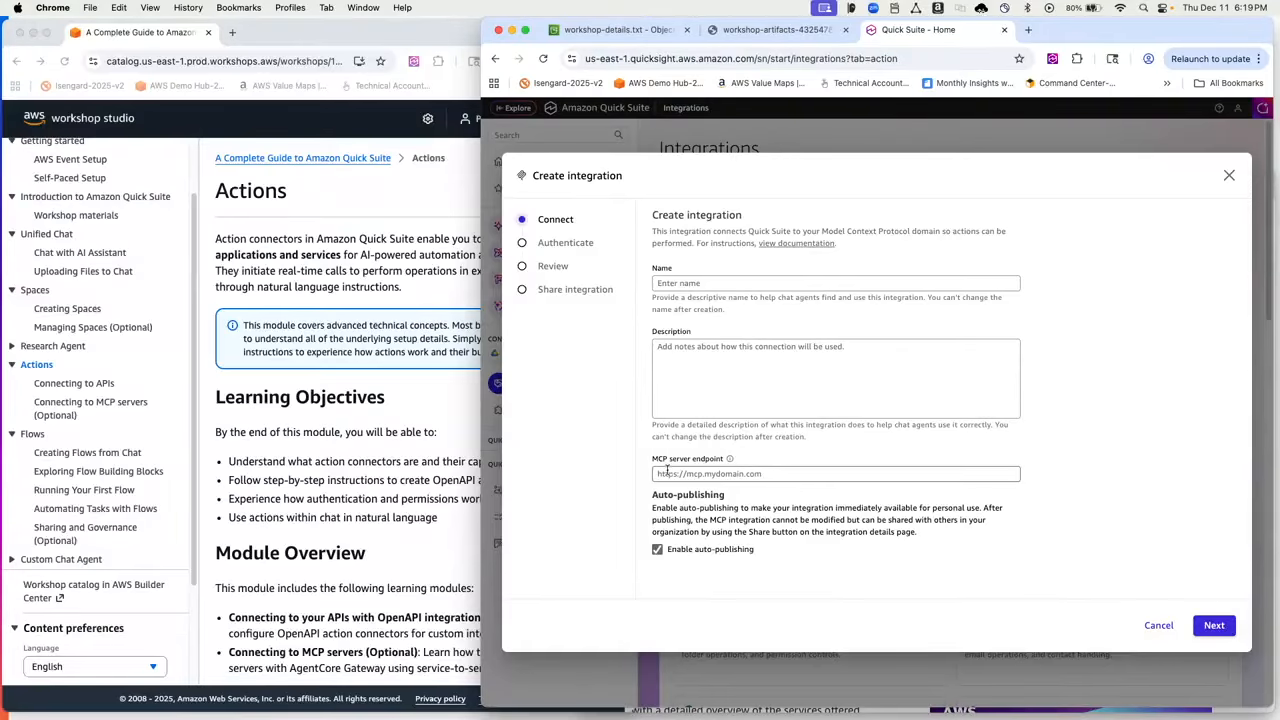
left_click(780, 30)
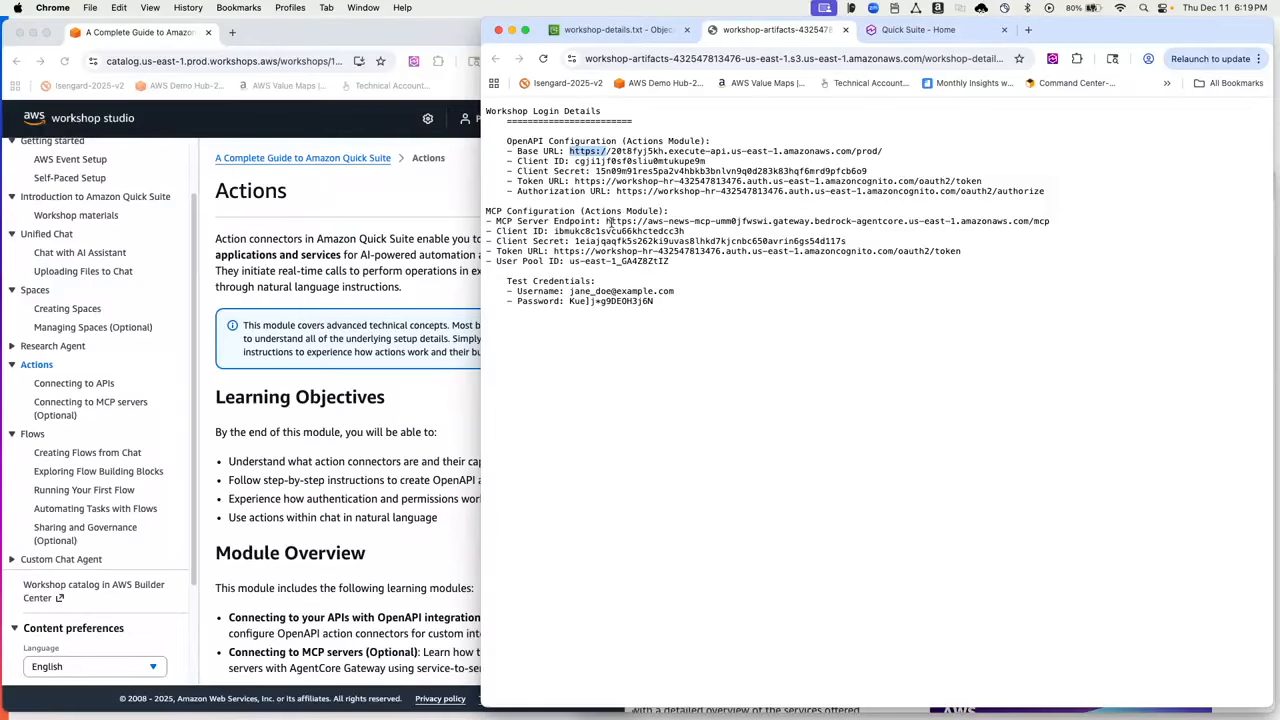
left_click(912, 30)
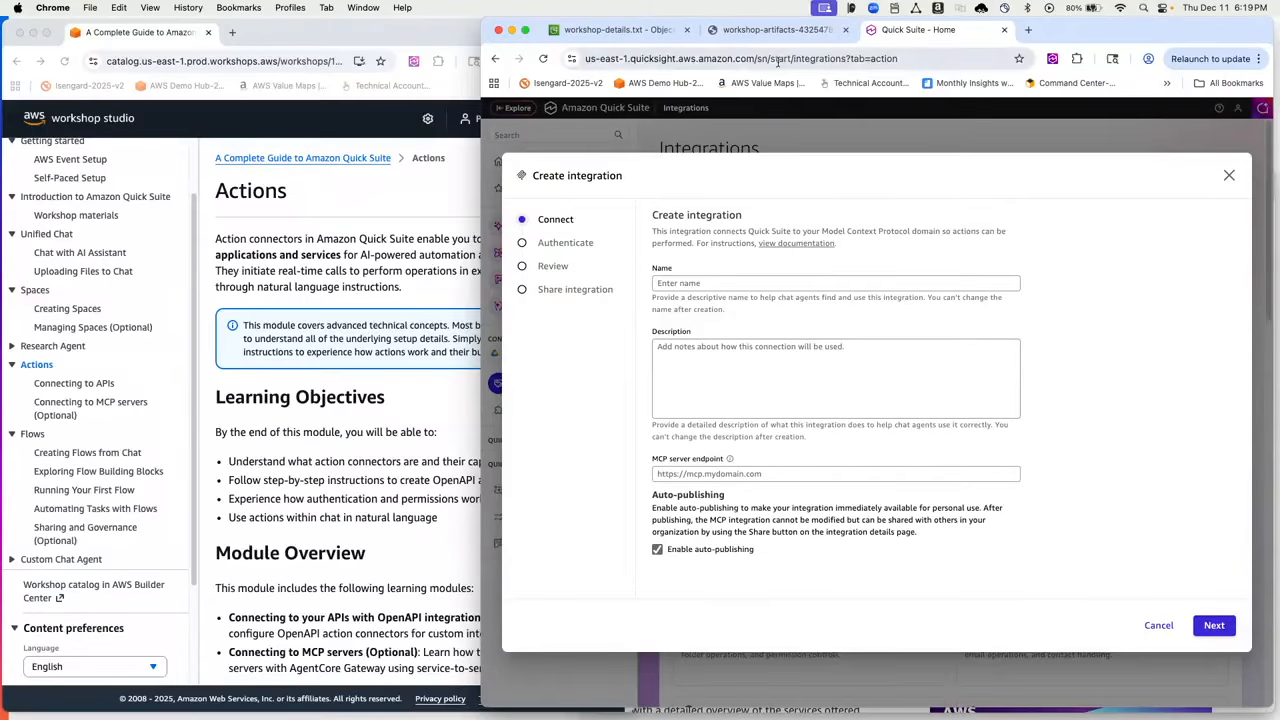
left_click(795, 33)
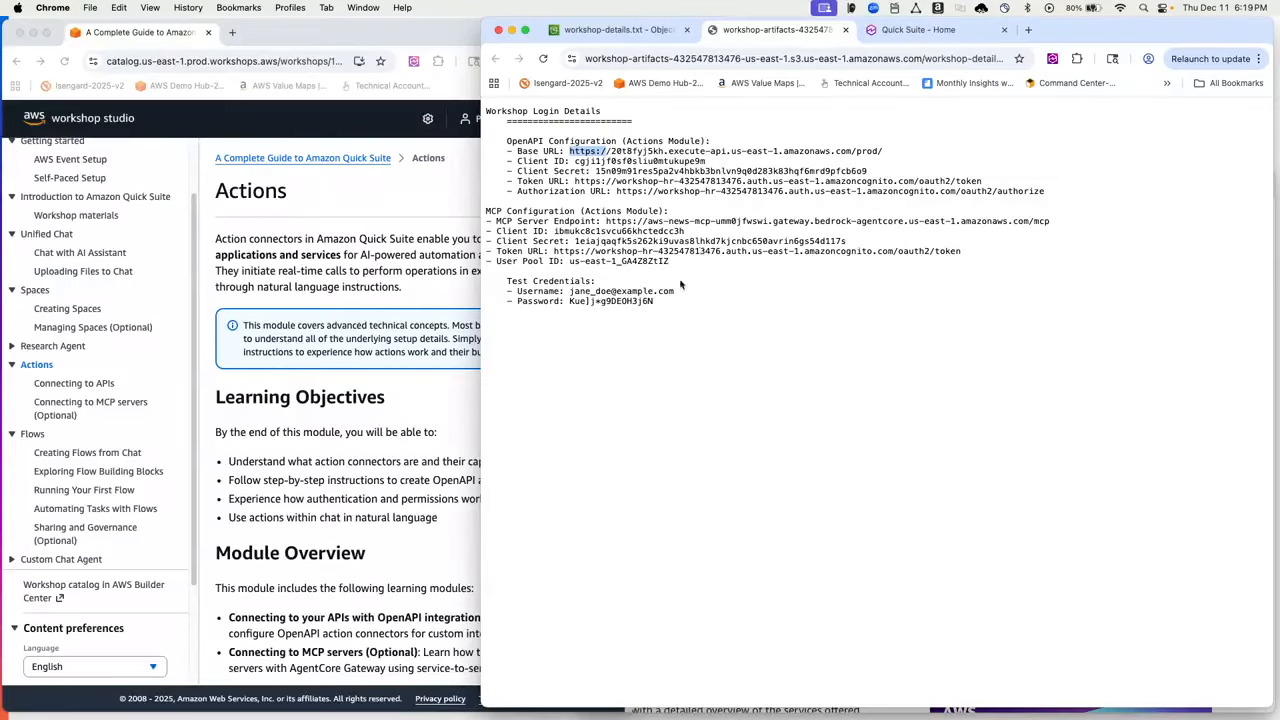
left_click_drag(676, 291, 576, 292)
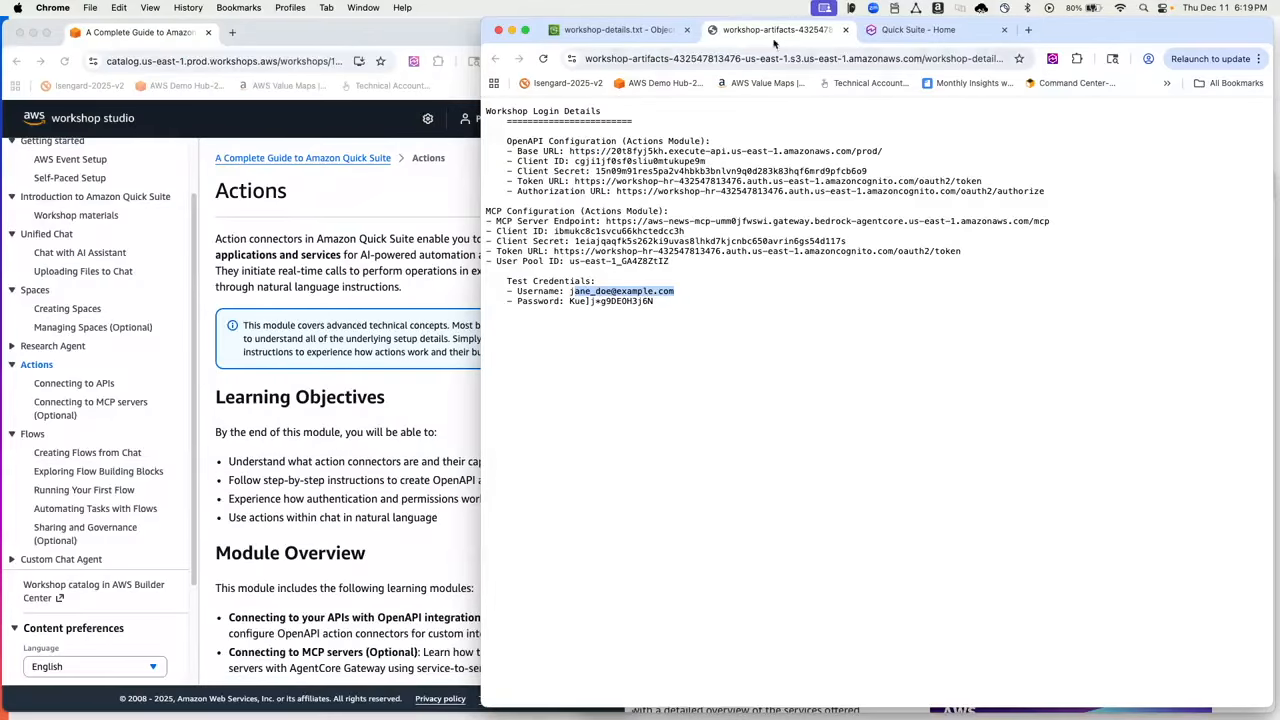
left_click(911, 33)
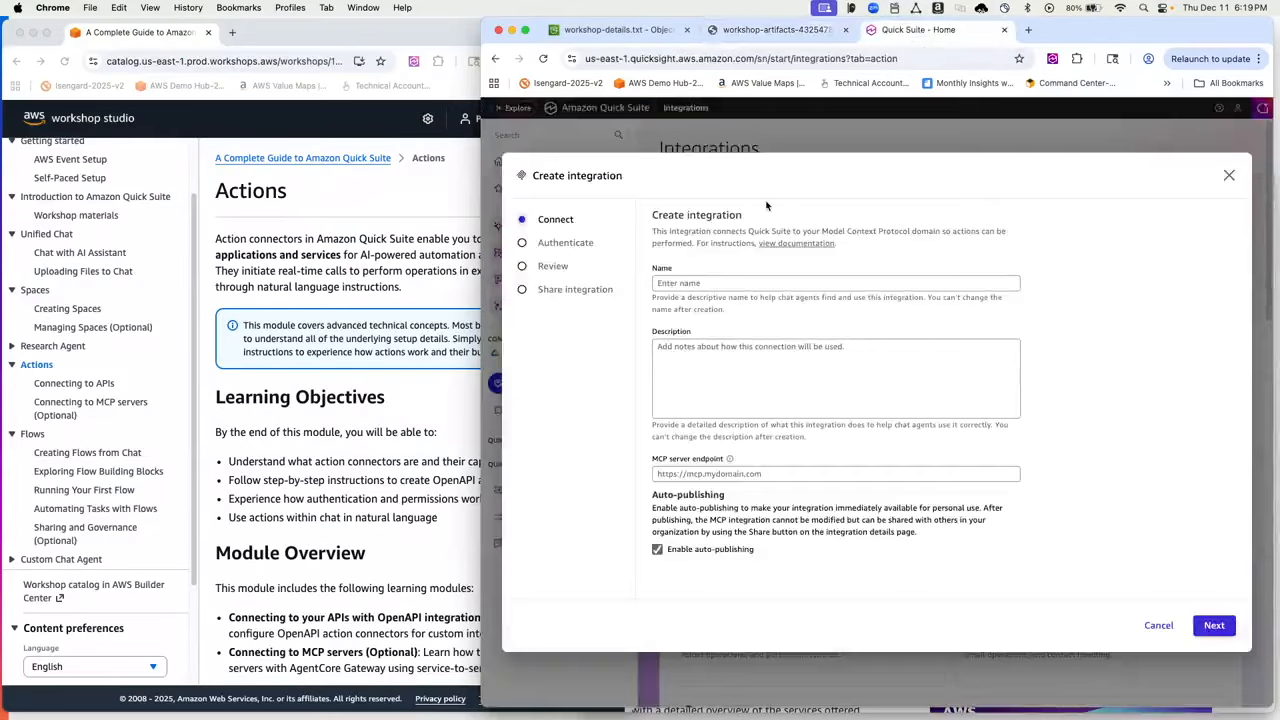
left_click(1157, 626)
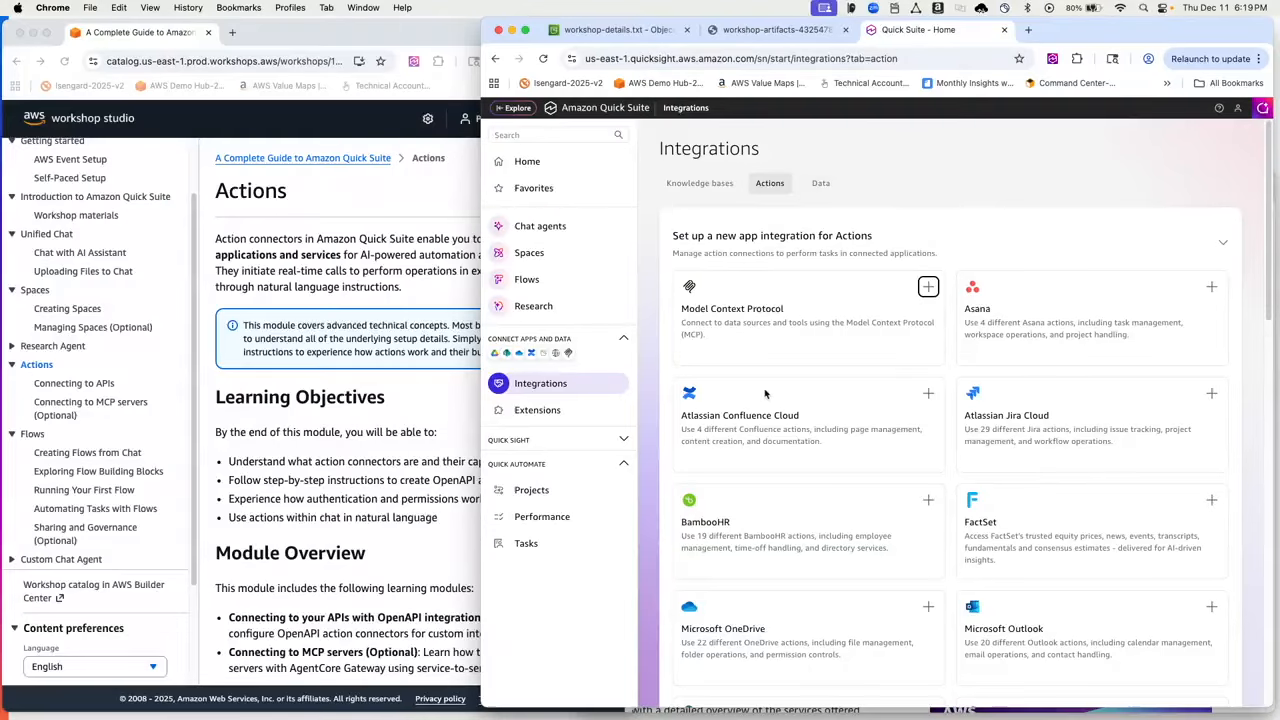
Open the existing AWS News MCP integration and examine its connection details and enabled action
scroll(766, 400, "down", 10)
scroll(787, 394, "down", 5)
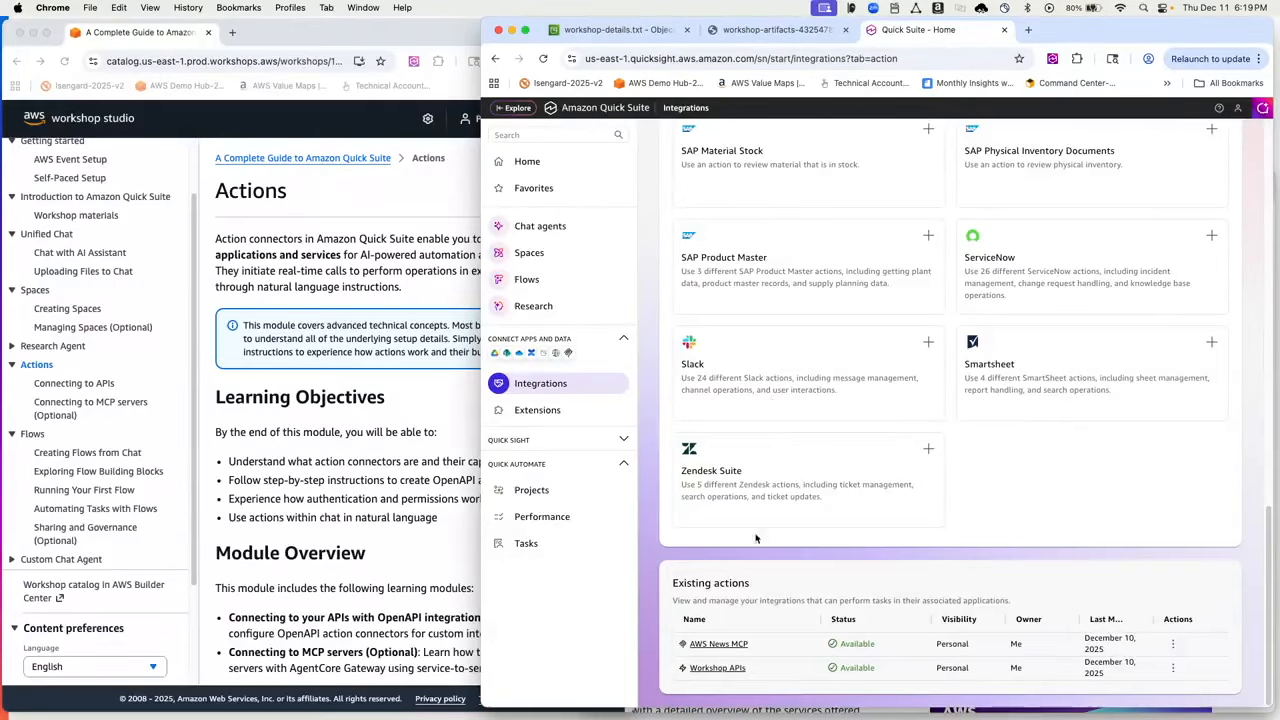
left_click(719, 644)
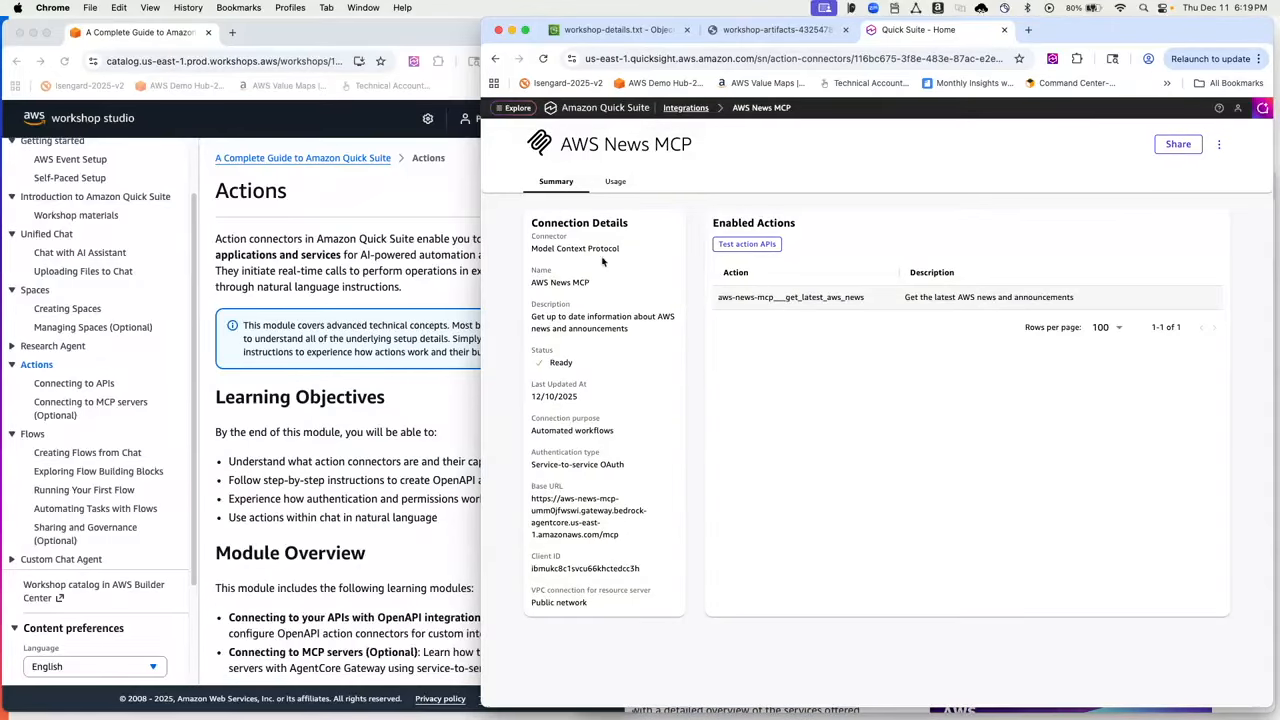
Test the aws-news-mcp___get_latest_aws_news action without a limit, read through its API response, and close the test
left_click(766, 248)
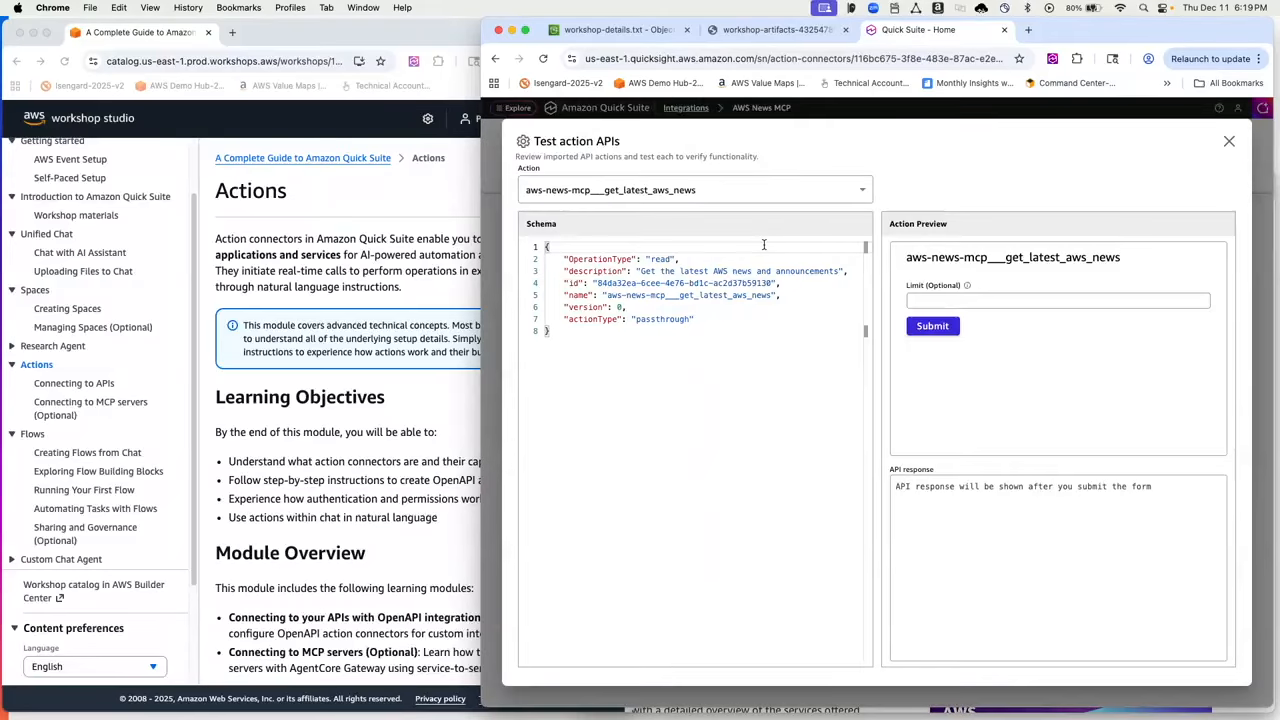
left_click(944, 328)
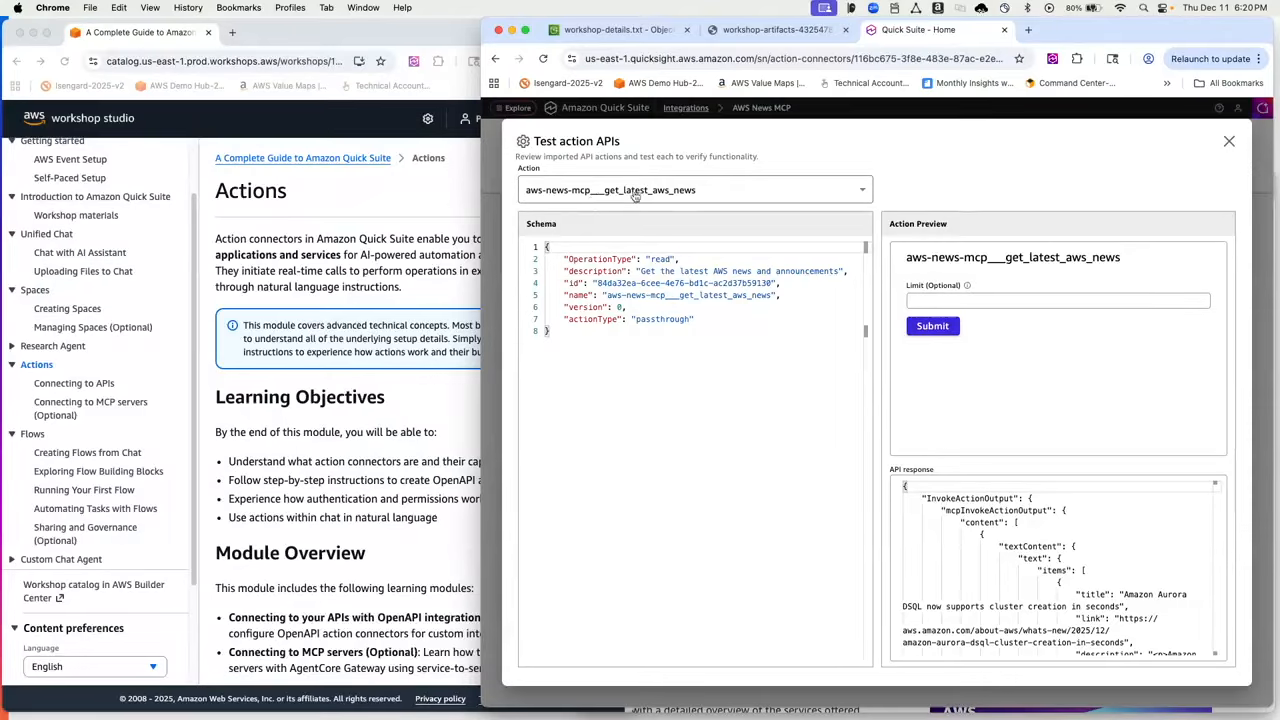
scroll(1076, 494, "down", 10)
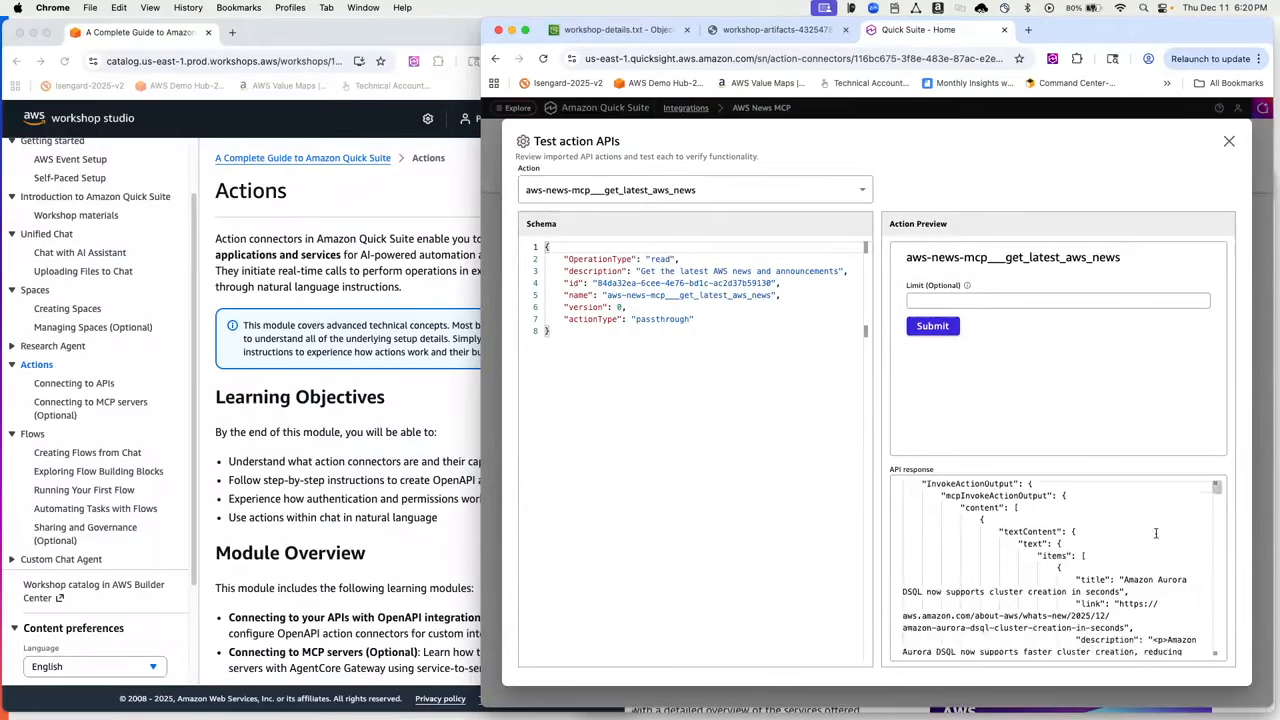
scroll(1160, 527, "down", 10)
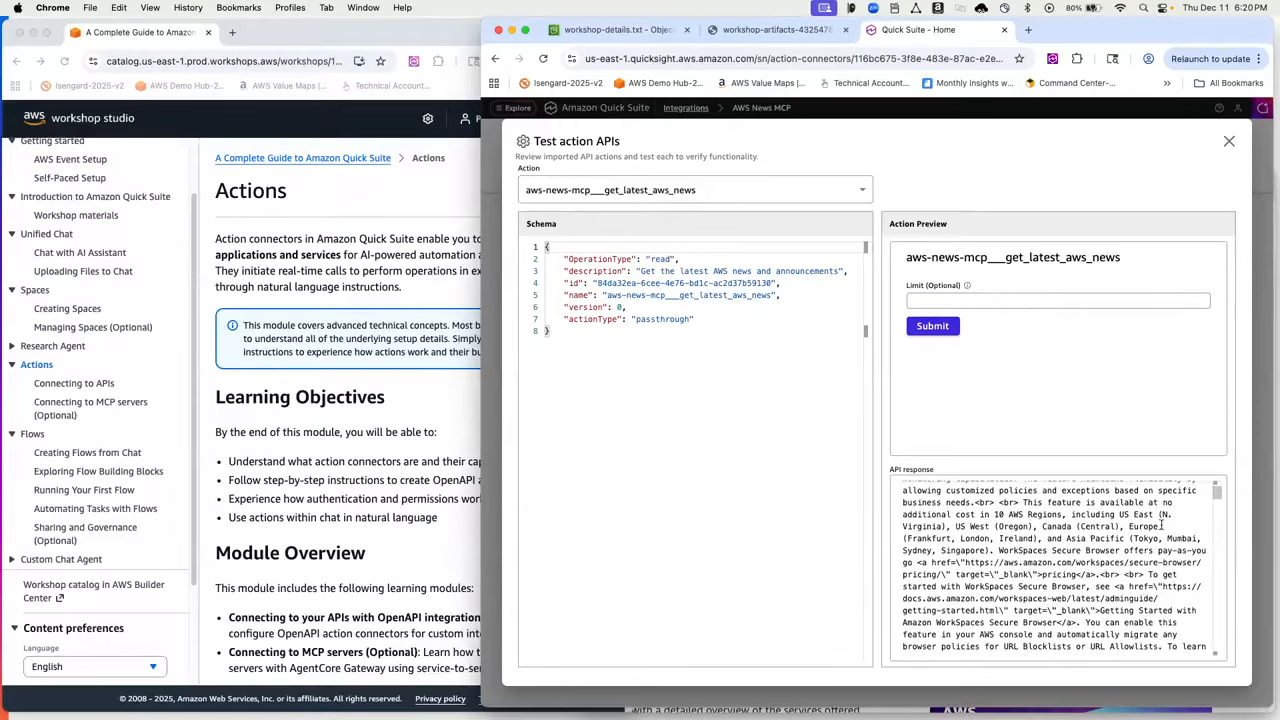
scroll(1160, 524, "down", 5)
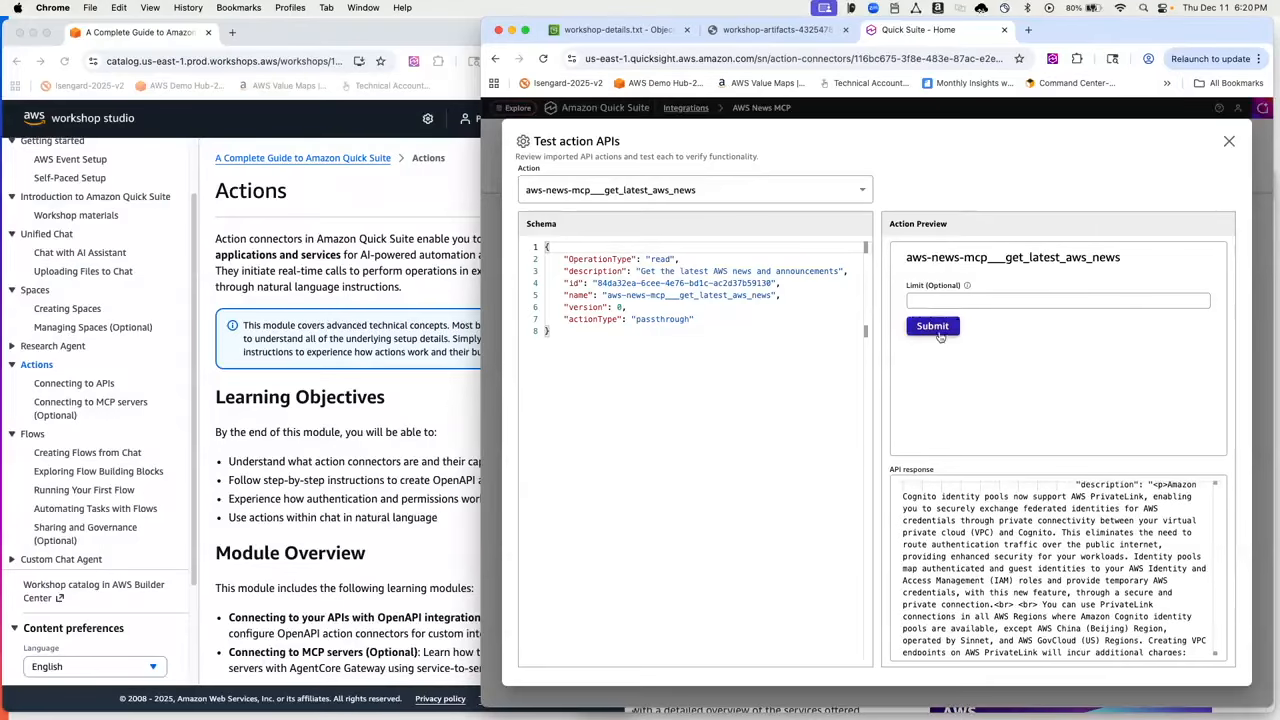
scroll(1136, 517, "down", 5)
scroll(1136, 517, "down", 10)
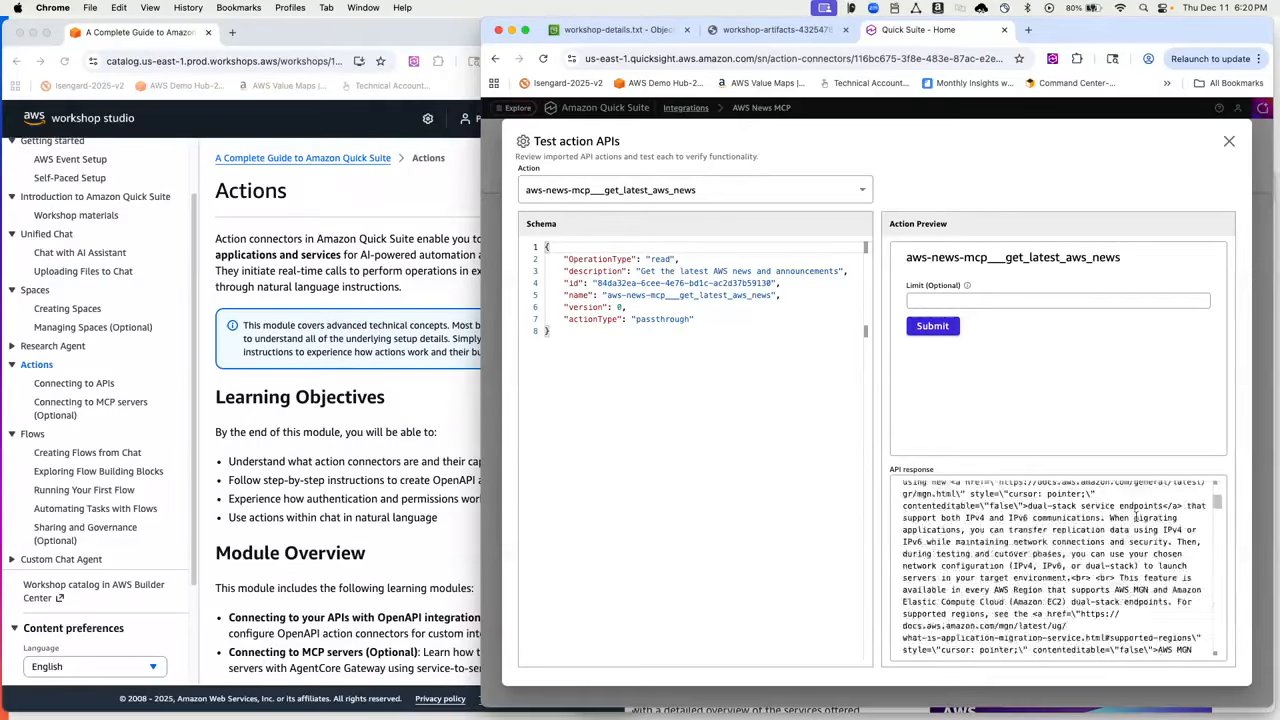
scroll(1136, 517, "down", 5)
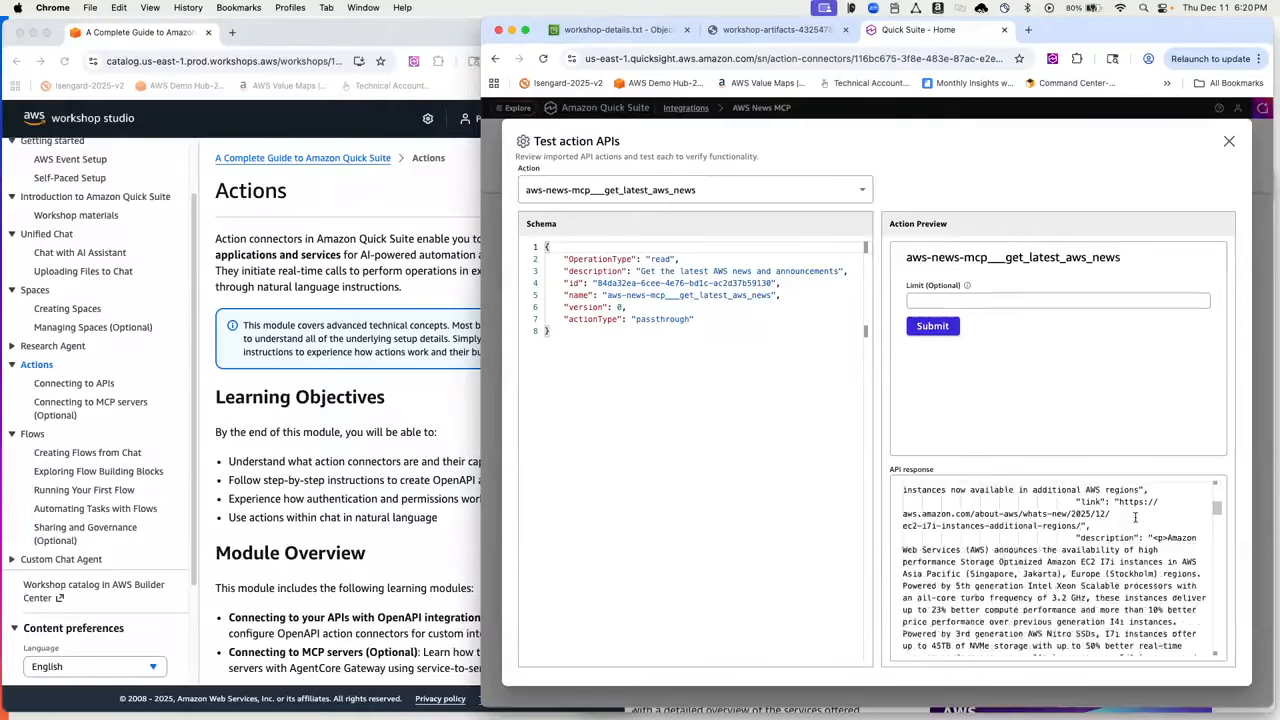
scroll(1136, 519, "down", 5)
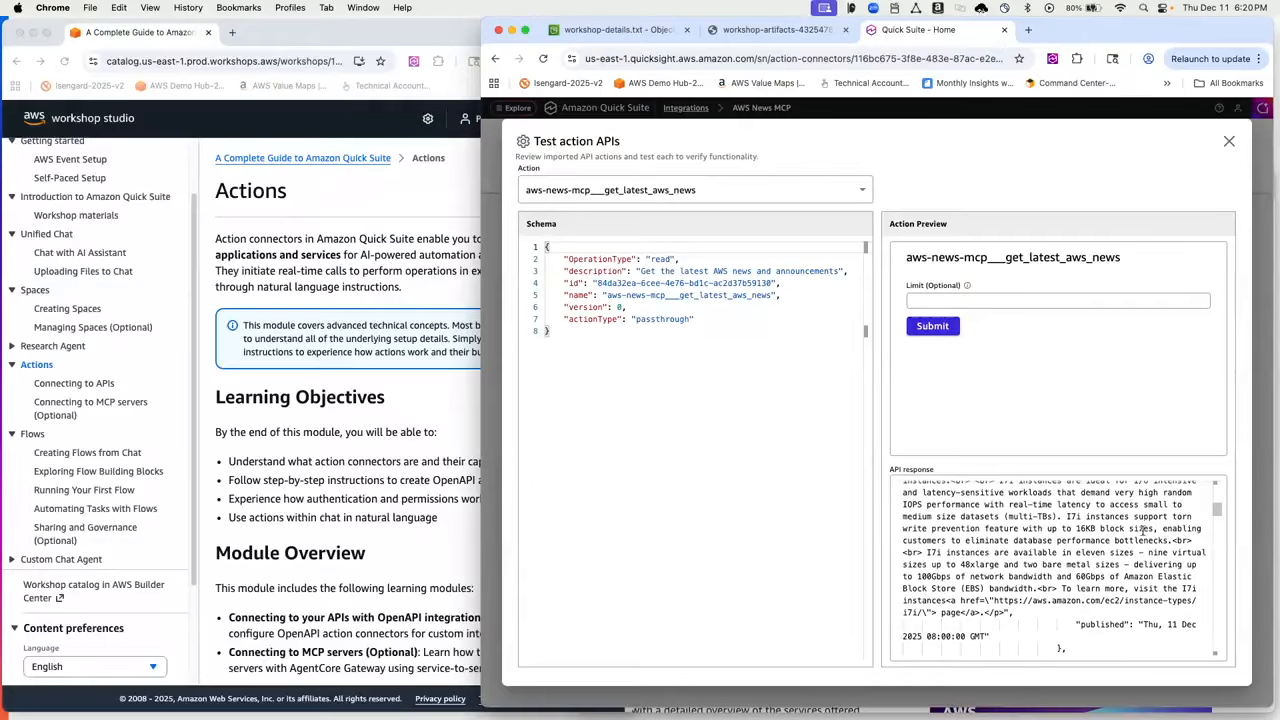
left_click(1229, 141)
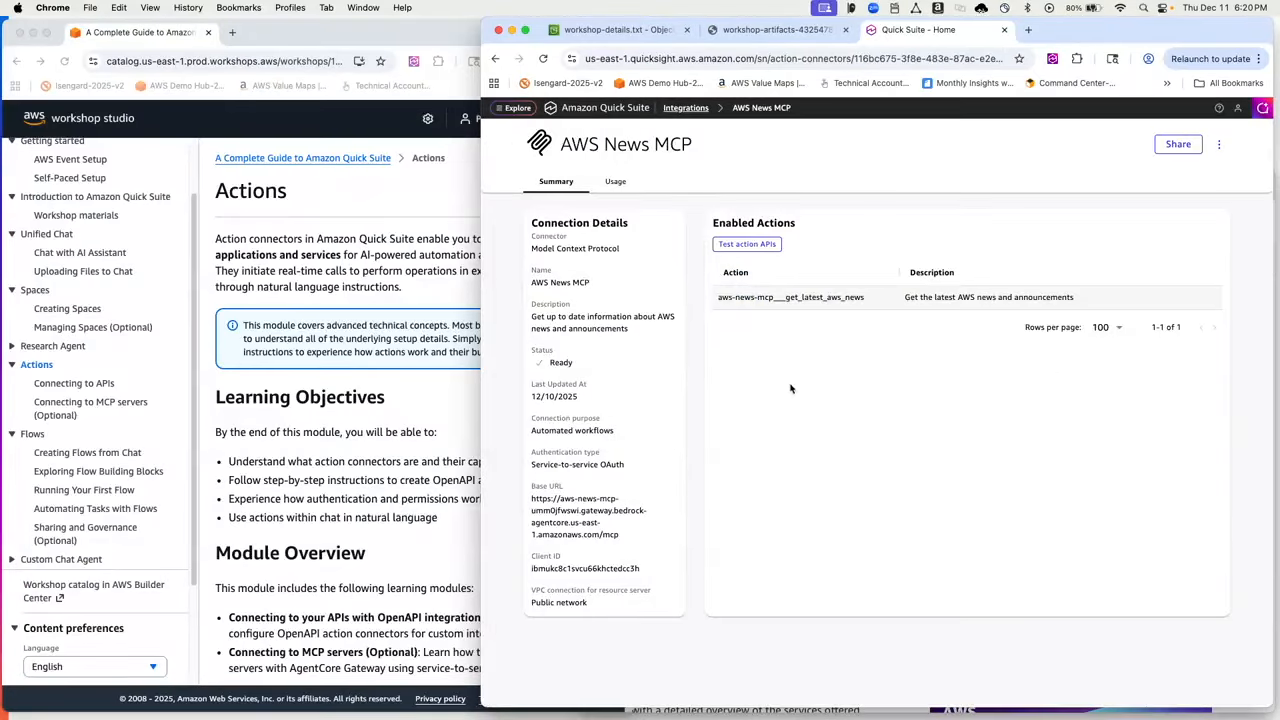
Return to Integrations and open the Latest AWS Announcements Recap conversation from the chat assistant's history
left_click(686, 107)
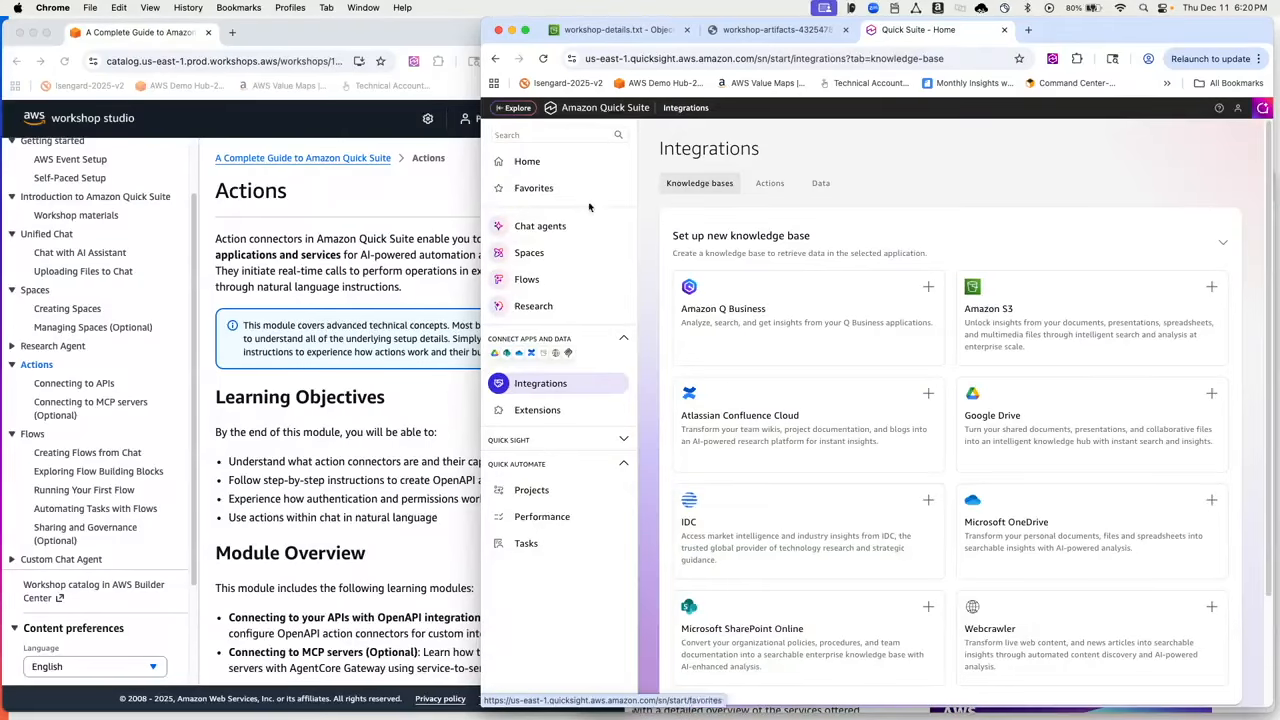
left_click(1262, 108)
left_click(1151, 651)
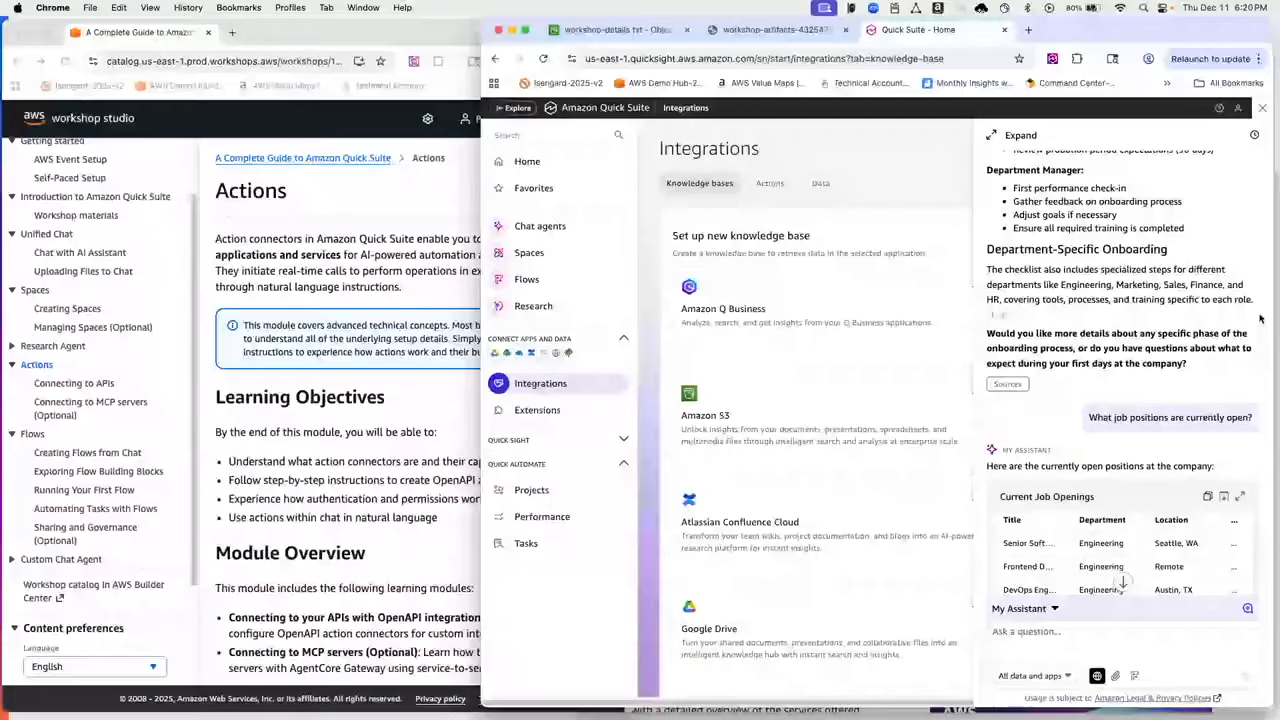
left_click(1254, 133)
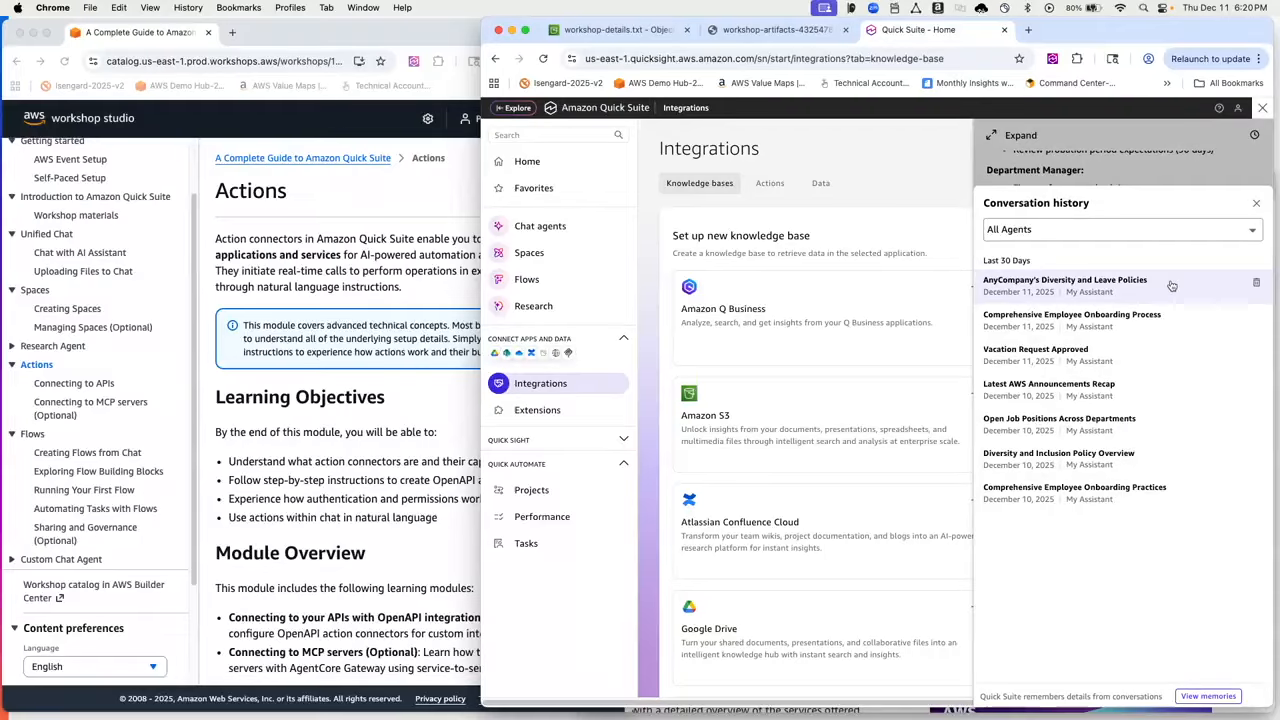
left_click(1095, 388)
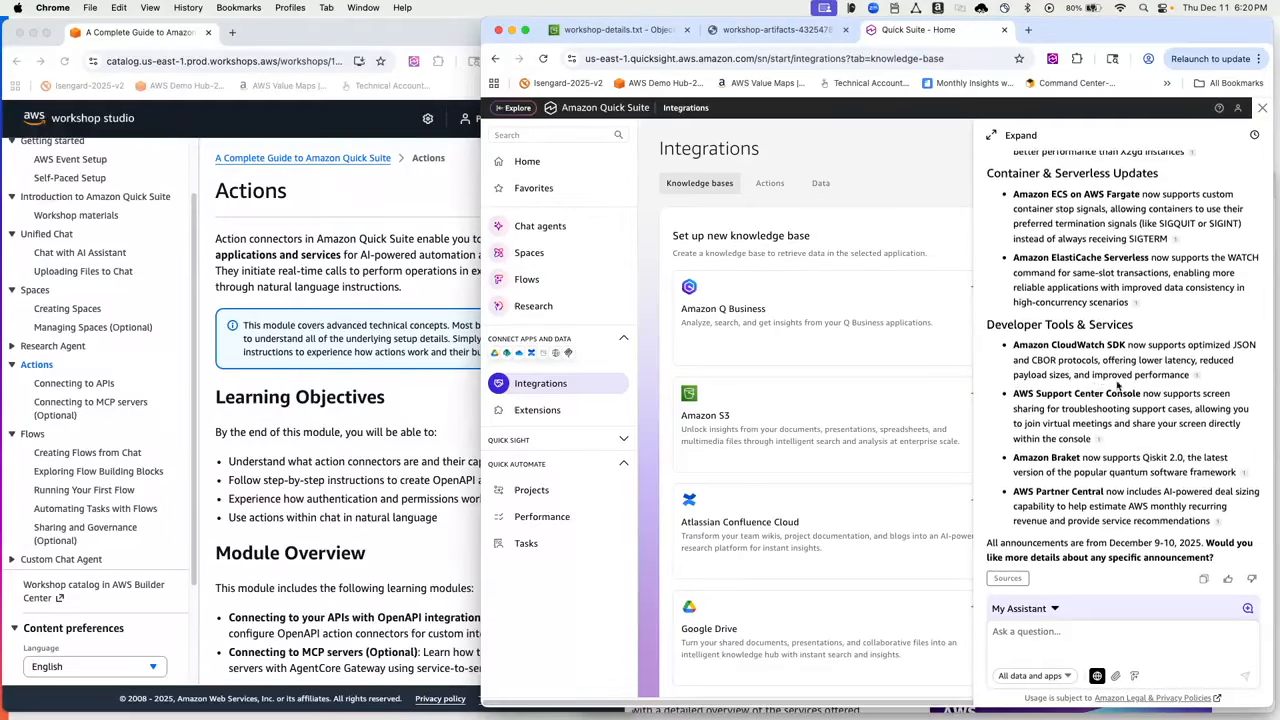
Read the assistant's answer to "What's new in AWS this week?" and check which sources it used
scroll(1170, 414, "up", 3)
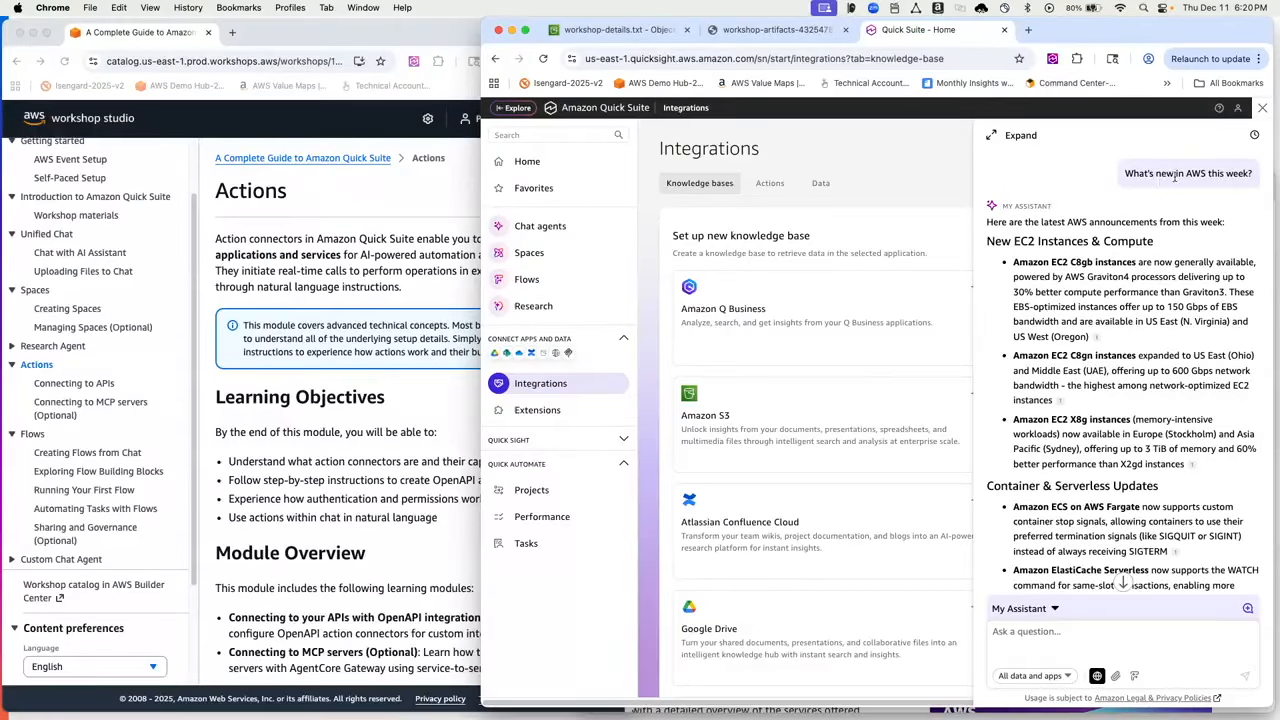
scroll(1101, 258, "down", 1)
scroll(1101, 258, "down", 2)
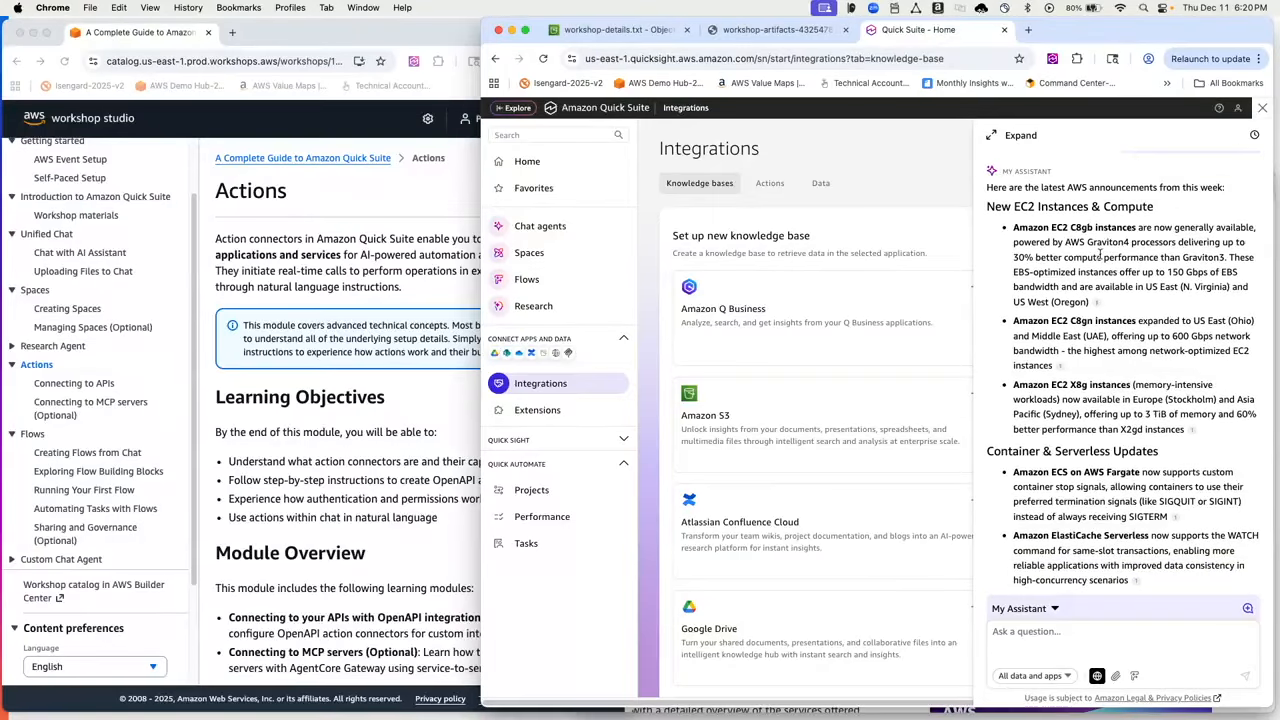
scroll(1101, 254, "down", 1)
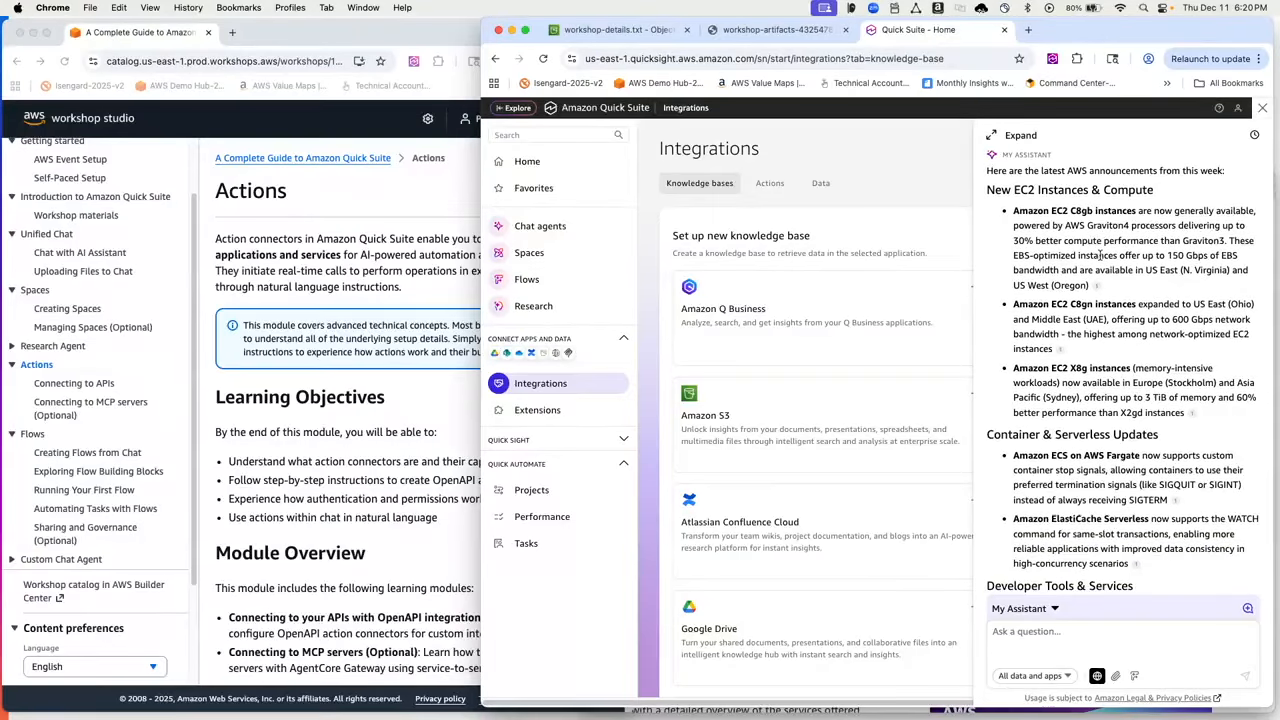
scroll(1060, 212, "down", 5)
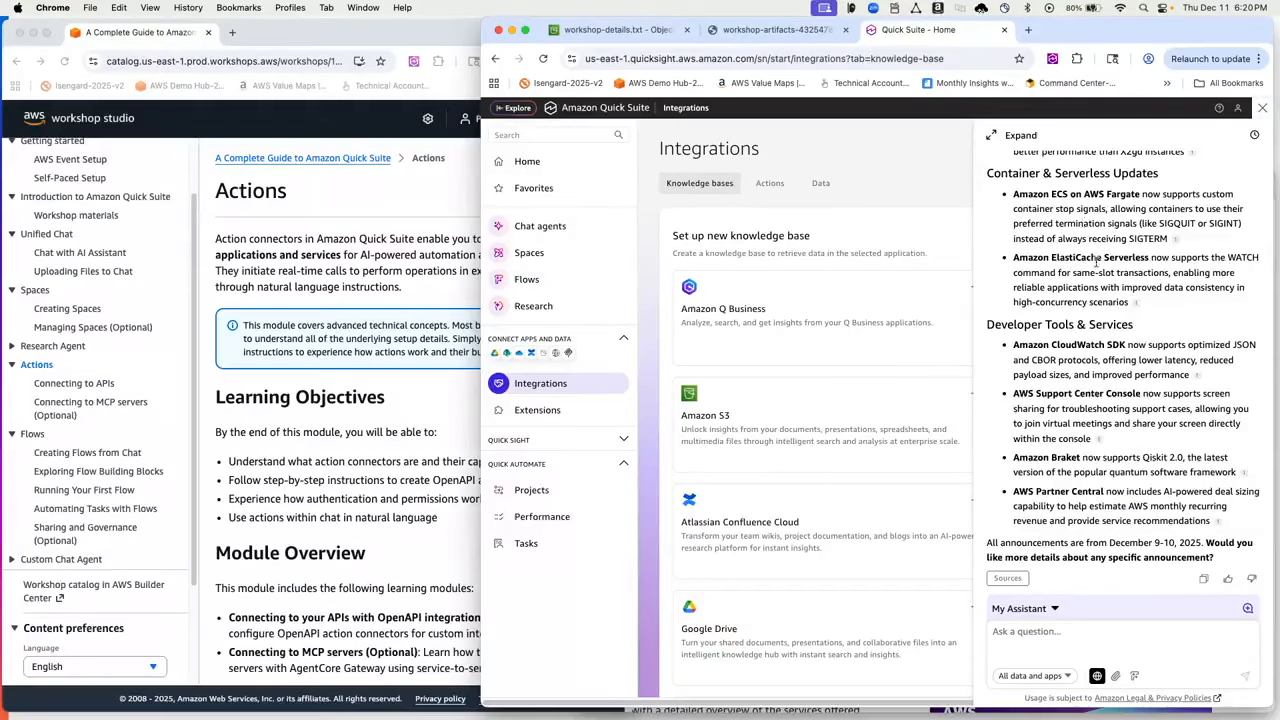
left_click(1008, 578)
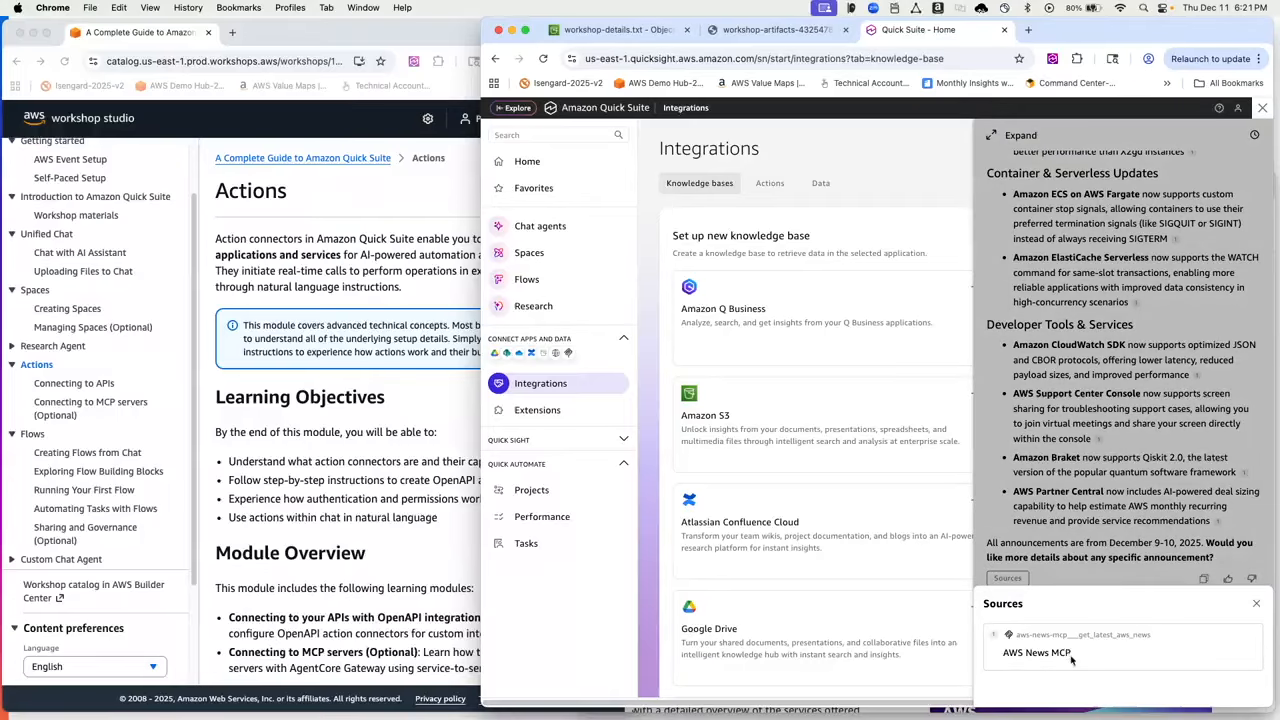
left_click_drag(1072, 655, 1002, 654)
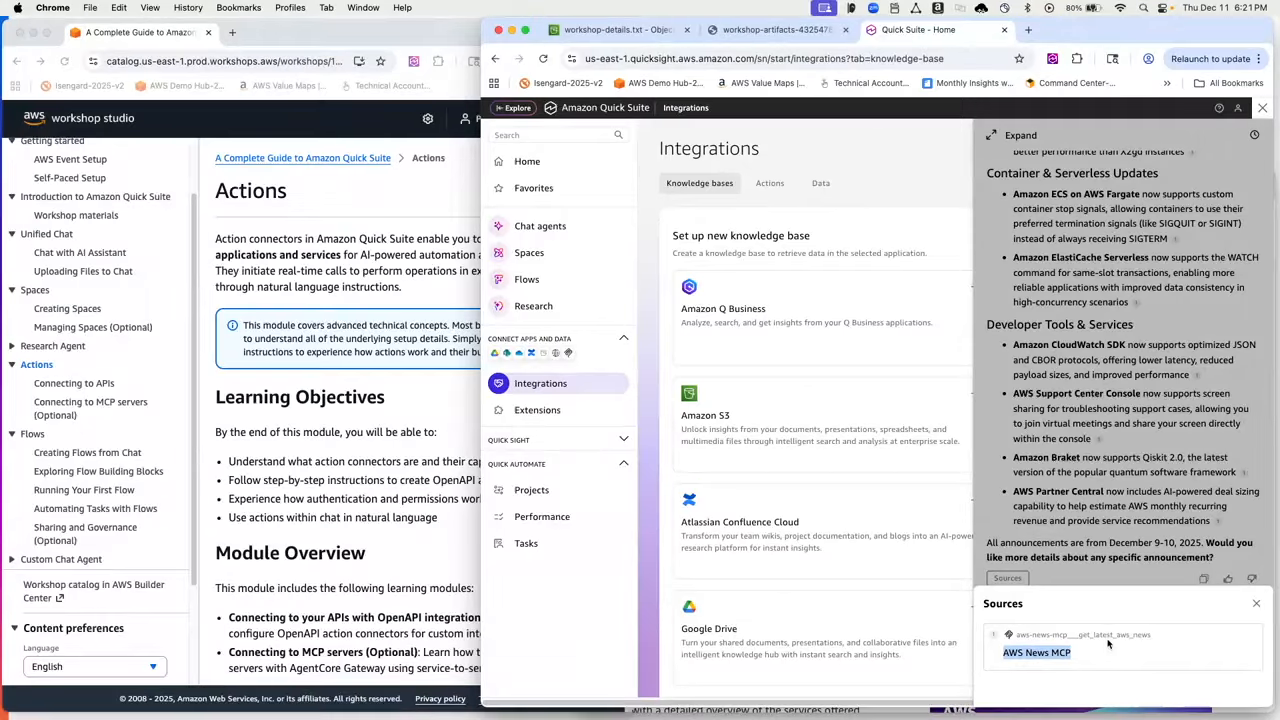
left_click(1258, 605)
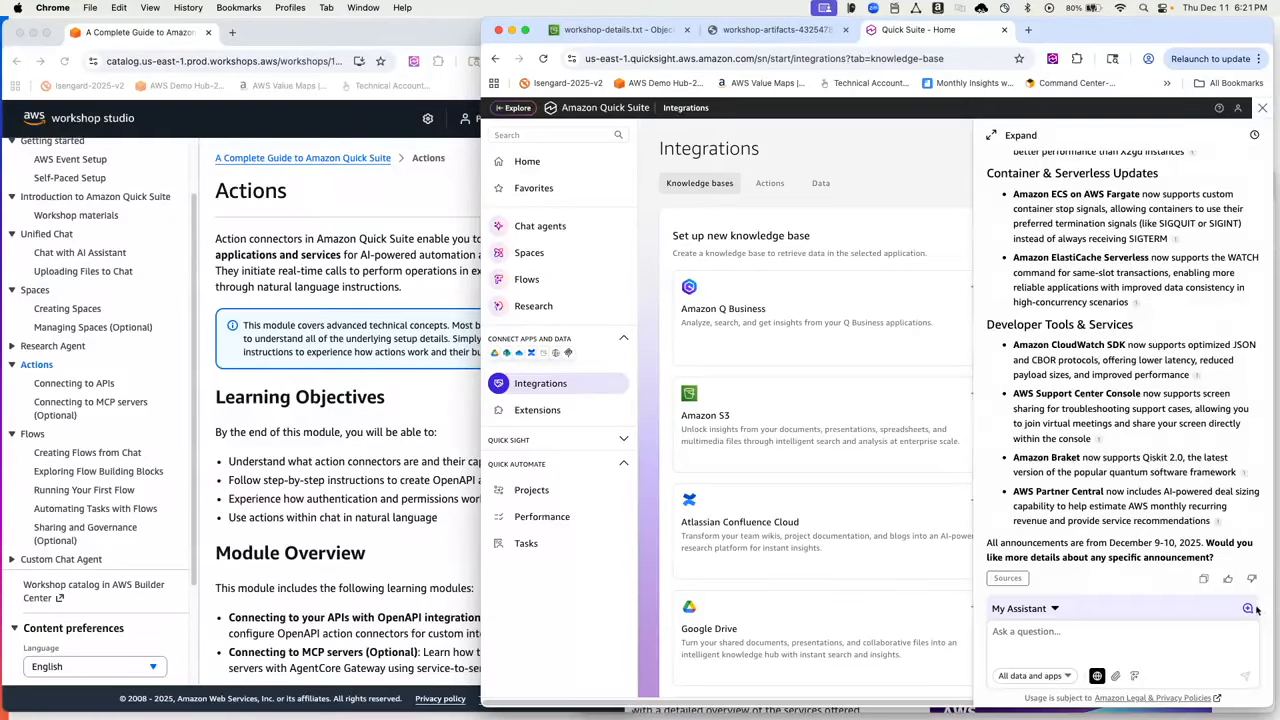
Open the Connecting to APIs page in the workshop guide and read through to Step 6: Use Natural Language Interactions
left_click(441, 391)
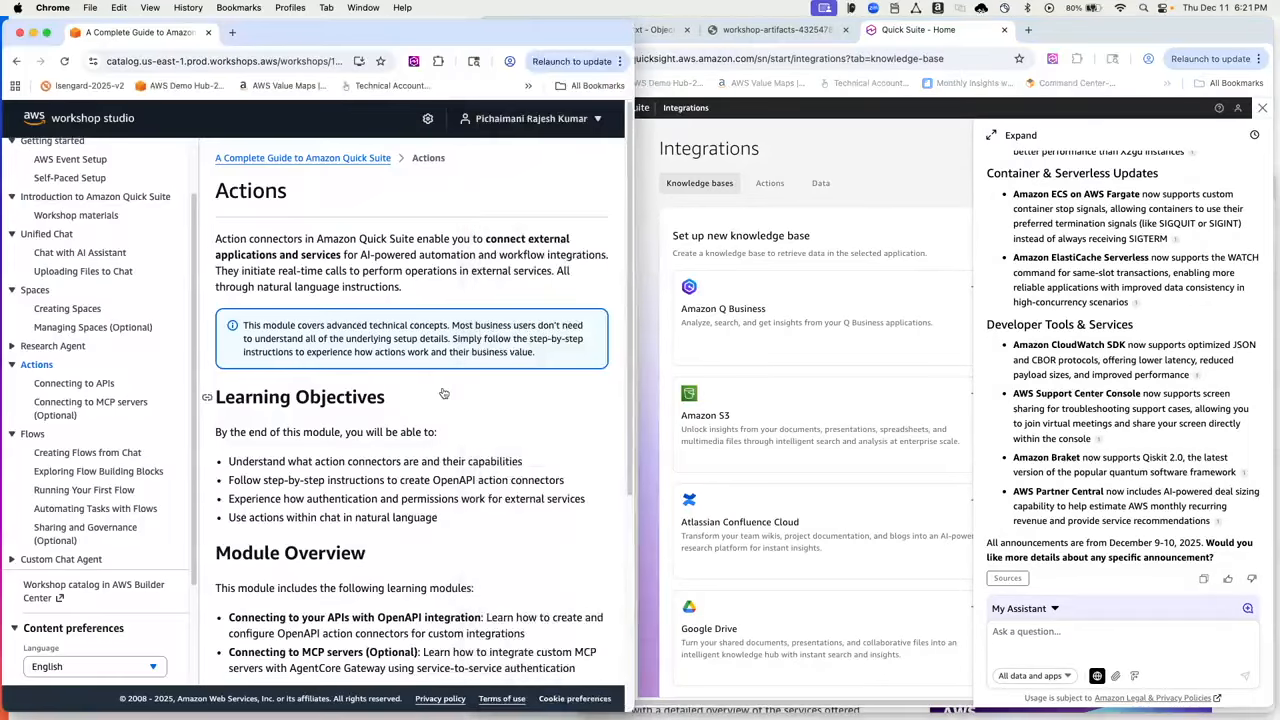
left_click(94, 384)
scroll(428, 474, "down", 10)
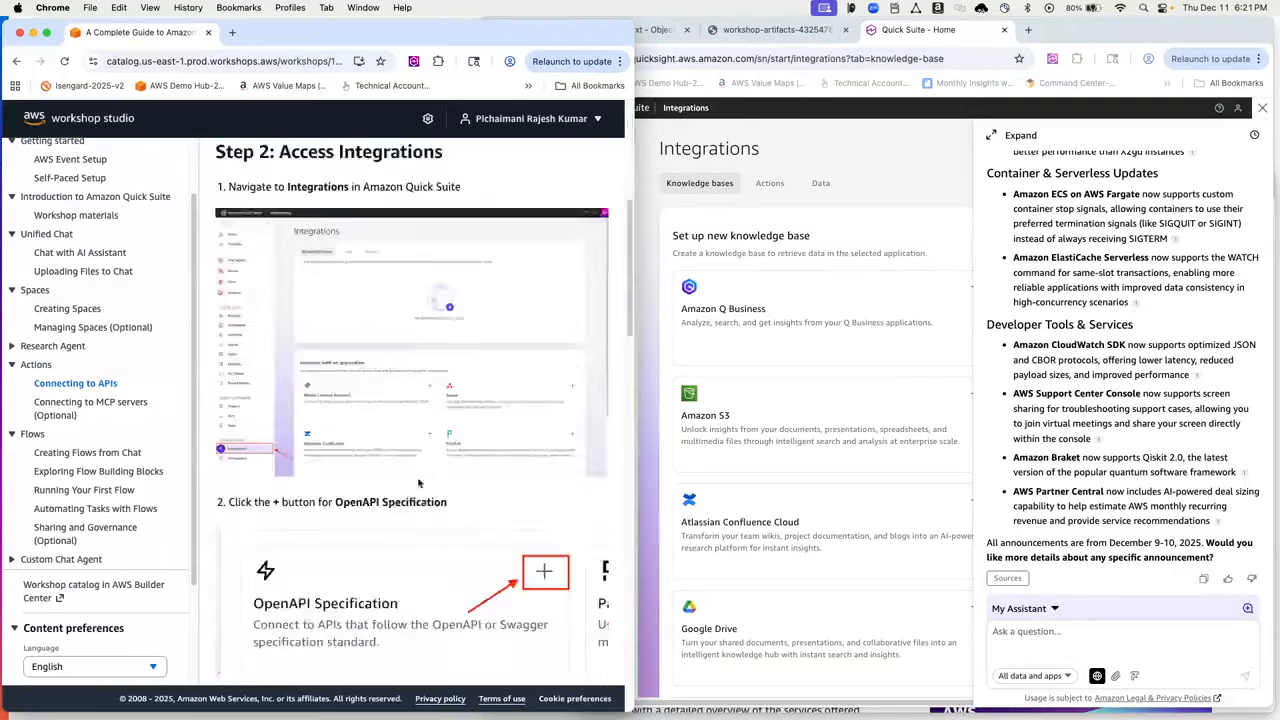
scroll(428, 474, "down", 8)
scroll(430, 473, "down", 8)
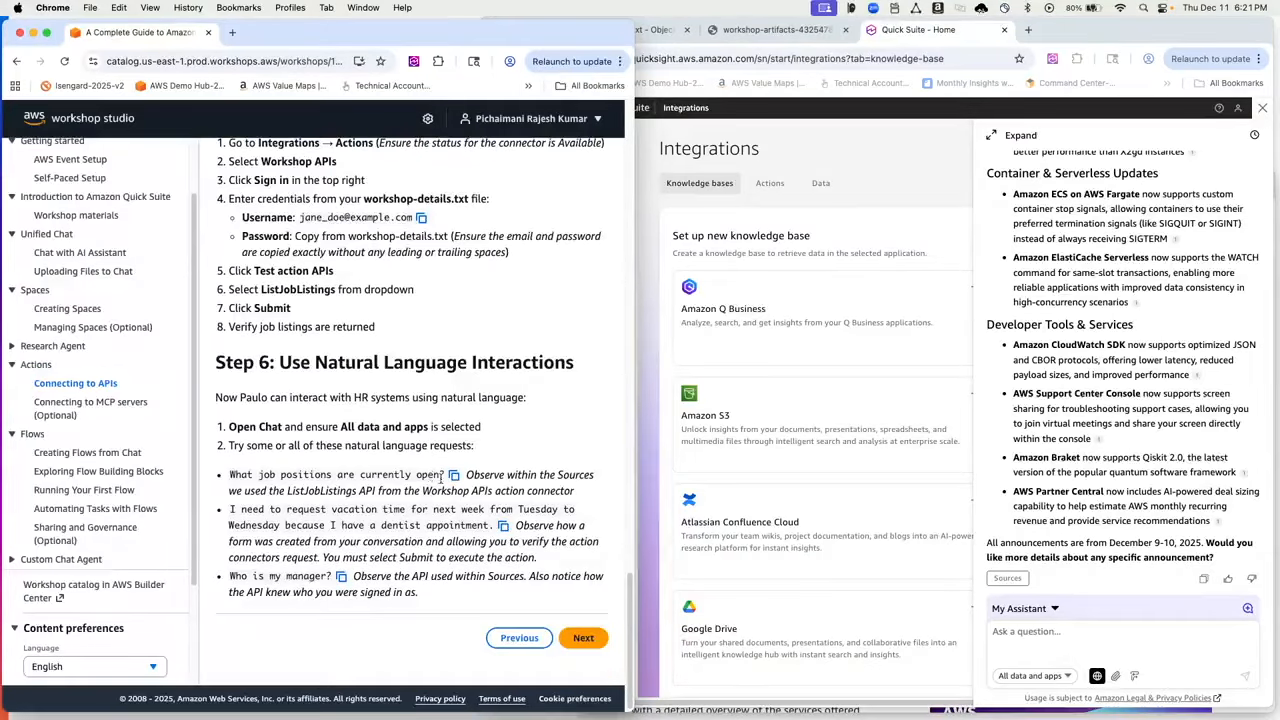
Copy the sample request "What job positions are currently open?" from the workshop guide, ask it in the assistant chat, and review the answer
left_click(455, 477)
left_click(1062, 630)
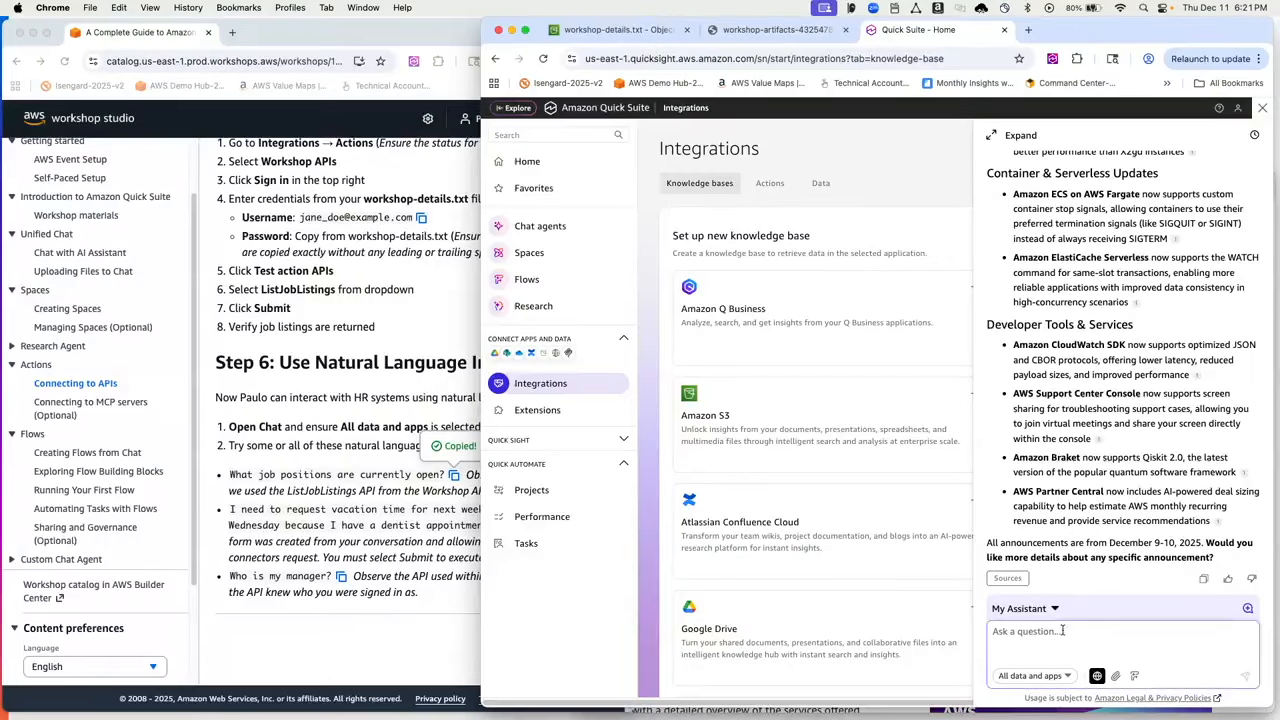
right_click(1062, 630)
left_click(1100, 560)
left_click(1245, 676)
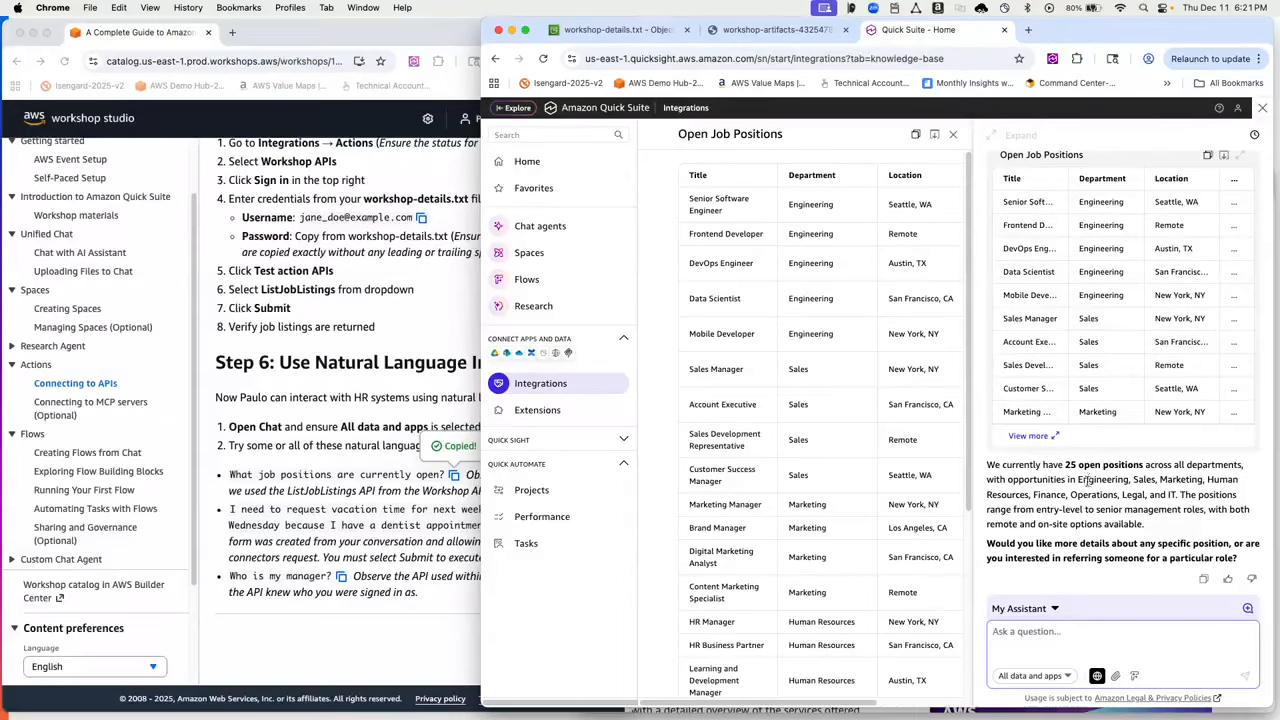
scroll(1043, 466, "up", 5)
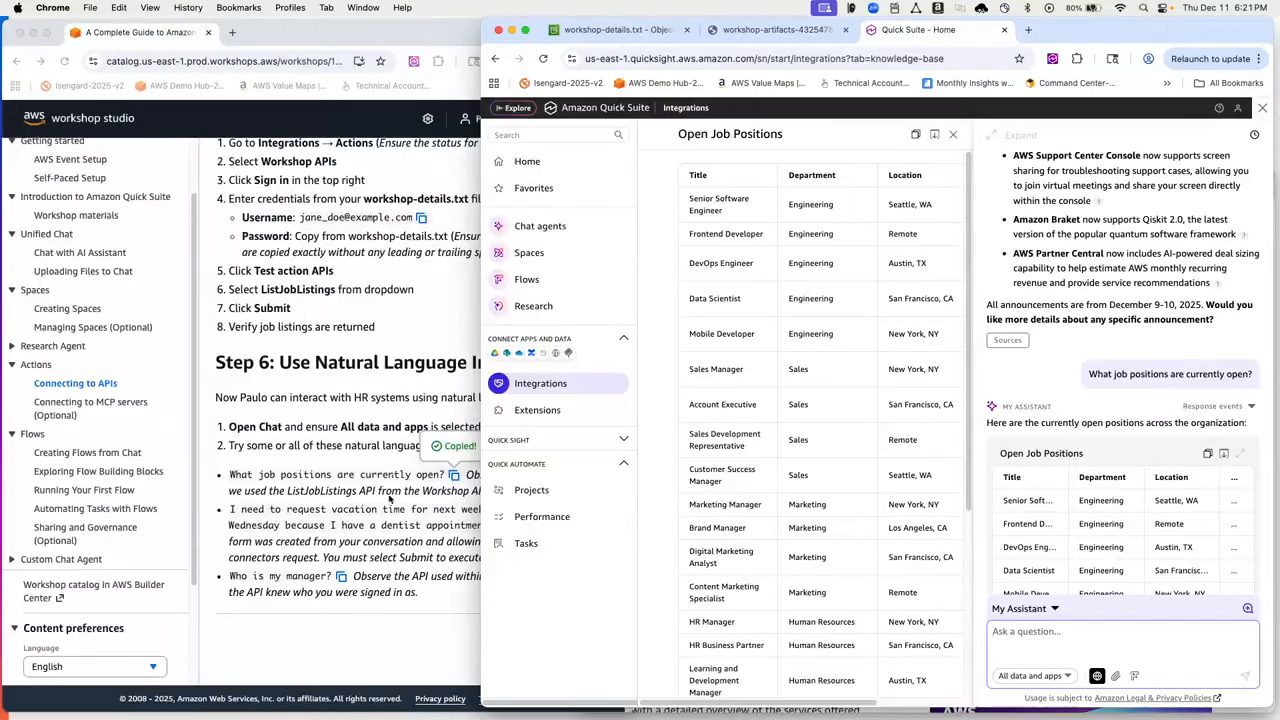
Send the guide's sample vacation request for next week, Tuesday to Wednesday, for a dentist appointment, and submit the proposed CreateTimeOffRequest action
left_click(459, 537)
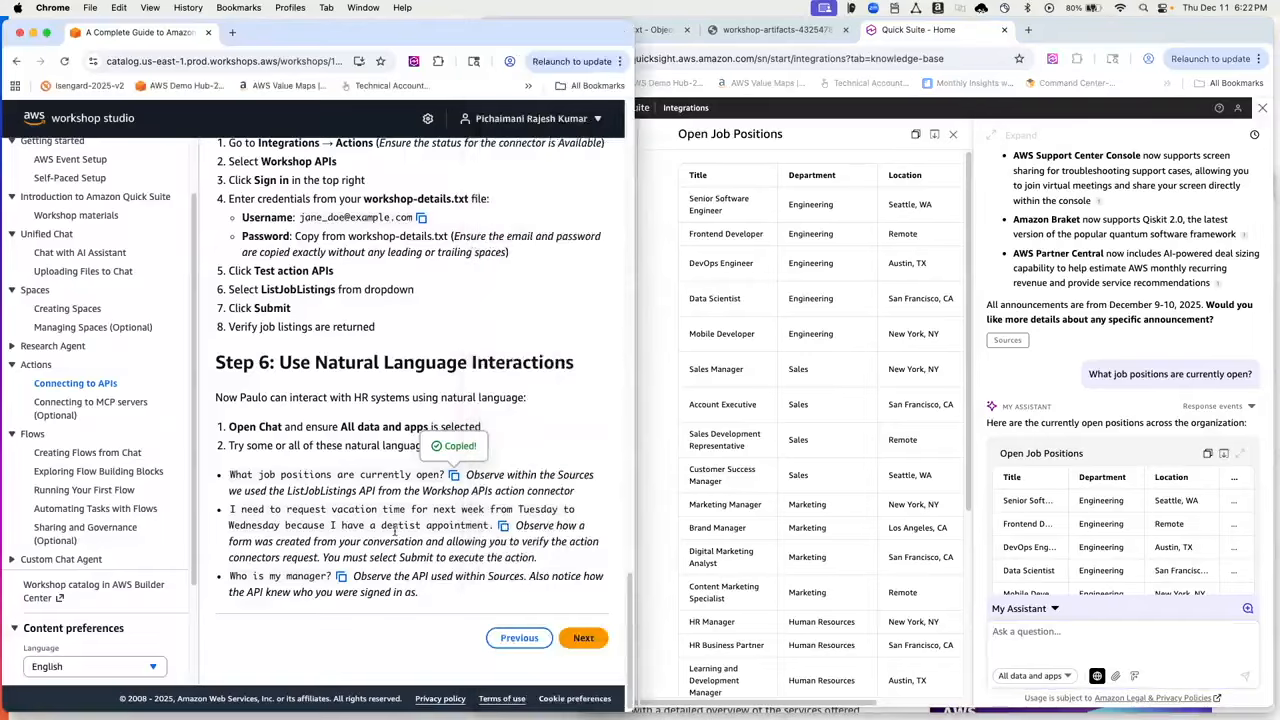
left_click(505, 527)
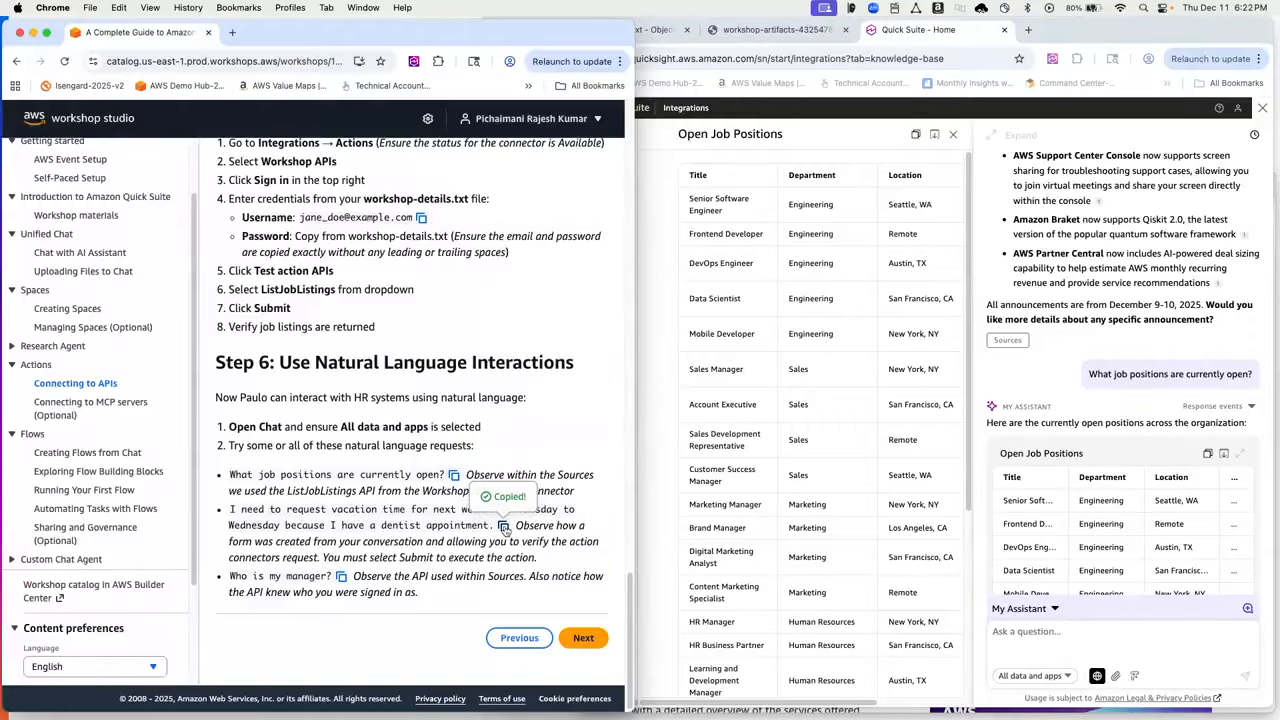
left_click(1045, 645)
right_click(1046, 640)
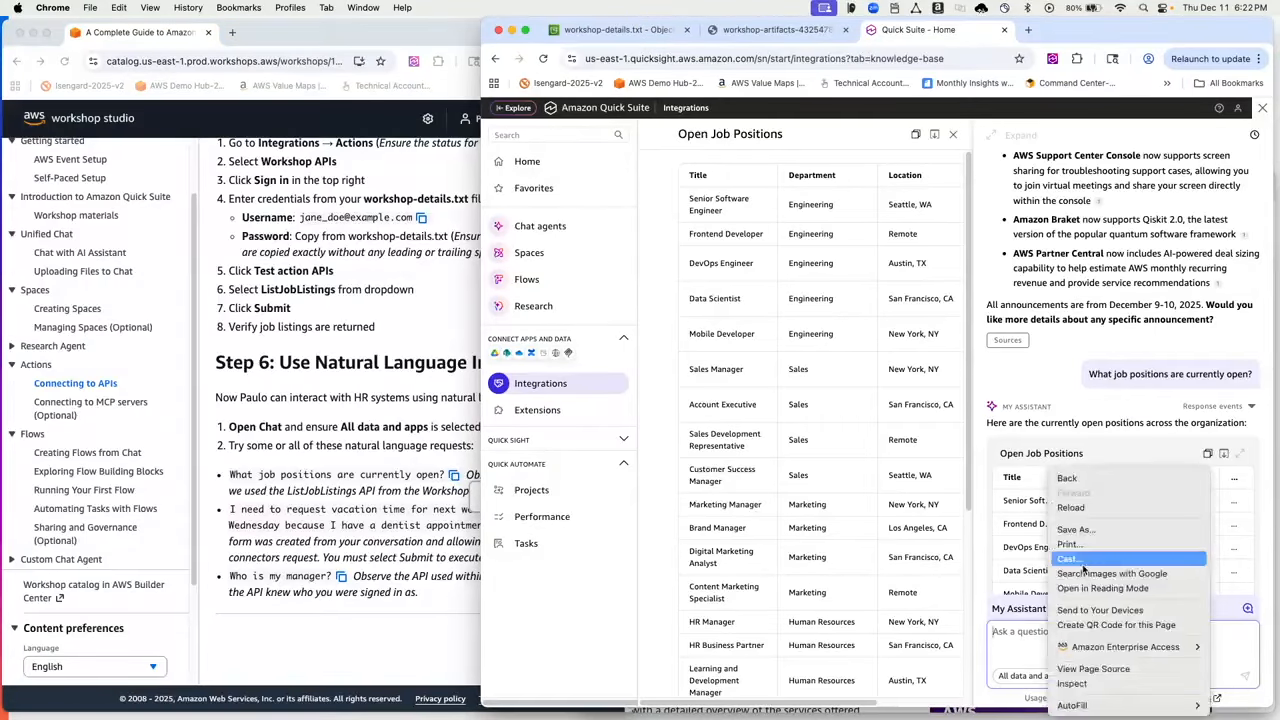
left_click(1016, 643)
right_click(1017, 645)
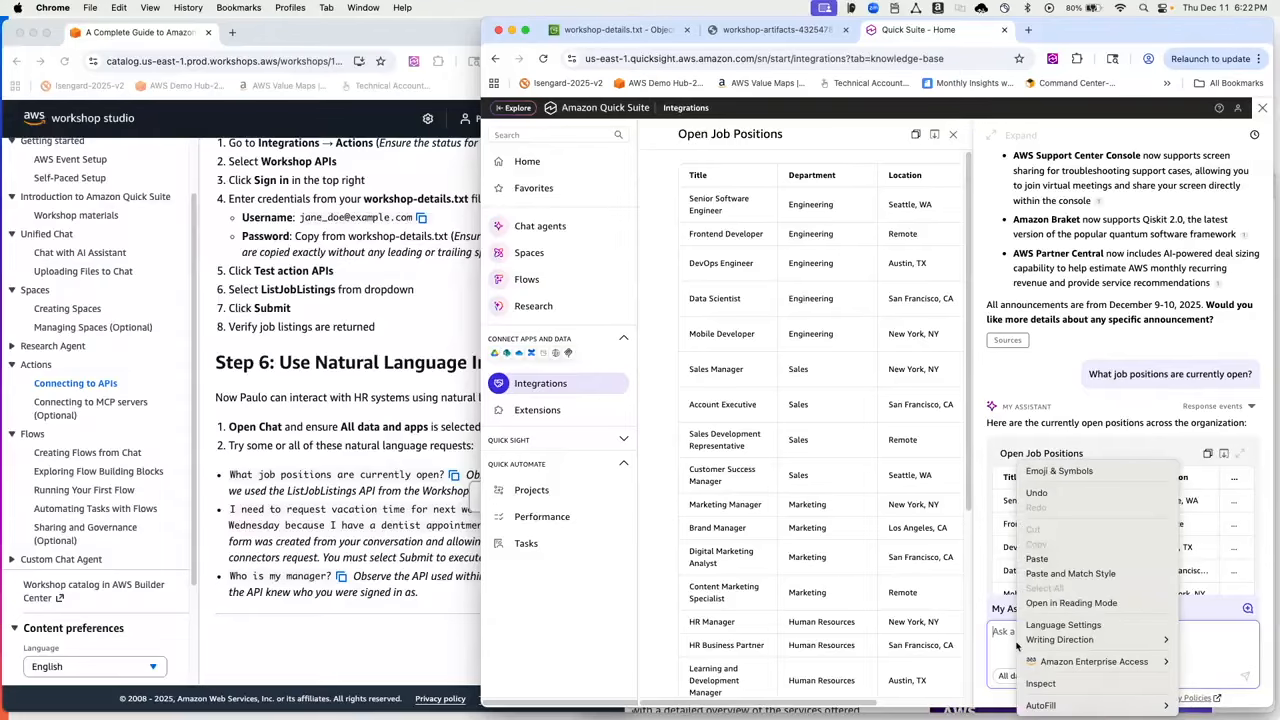
left_click(1037, 559)
left_click(1245, 676)
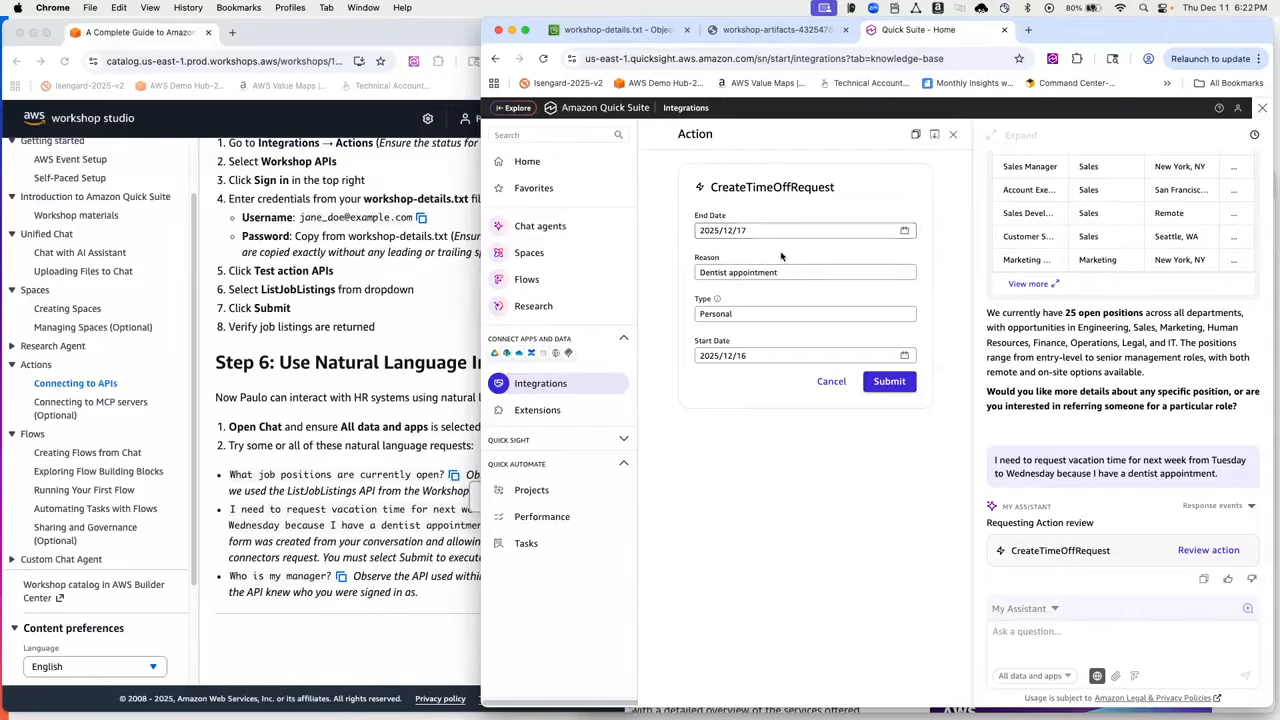
left_click(886, 383)
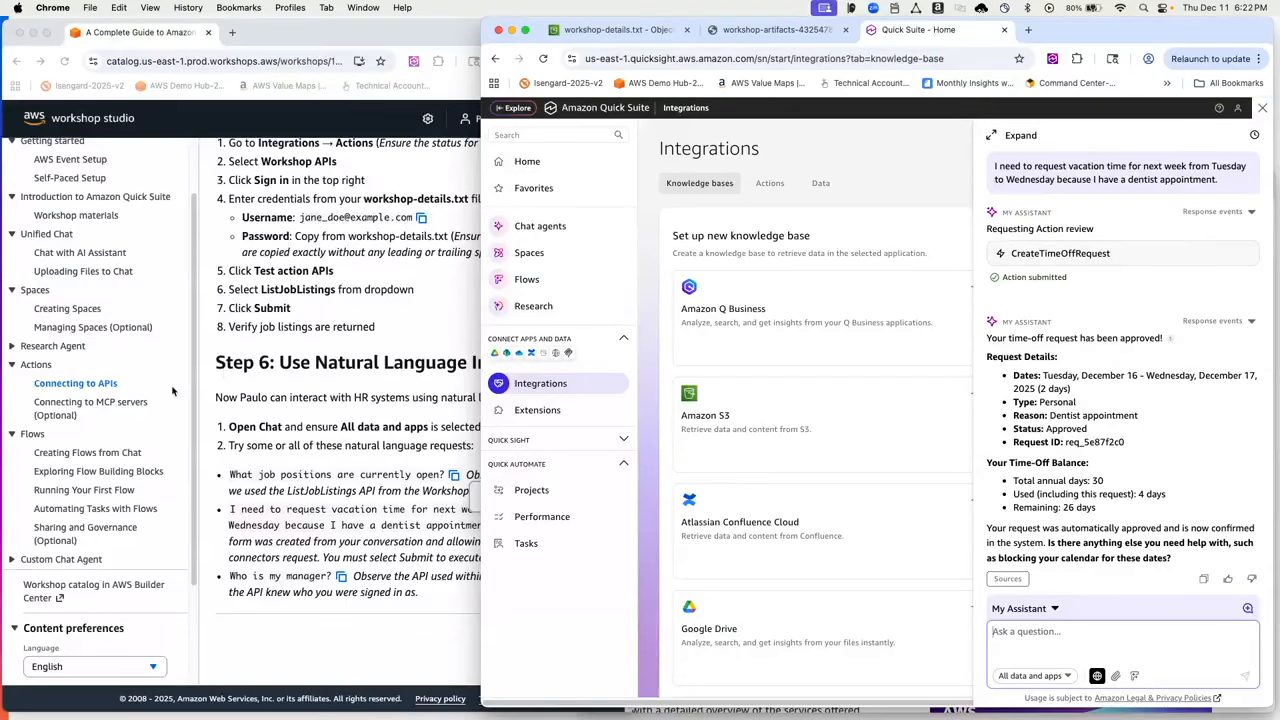
Open the Connecting to MCP servers (Optional) page in the workshop guide and read through to Step 7: Use Natural Language Interactions
left_click(132, 403)
left_click(132, 403)
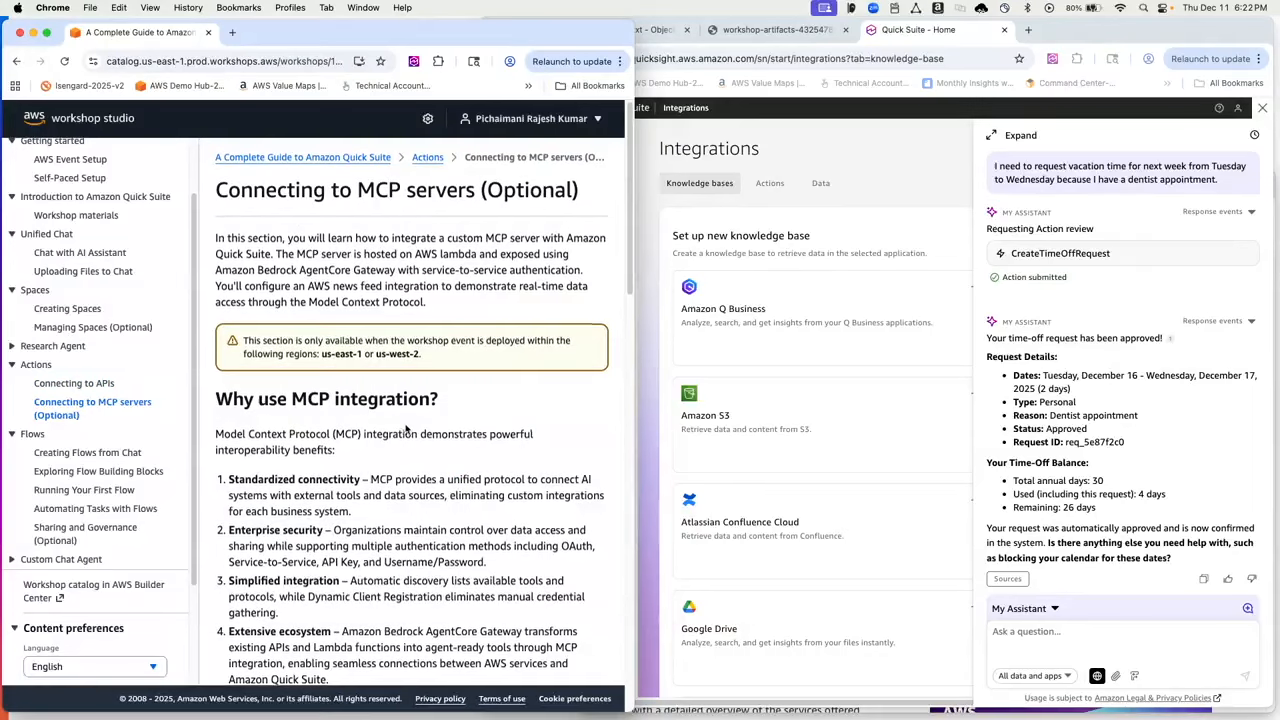
scroll(405, 428, "down", 5)
scroll(405, 428, "down", 4)
scroll(405, 428, "down", 5)
scroll(407, 427, "down", 4)
scroll(410, 420, "down", 10)
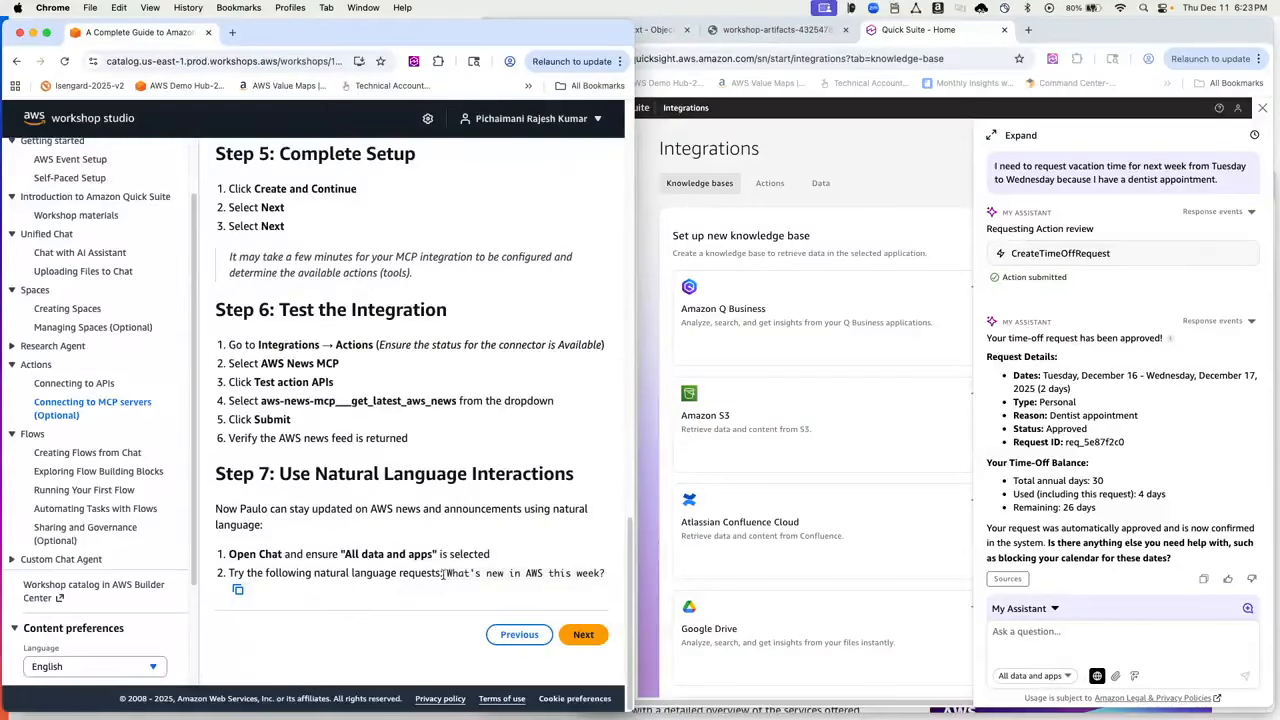
Copy "What's new in AWS this week?" from Step 7 of the guide, ask it in the assistant chat, and review the conversation
left_click_drag(443, 573, 606, 574)
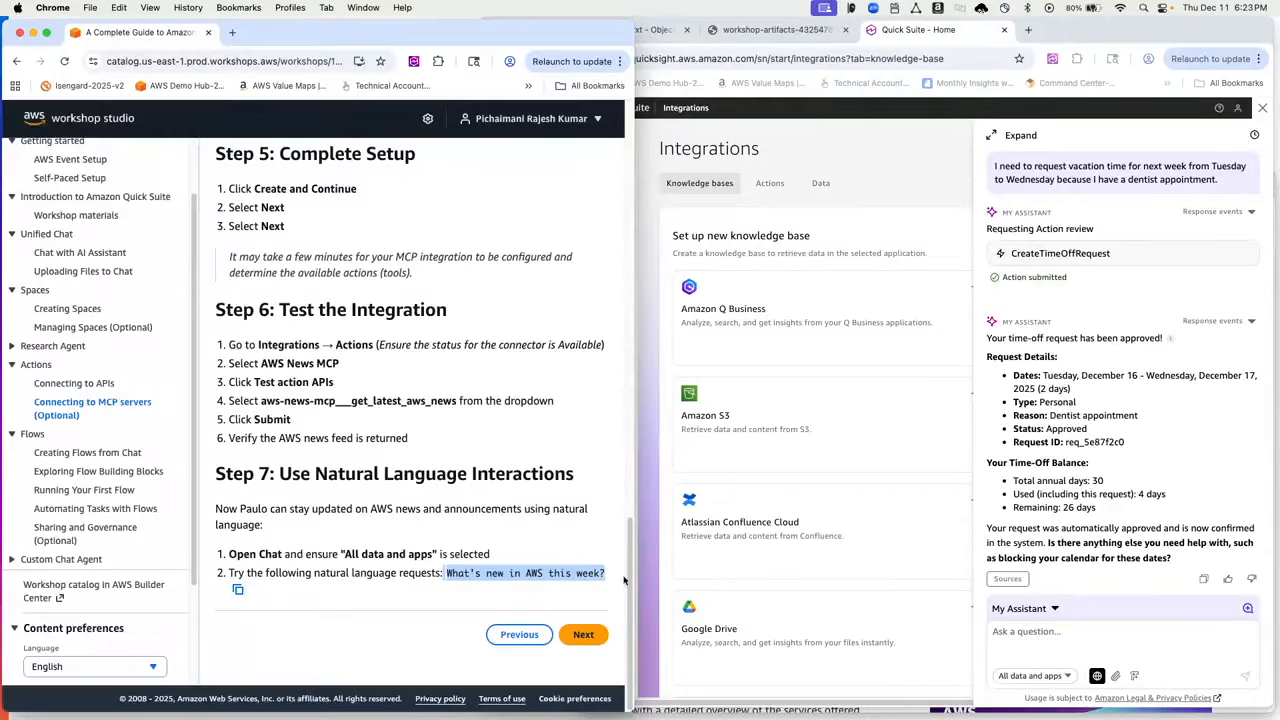
left_click(239, 591)
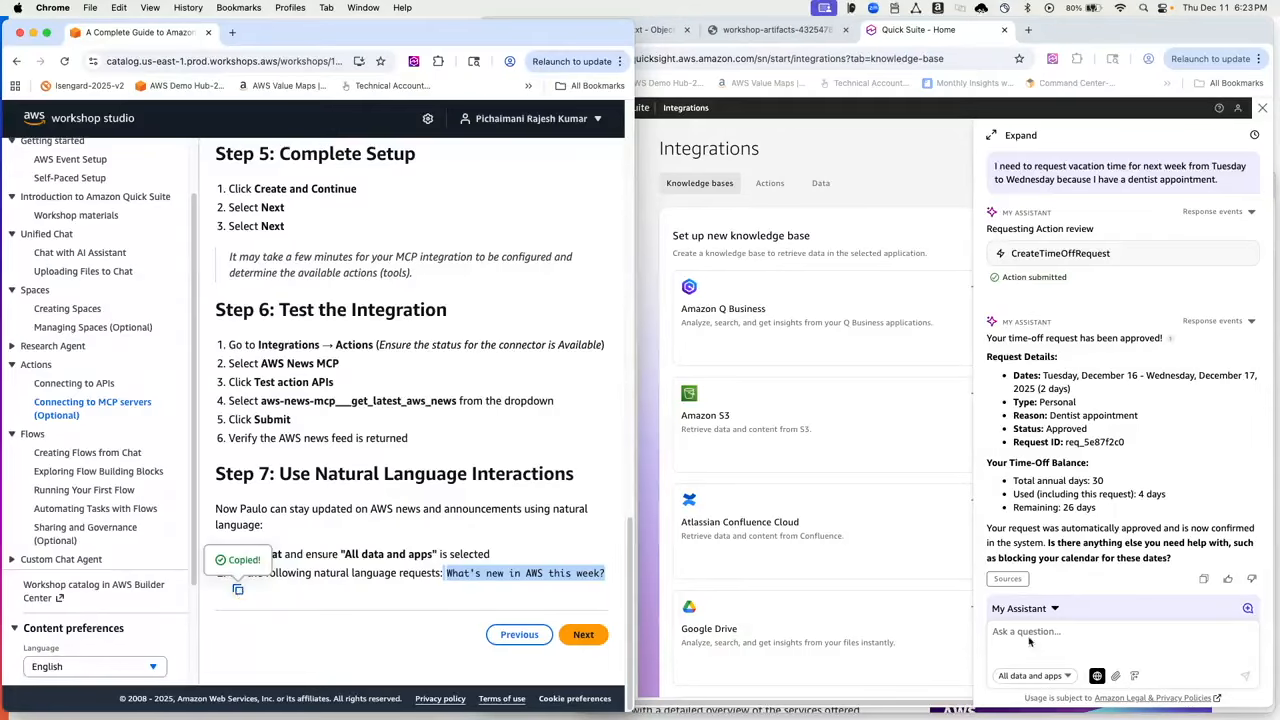
left_click(1069, 630)
right_click(1069, 630)
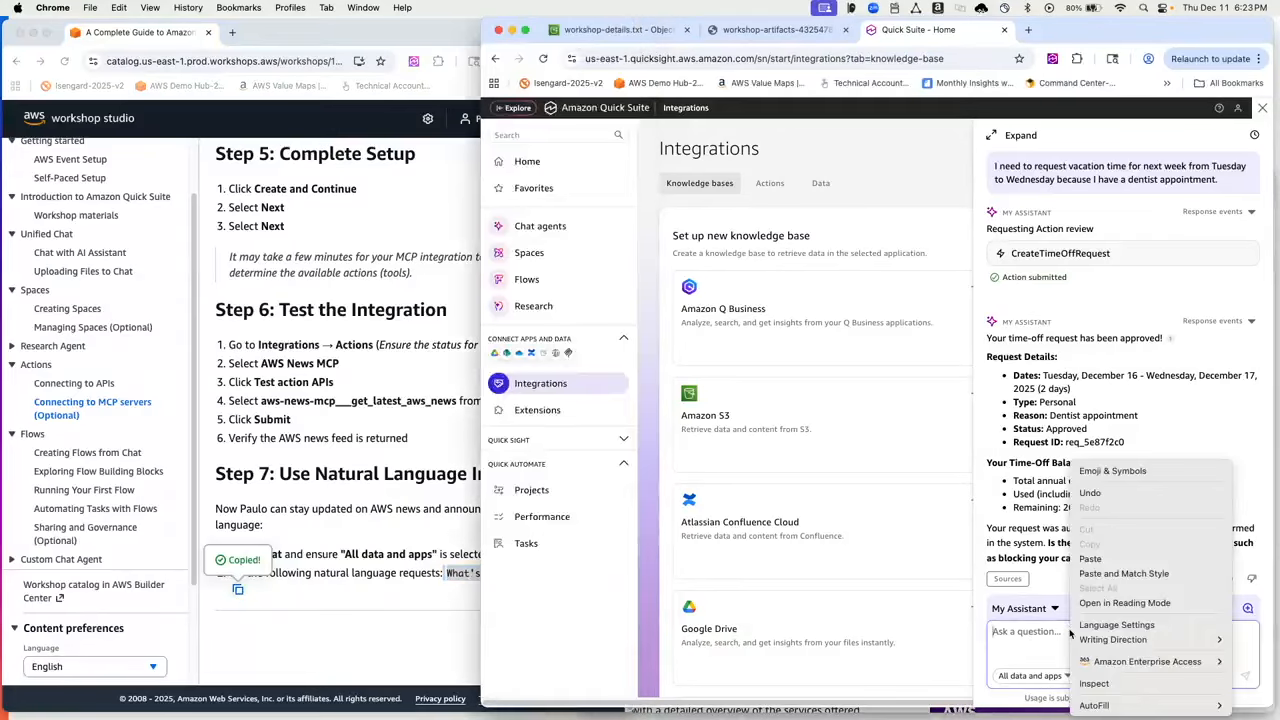
left_click(1100, 559)
left_click(1245, 676)
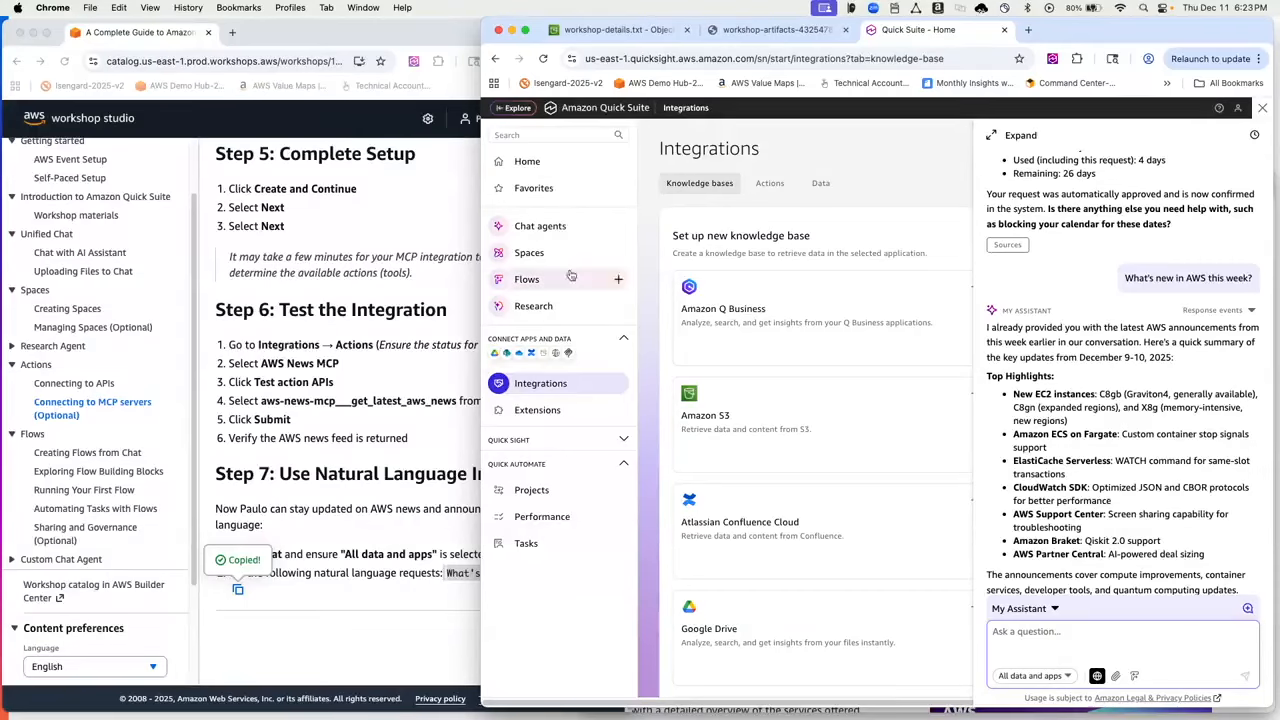
mouse_move(547, 253)
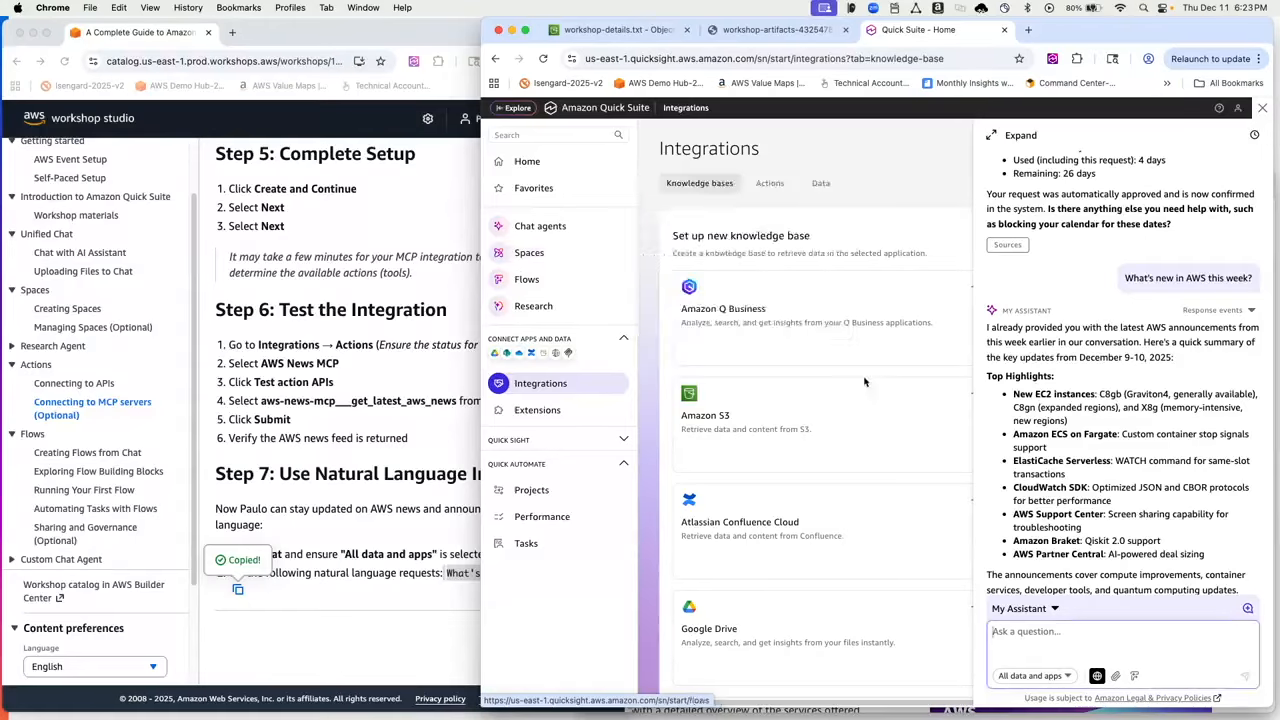
left_click(1071, 649)
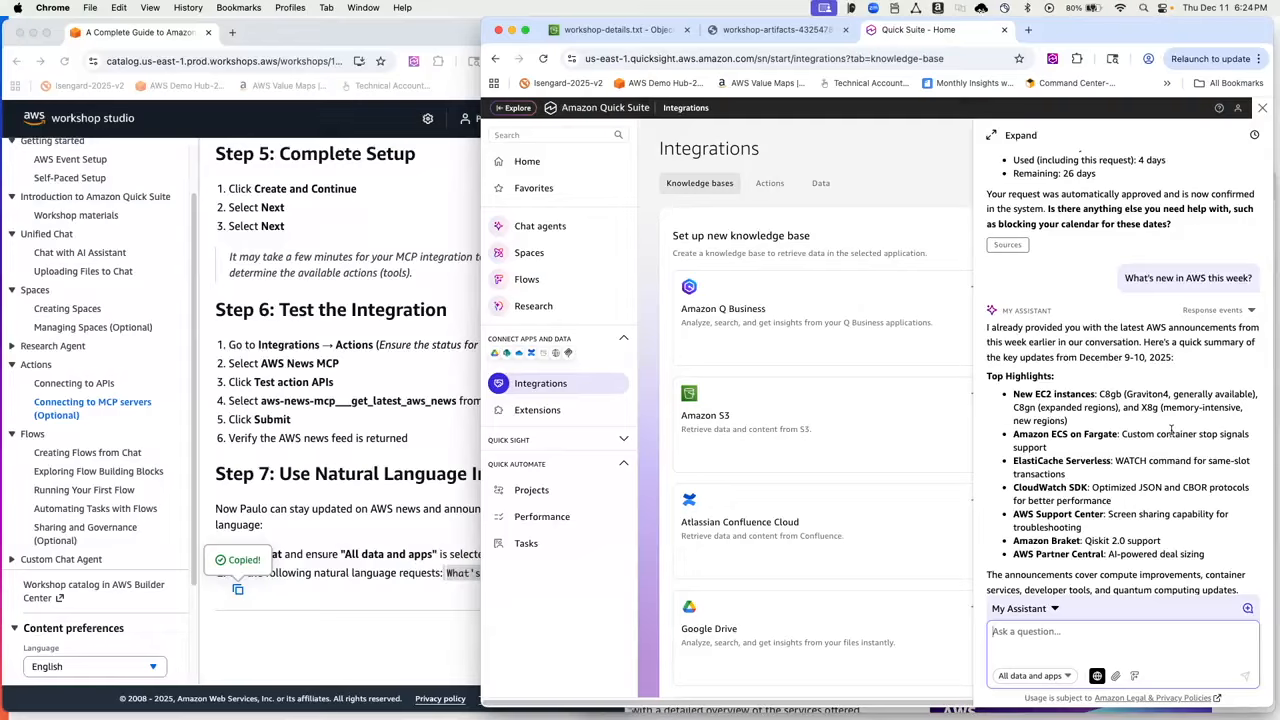
scroll(1175, 400, "up", 5)
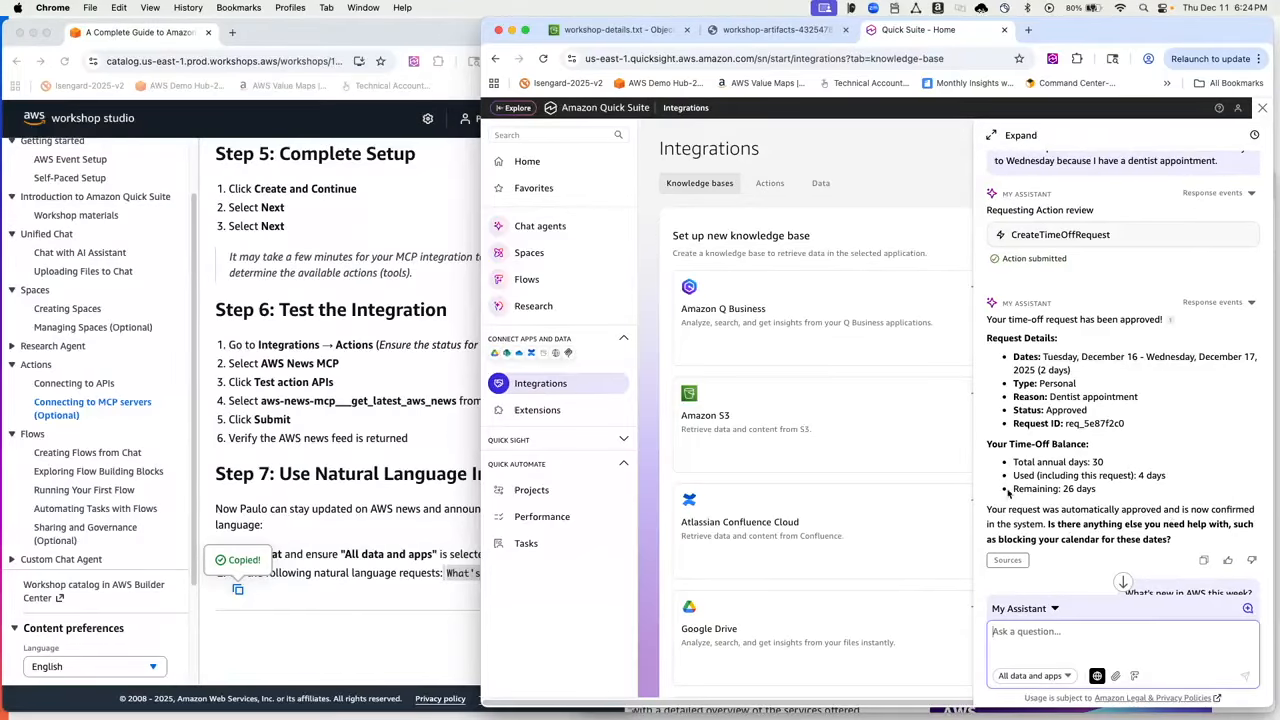
Revisit the guide's Research Agent and Actions overview pages, then open the Flows page and collapse its subtopics
left_click(422, 377)
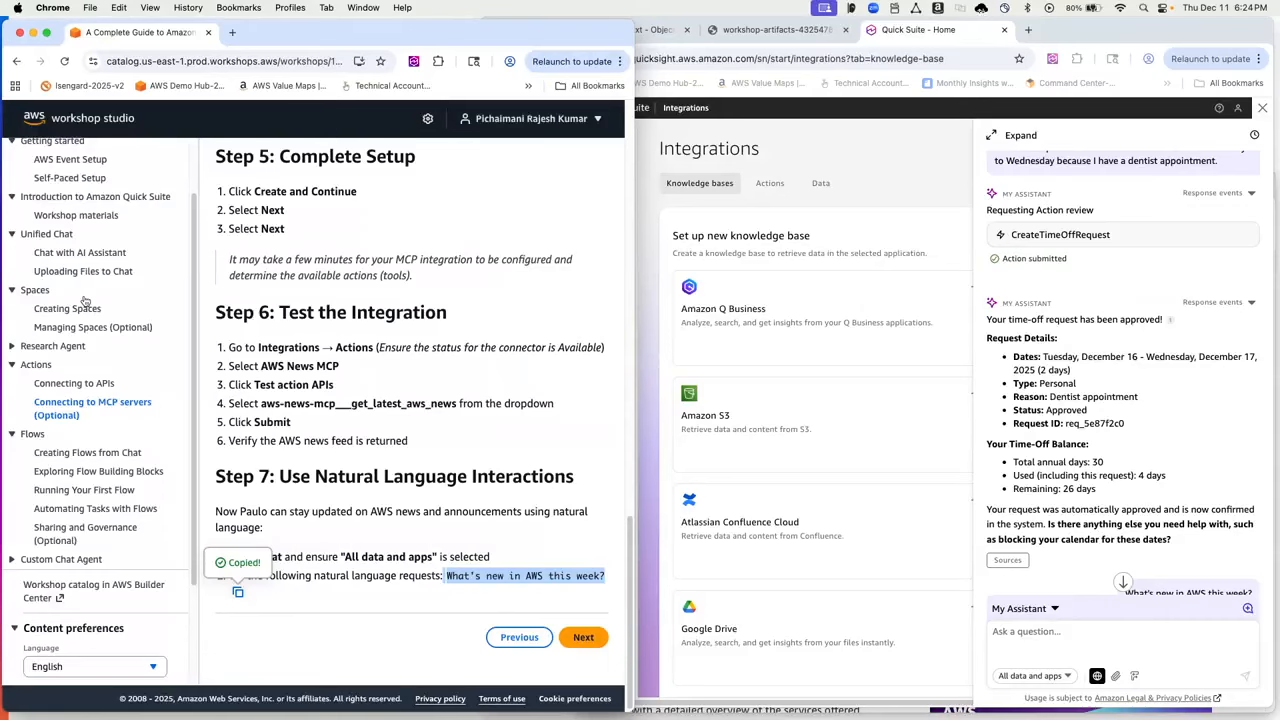
left_click(60, 347)
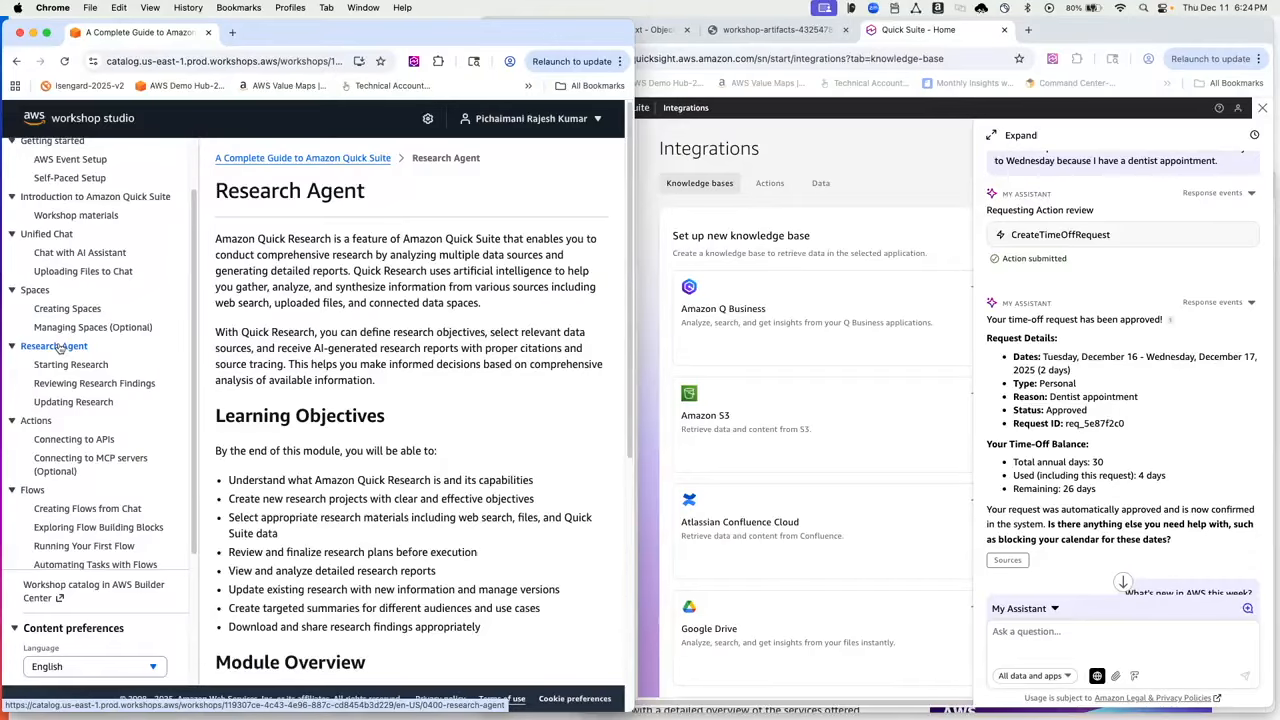
left_click(44, 422)
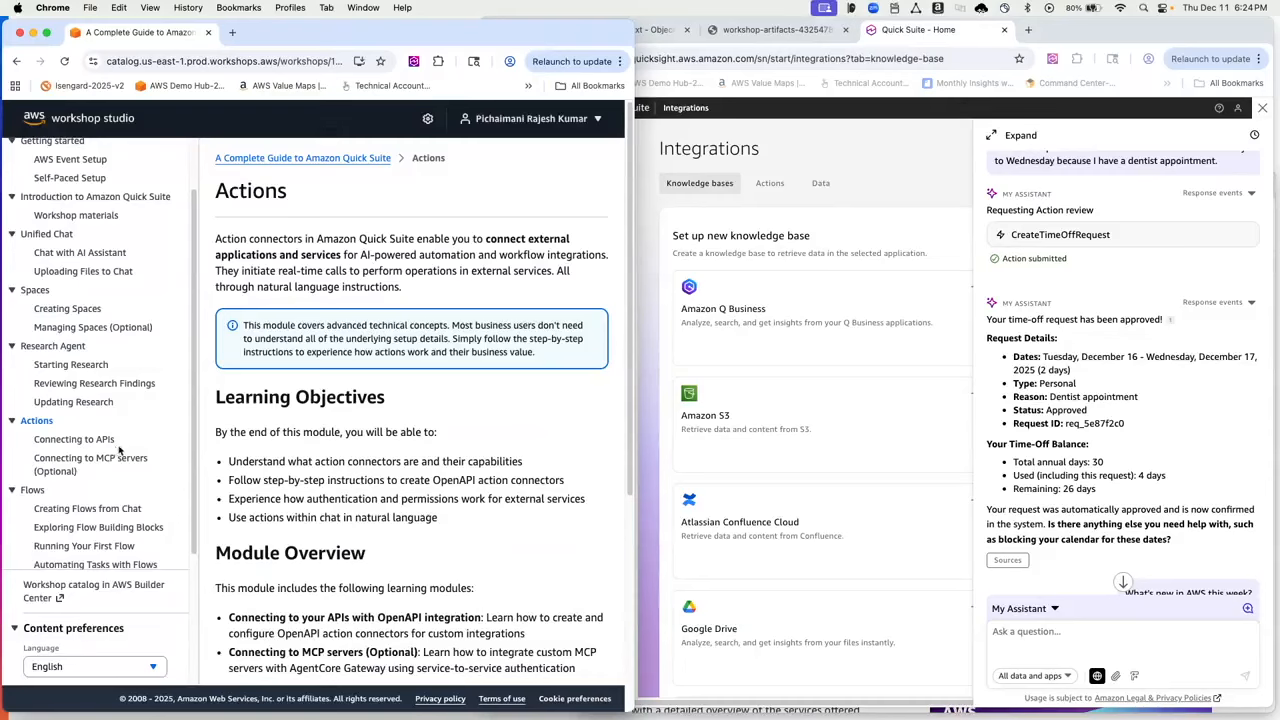
scroll(118, 450, "down", 1)
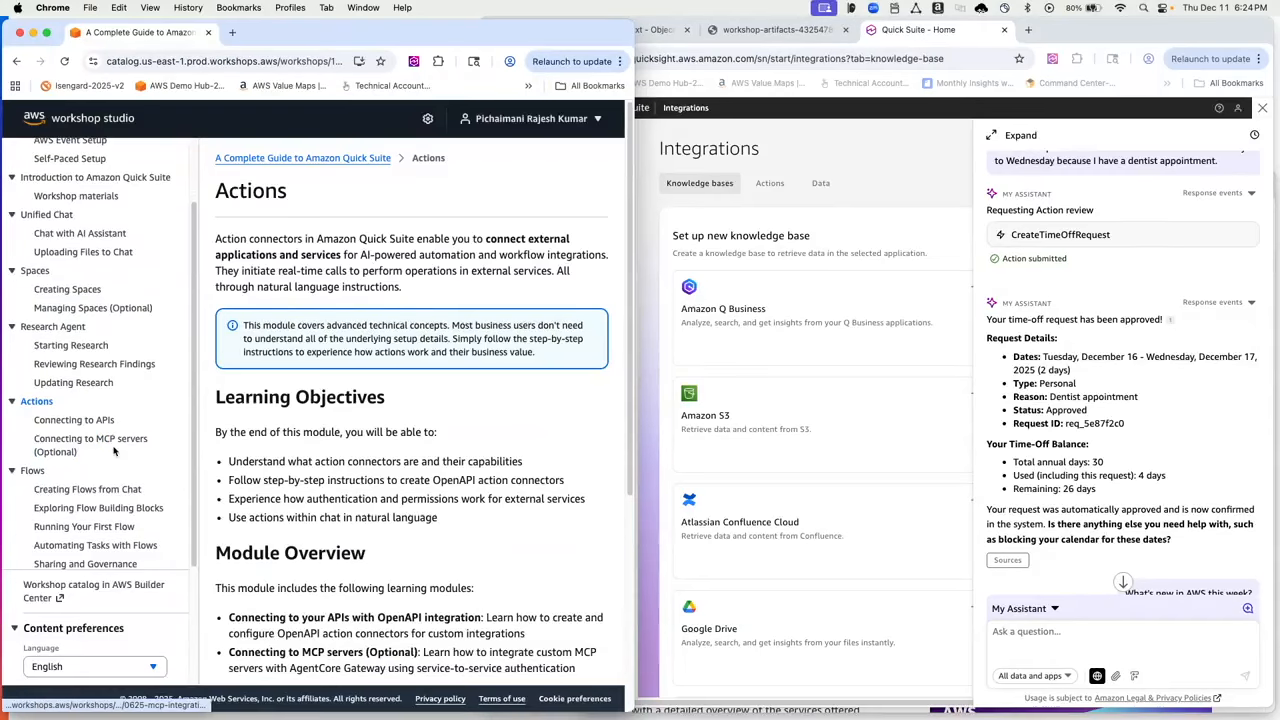
scroll(124, 449, "down", 3)
left_click(25, 337)
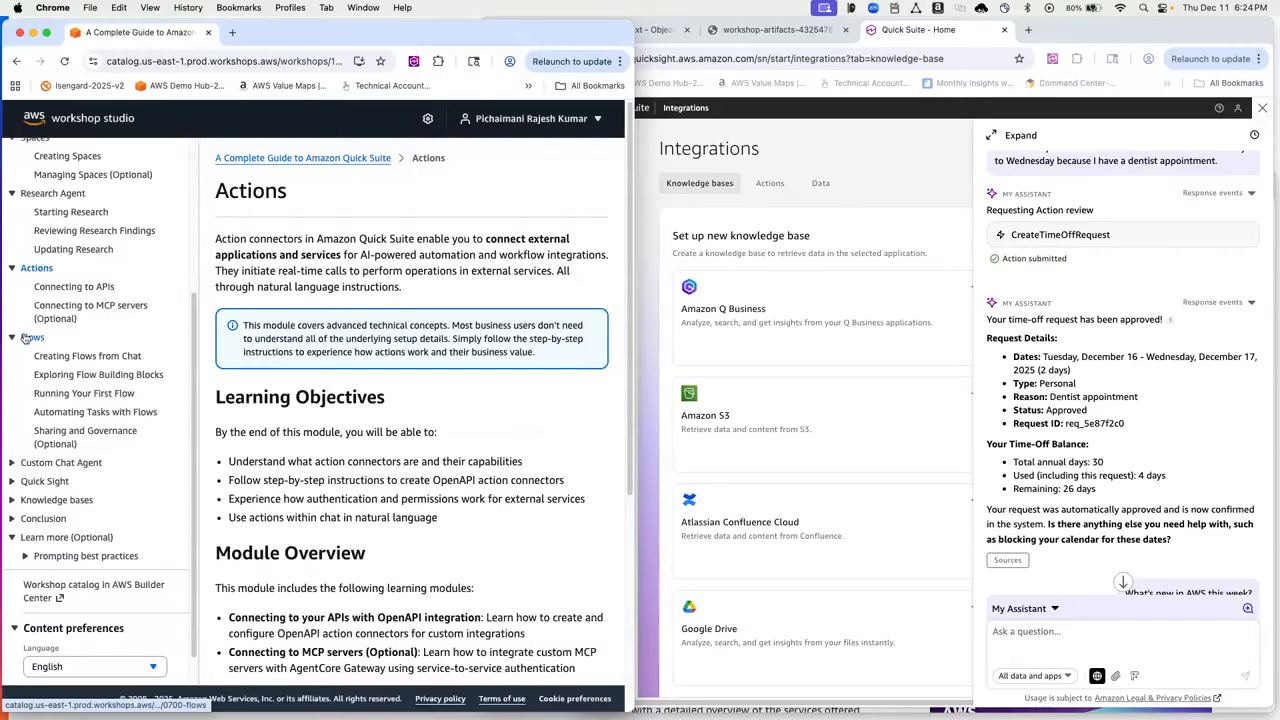
left_click(15, 338)
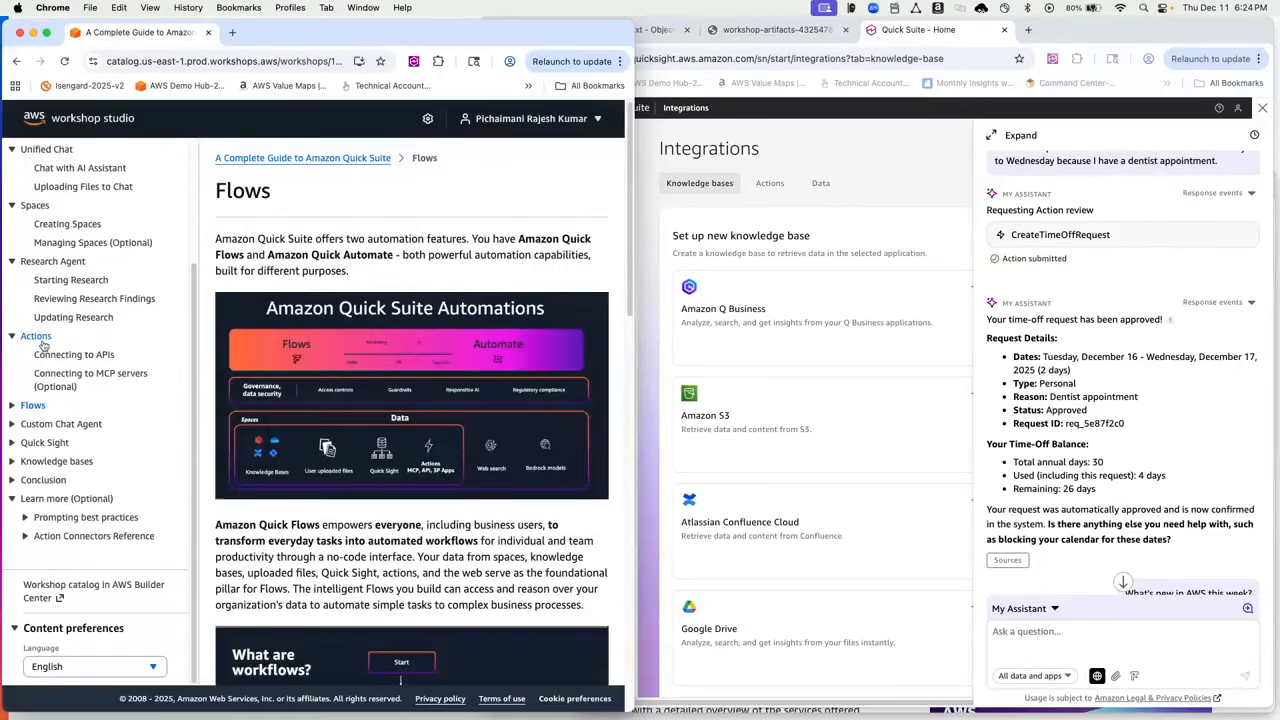
Switch to the PowerPoint slide show and advance from the Demo slide through Upcoming to the References slide
key("super+Tab")
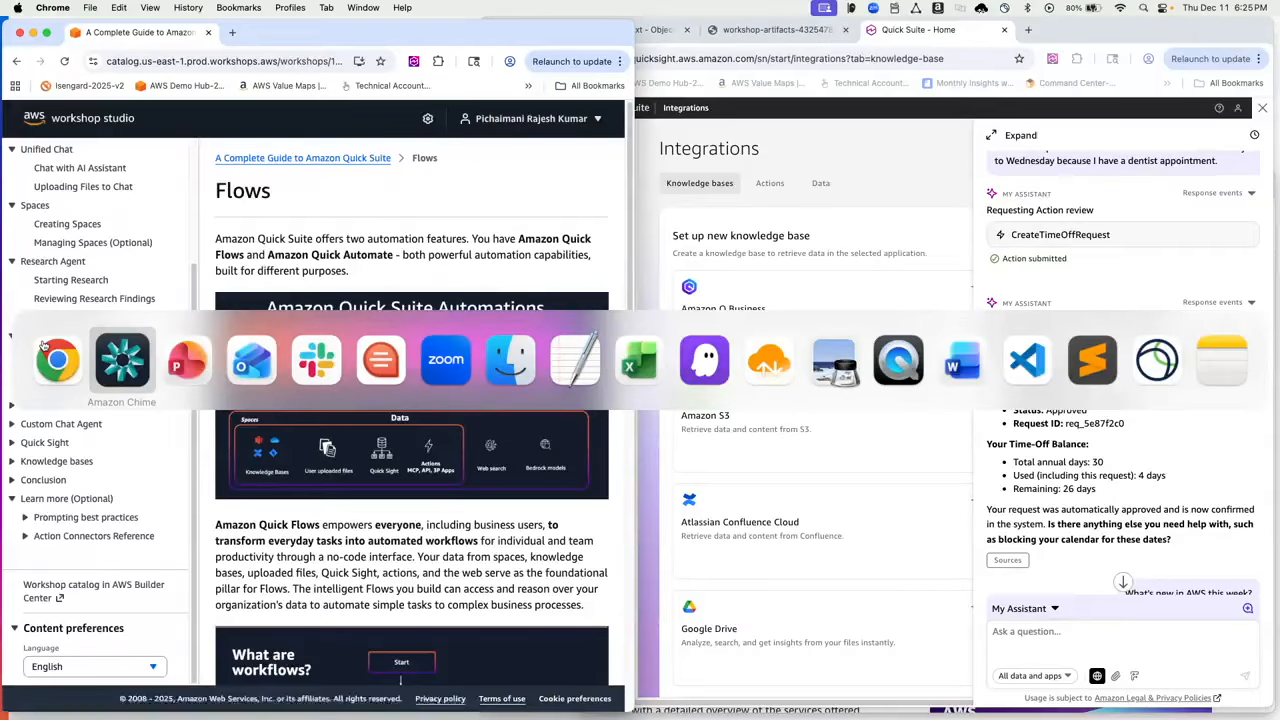
key("super+Tab")
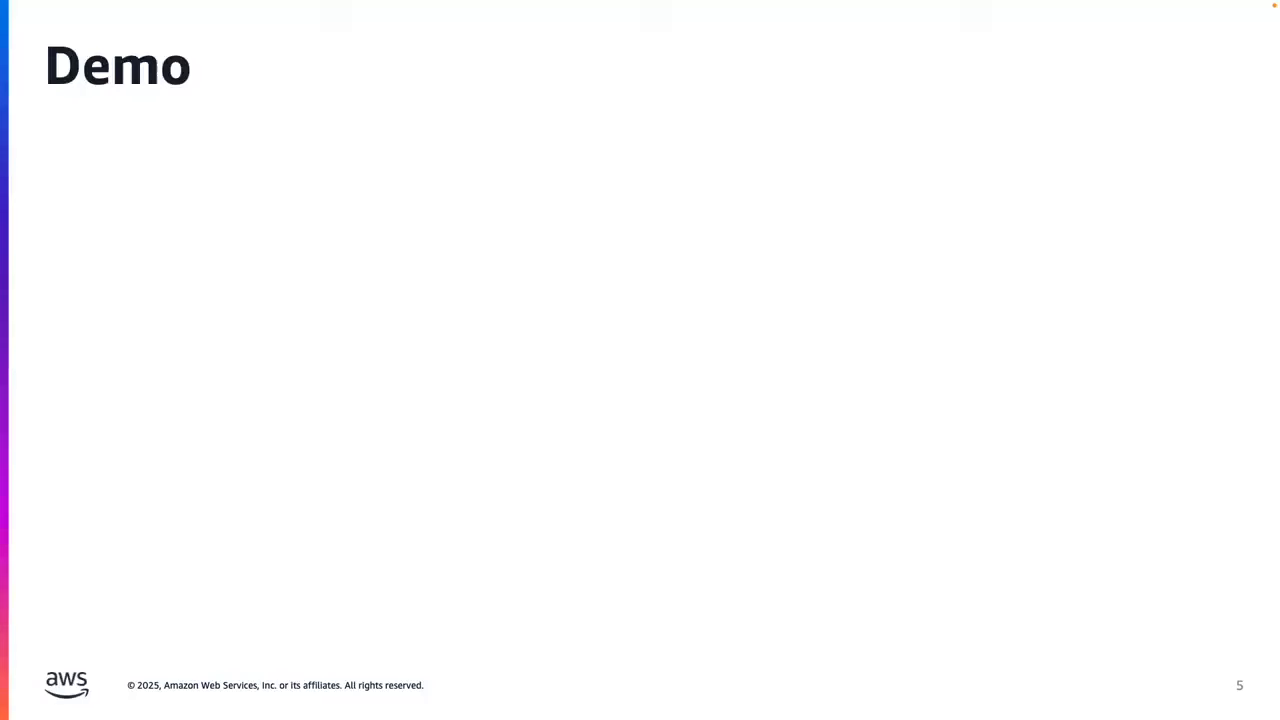
key("Right")
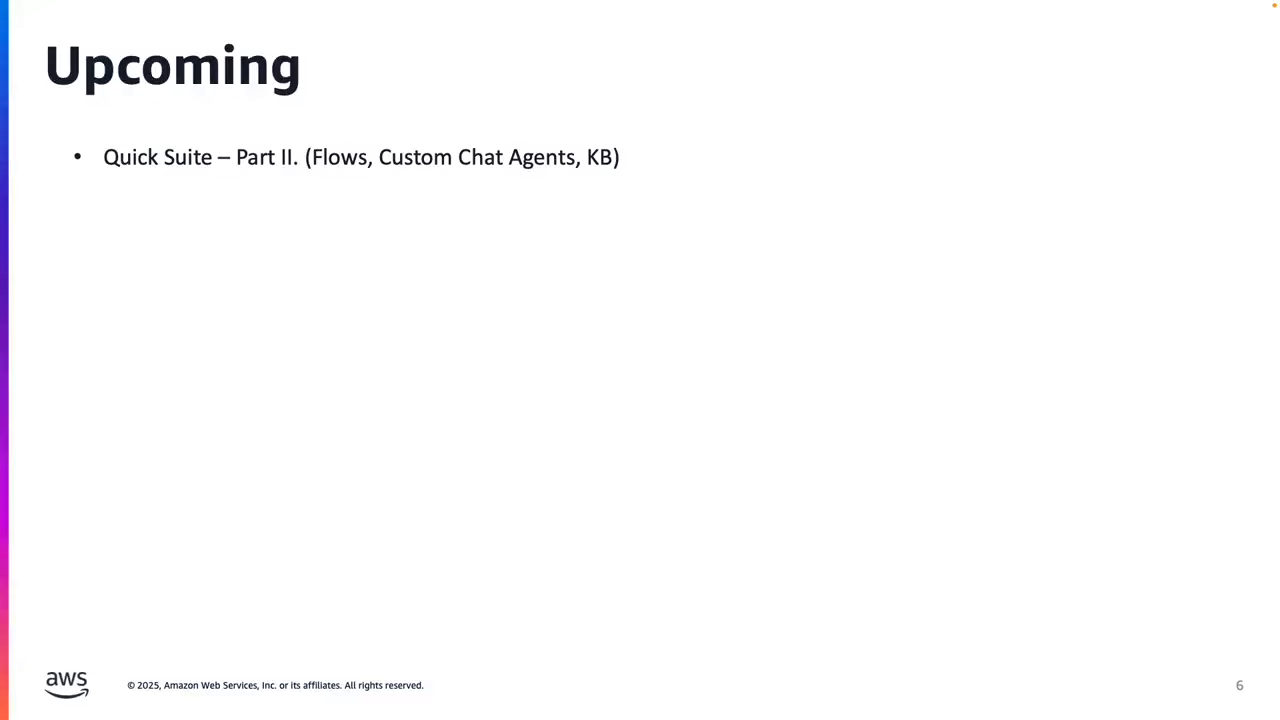
key("Right")
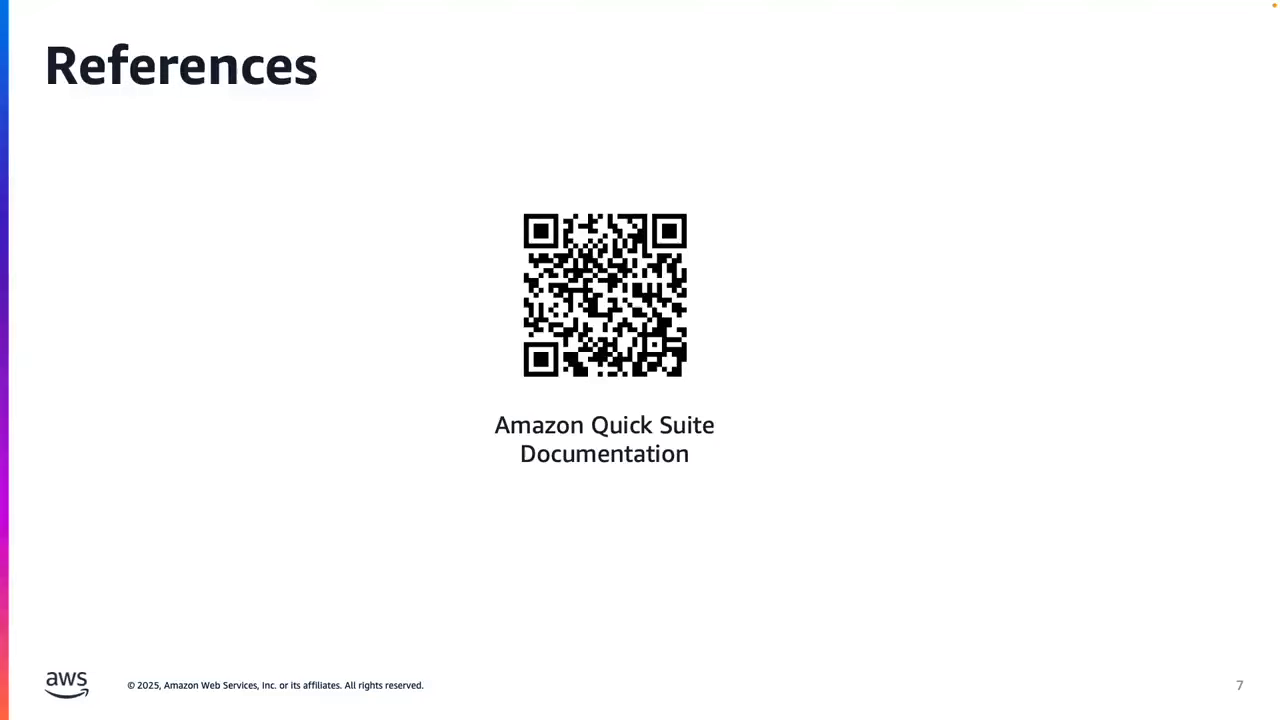